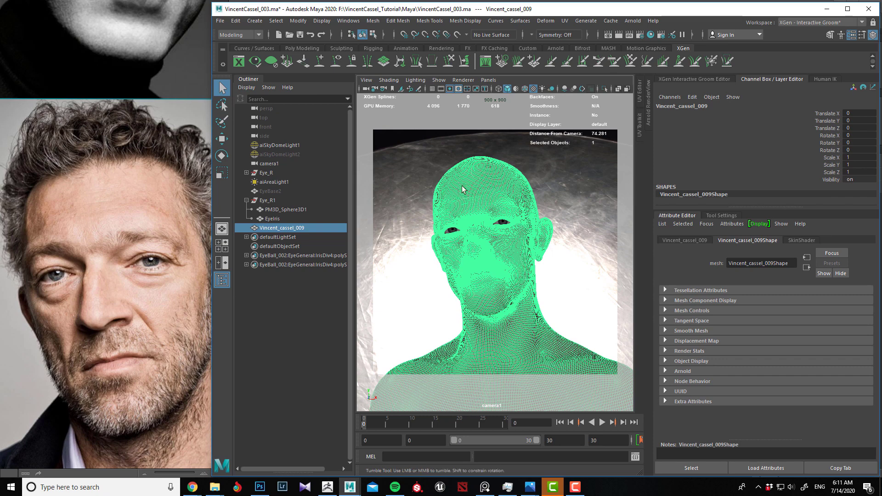
Straighten camera1 by setting its Rotate Y to 0, shift its framing slightly sideways, and save the scene
drag(463, 189, 465, 187)
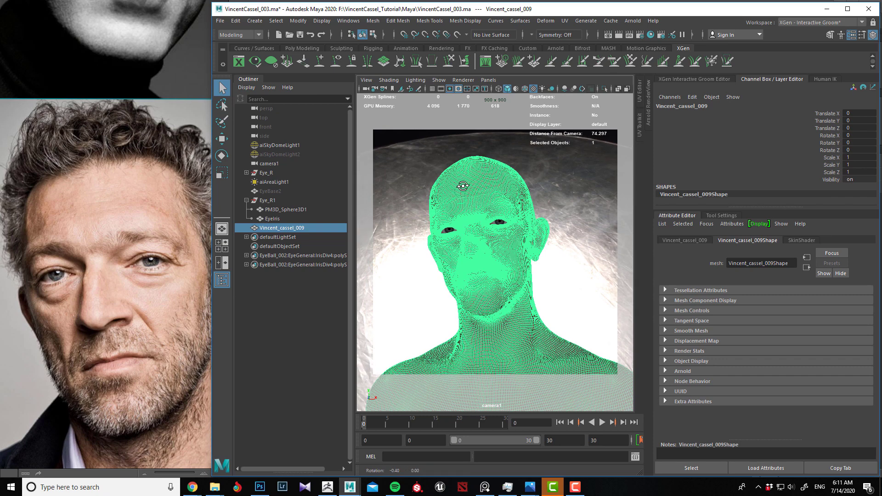
click(367, 81)
click(367, 81)
click(366, 89)
double_click(856, 143)
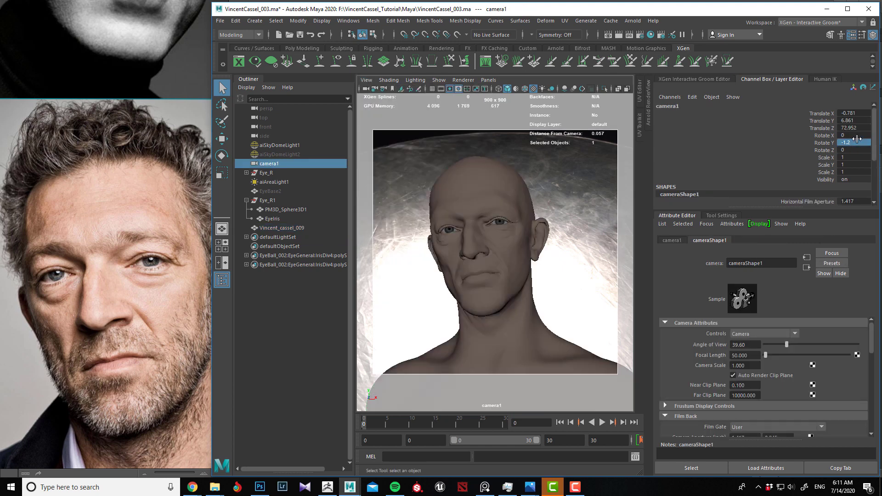
key(Return)
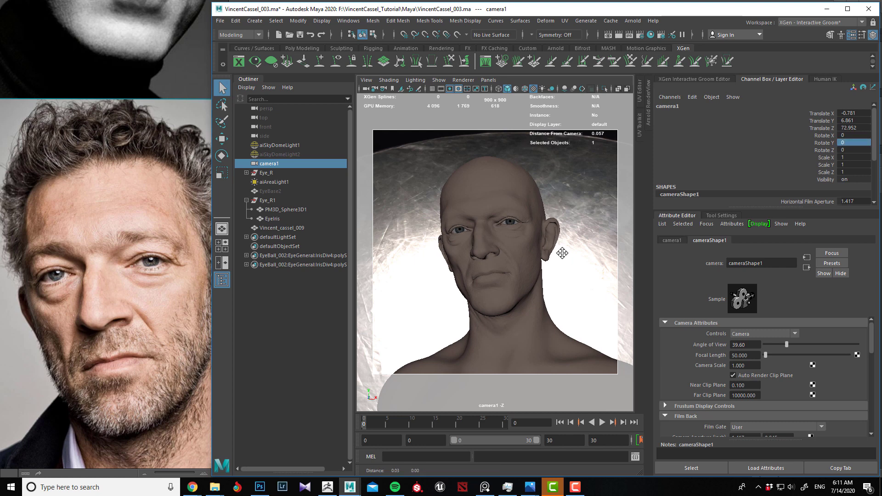
alt+middle_drag(562, 254, 559, 254)
click(220, 21)
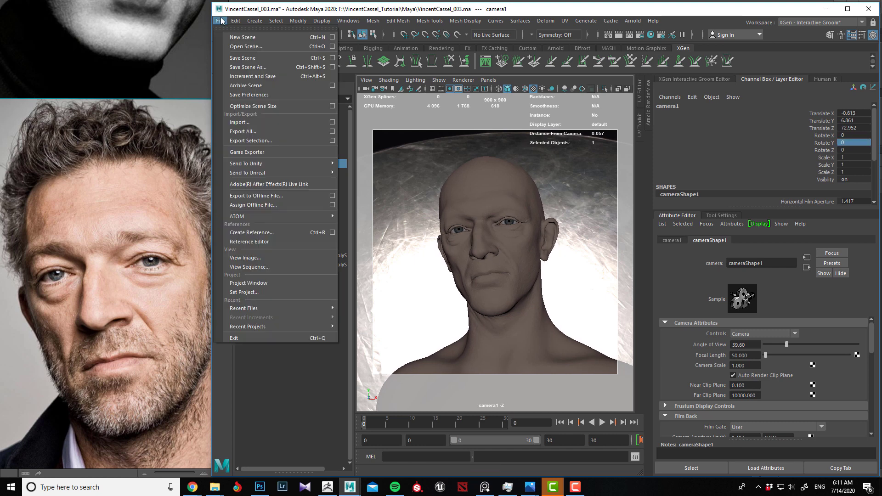
click(242, 59)
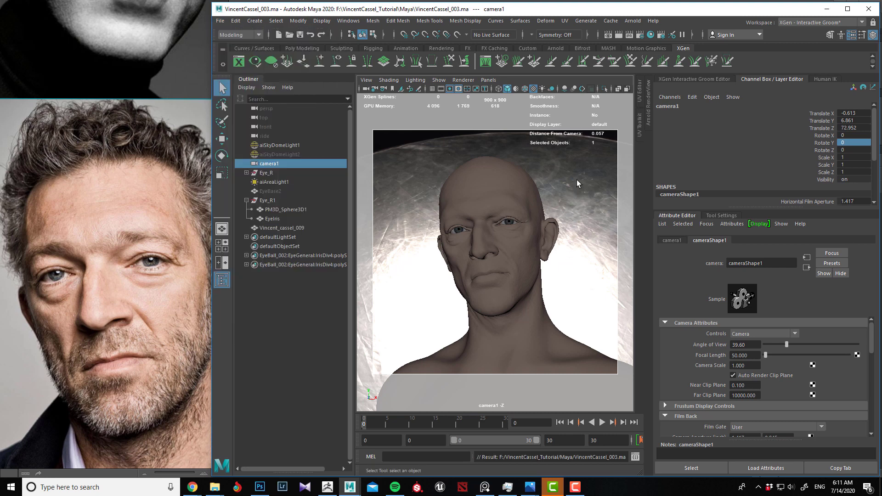
Switch the viewport to the persp camera and hide aiSkyDomeLight1 and aiAreaLight1
click(489, 80)
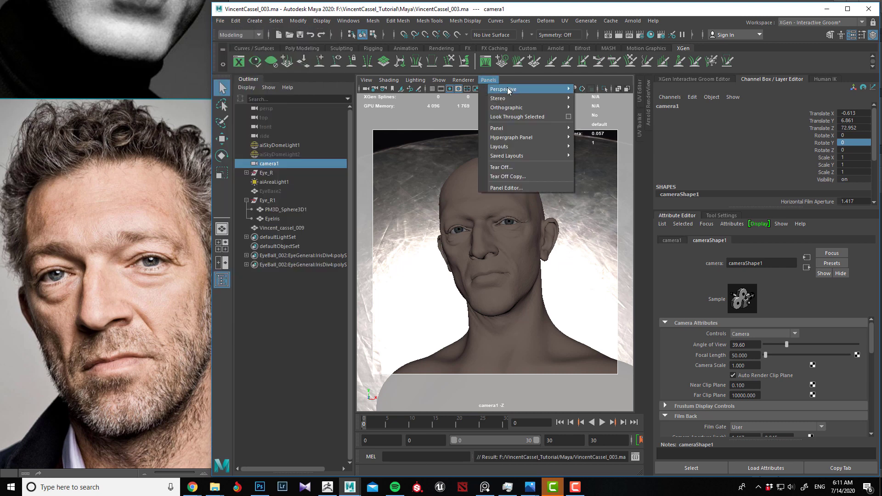
mouse_move(509, 91)
click(596, 100)
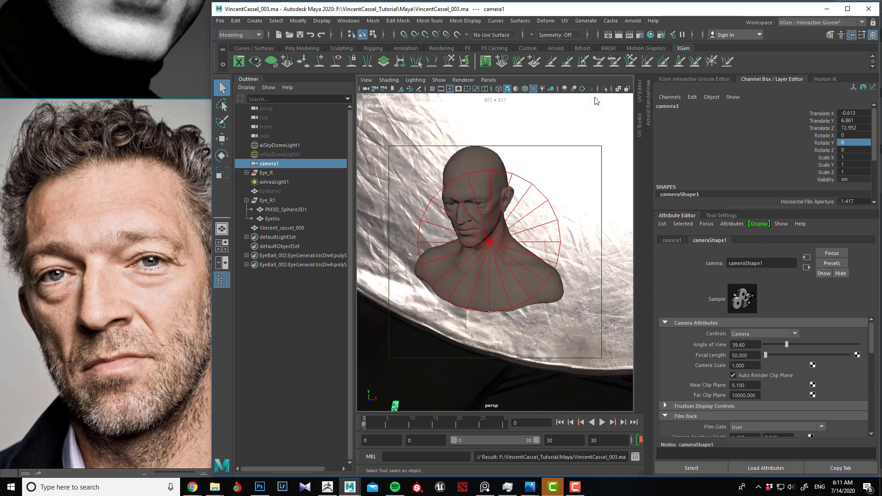
click(473, 237)
alt+drag(473, 237, 422, 177)
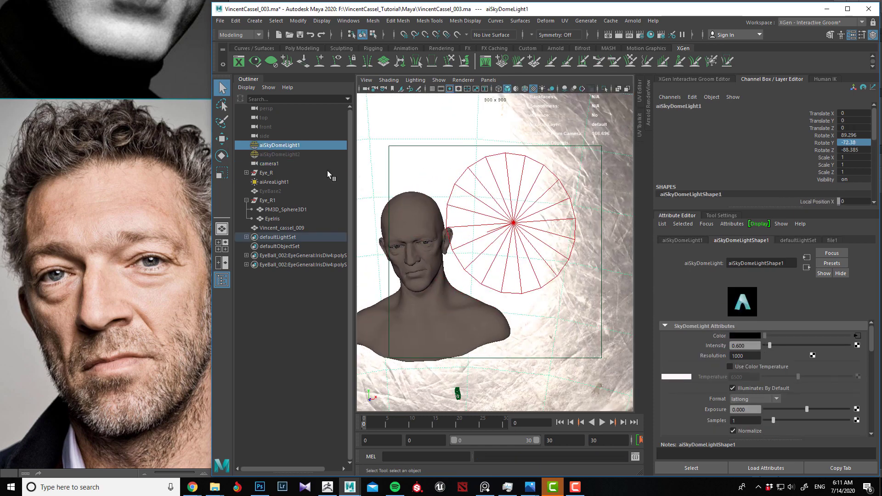
ctrl+click(274, 182)
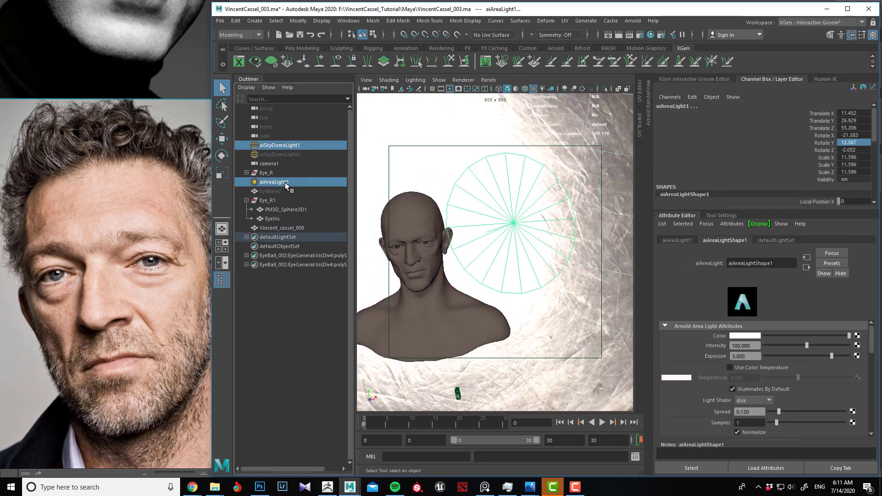
key(ctrl+h)
alt+drag(469, 255, 423, 286)
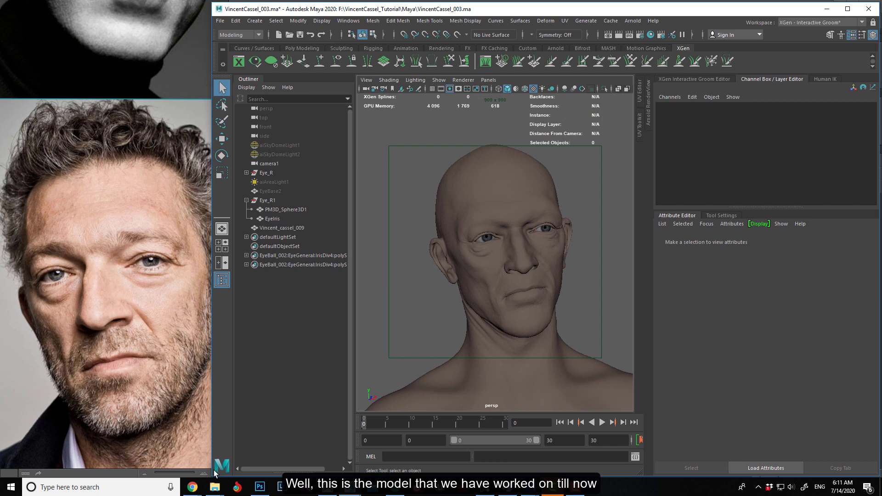
Switch to ZBrush and export the Vincent_cassel_009 subtool as HairProxyMesh_001.fbx into the Export folder
key(alt+Tab)
key(shift)
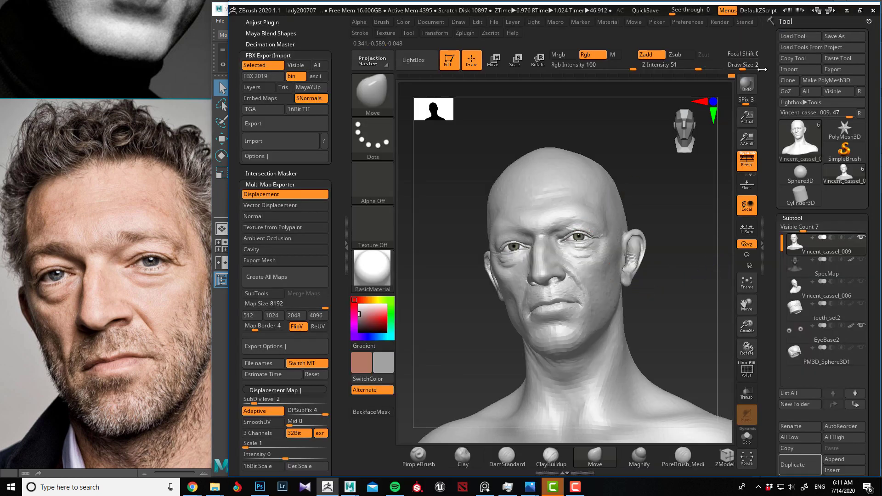
click(296, 121)
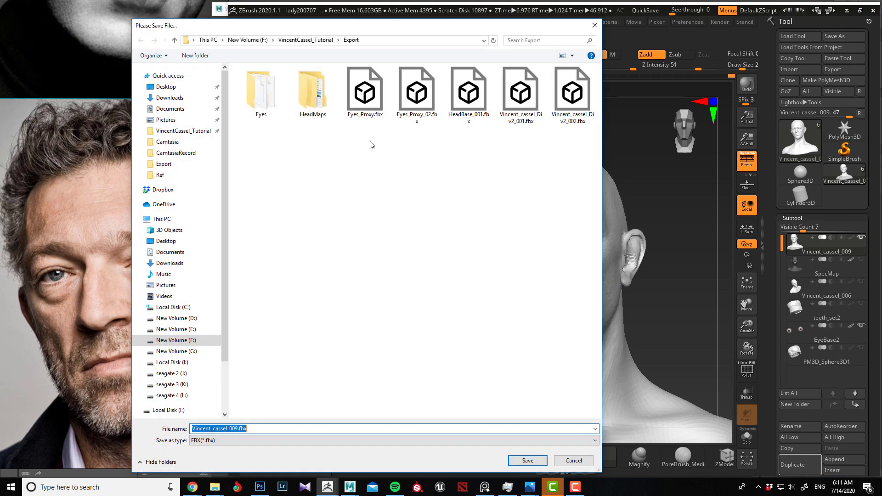
click(238, 428)
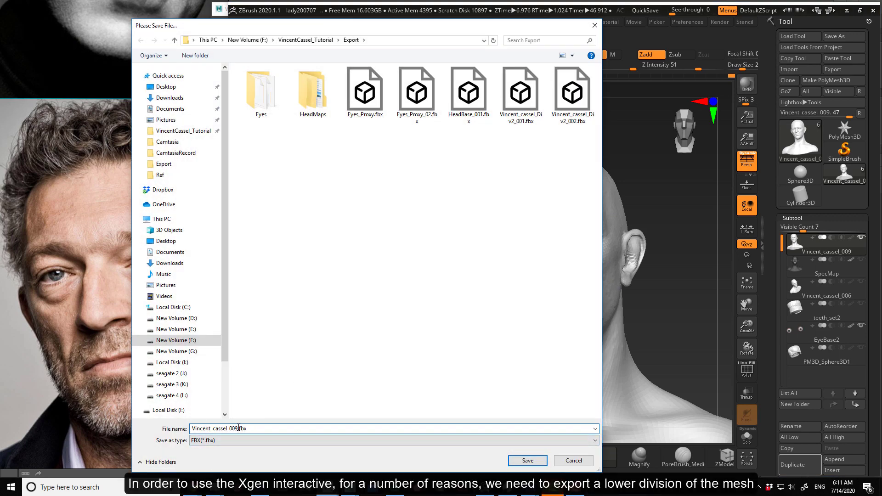
drag(239, 428, 175, 429)
text(HairProxyMesh_001)
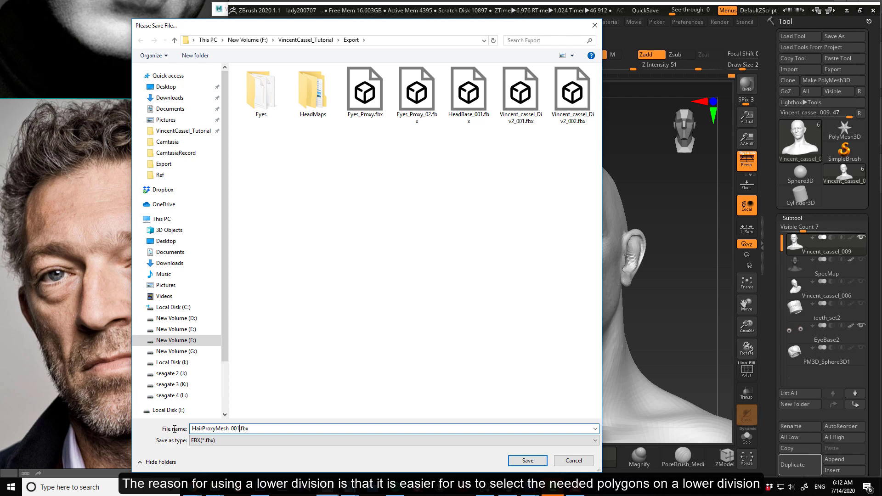
key(Return)
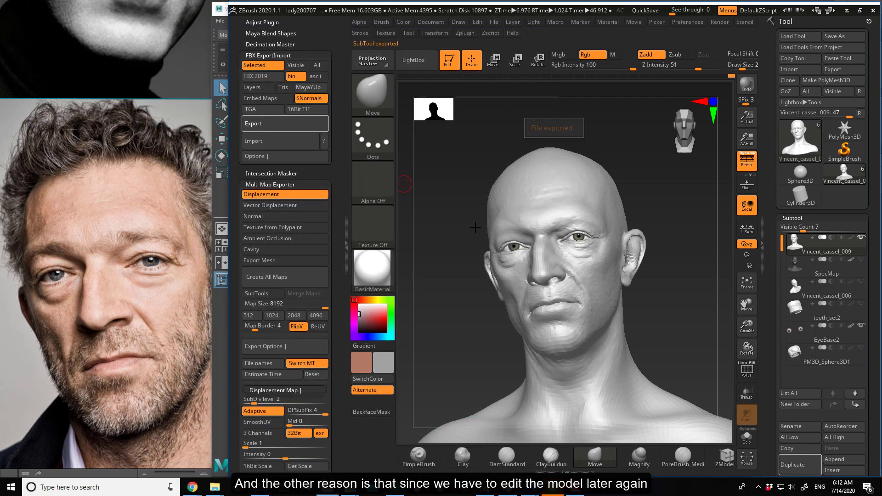
Switch to Maya and import HairProxyMesh_001.fbx into the scene
key(alt+Tab)
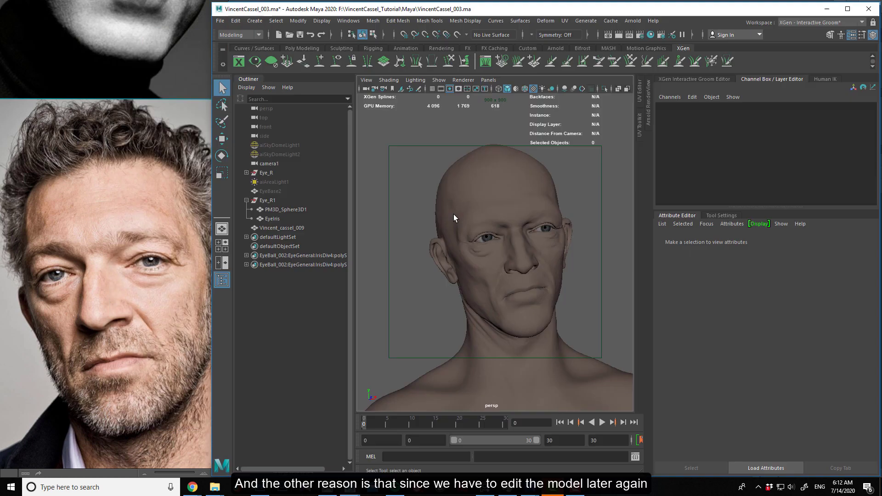
click(219, 21)
click(241, 123)
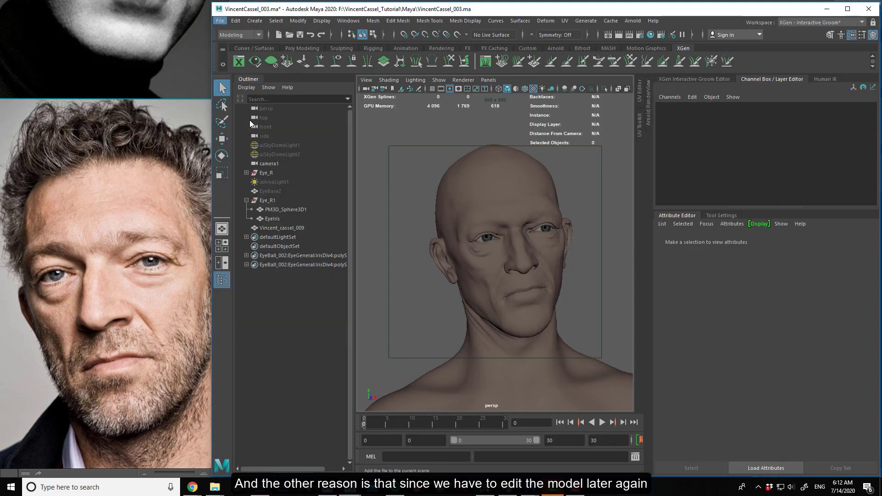
double_click(189, 182)
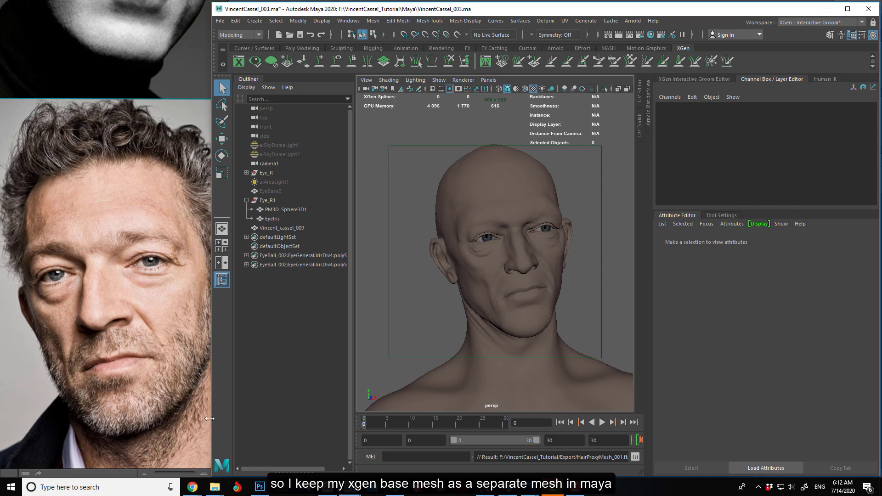
Check the scene's eye objects and the Vincent_cassel_009 head to locate the imported proxy mesh
scroll(426, 286, down, 5)
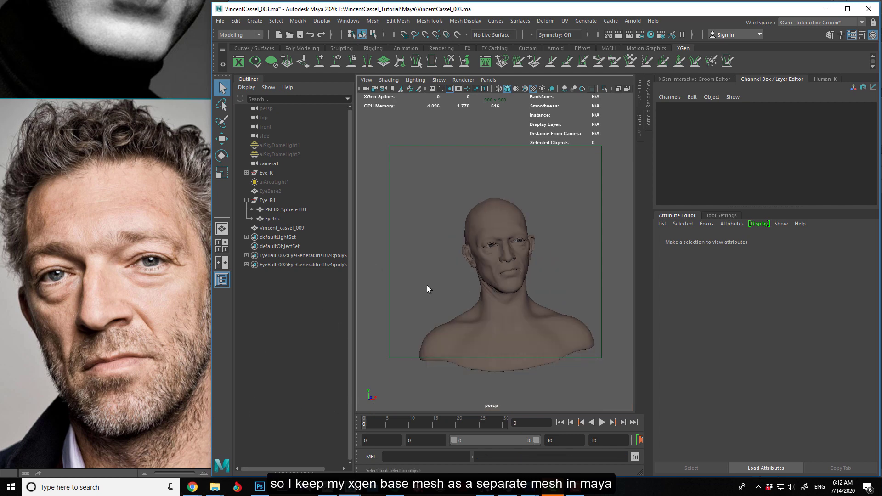
scroll(426, 289, up, 4)
key(alt+Tab)
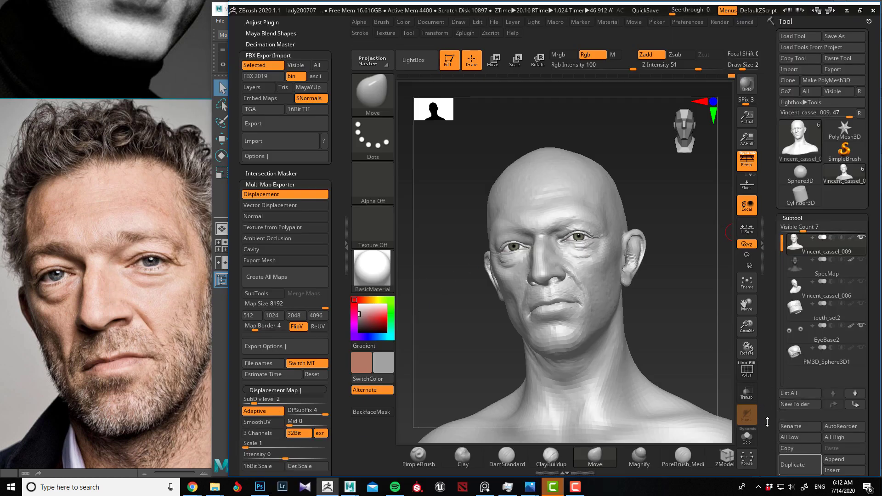
key(alt+Tab)
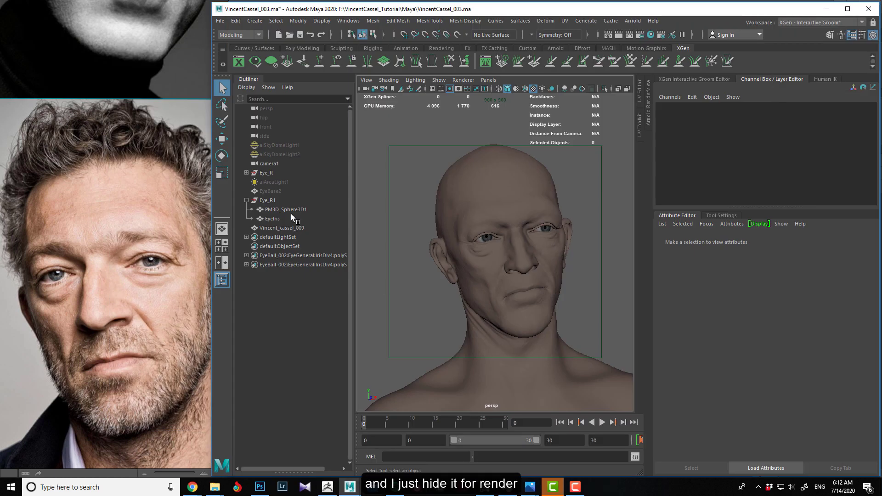
click(284, 189)
click(285, 219)
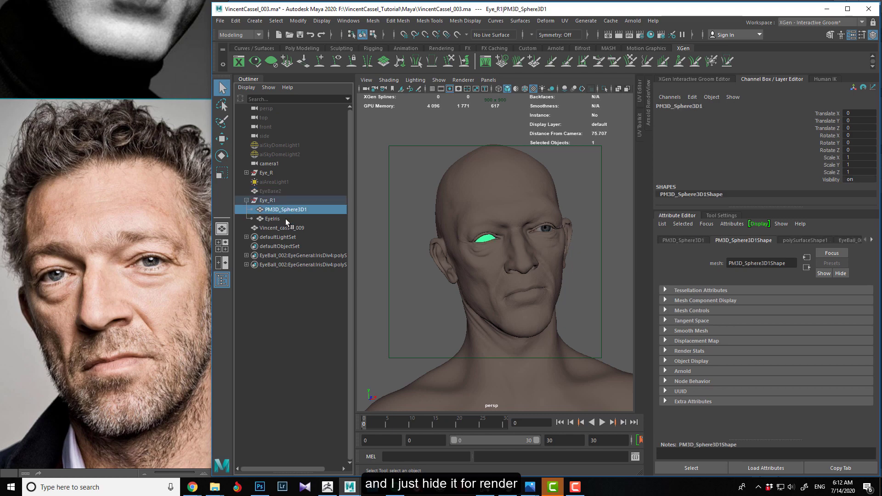
click(286, 227)
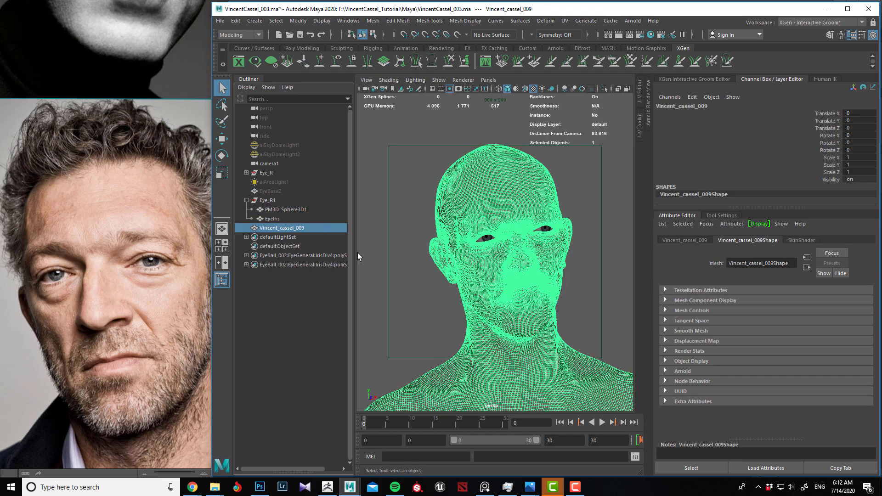
Switch to ZBrush and duplicate the Vincent_cassel_009 subtool
key(alt+Tab)
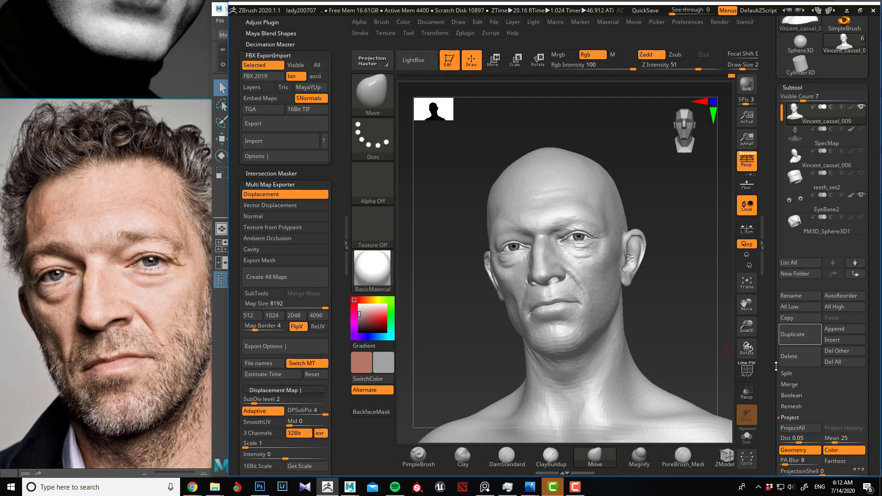
scroll(769, 353, down, 1)
click(799, 323)
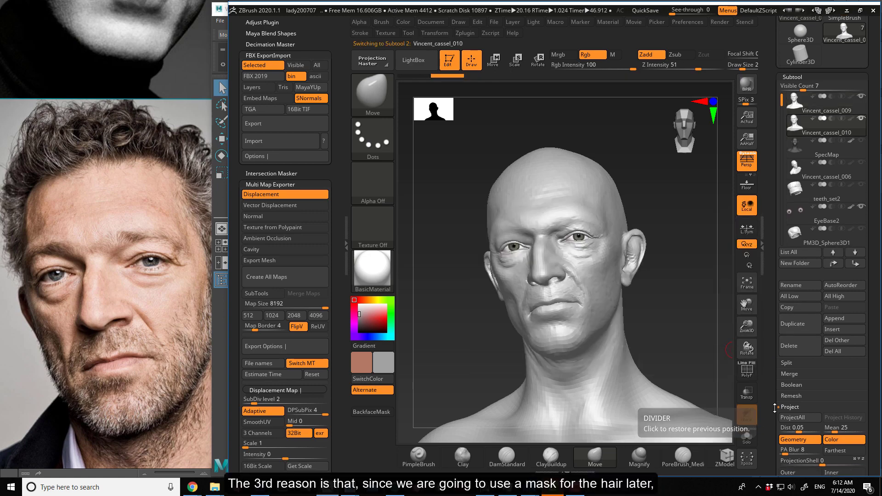
scroll(773, 317, down, 5)
scroll(774, 317, up, 5)
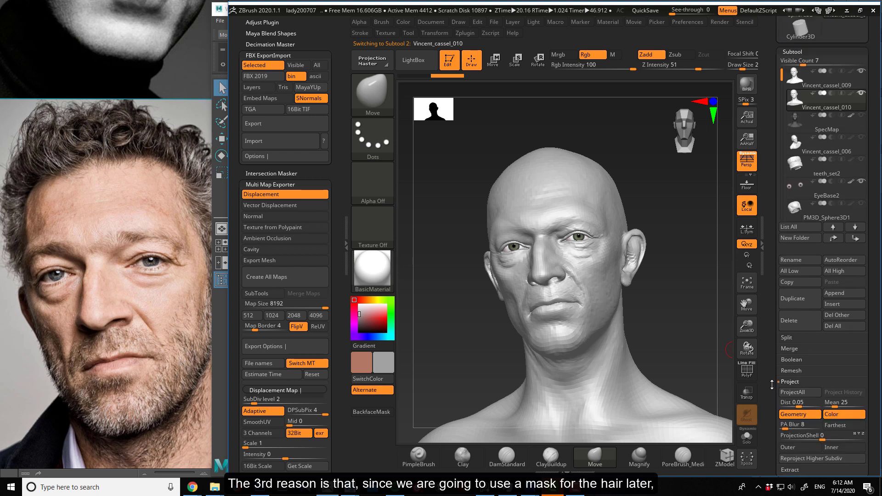
Rename the duplicated head subtool to HairProxyMesh
click(790, 260)
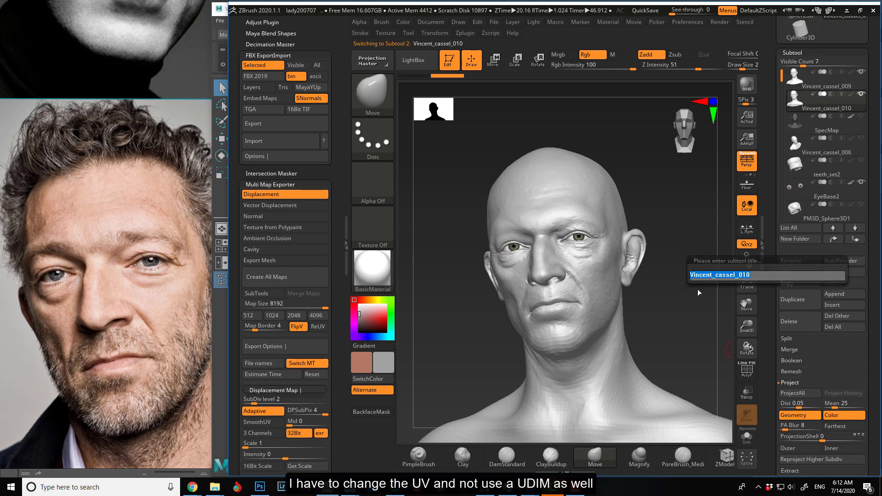
text(Ha)
double_click(703, 274)
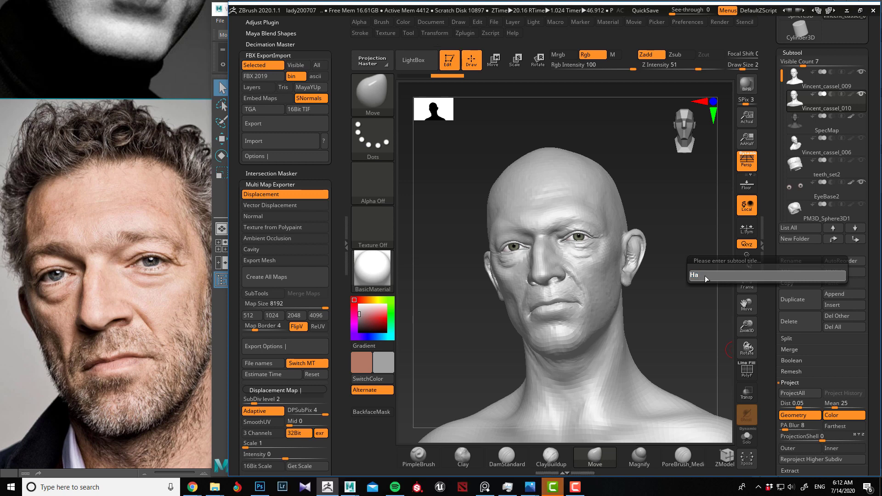
text(lRoROXY)
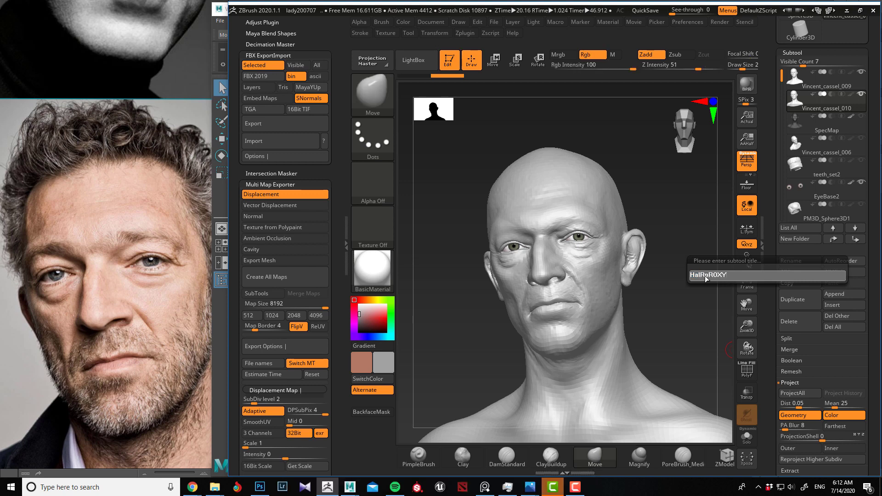
text(mE)
key(BackSpace)
key(BackSpace)
key(BackSpace)
key(BackSpace)
text(HairProxy)
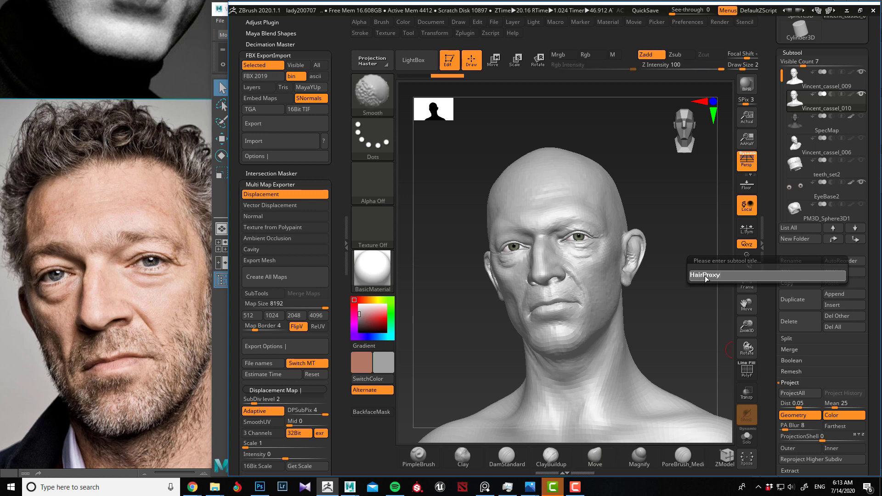
text(Mesh)
key(Return)
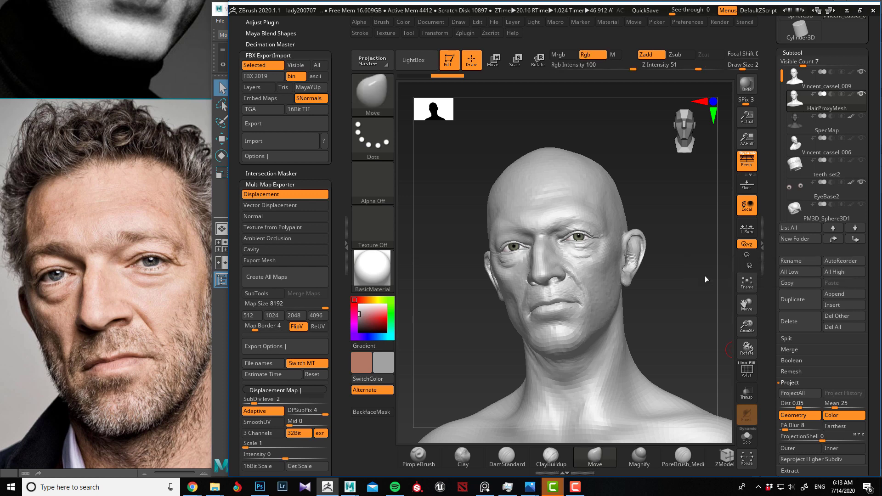
Export the HairProxyMesh subtool as FBX, overwriting the existing HairProxyMesh_001.fbx
click(298, 126)
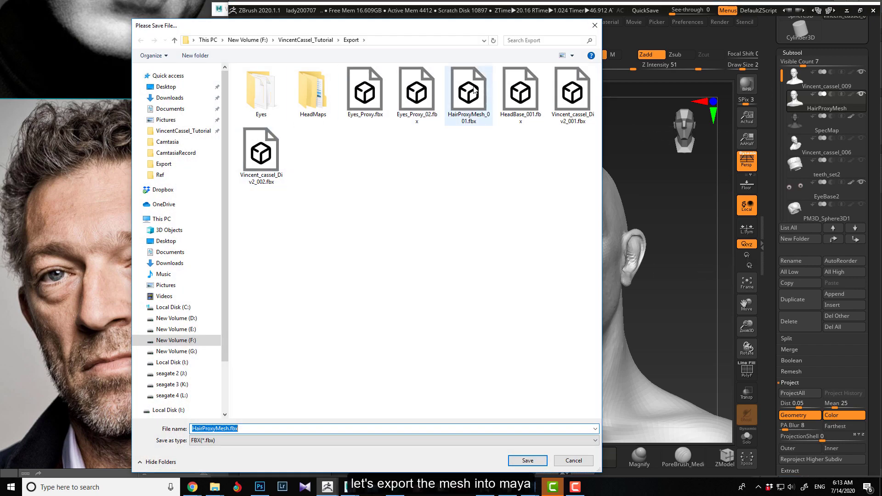
double_click(473, 90)
click(467, 245)
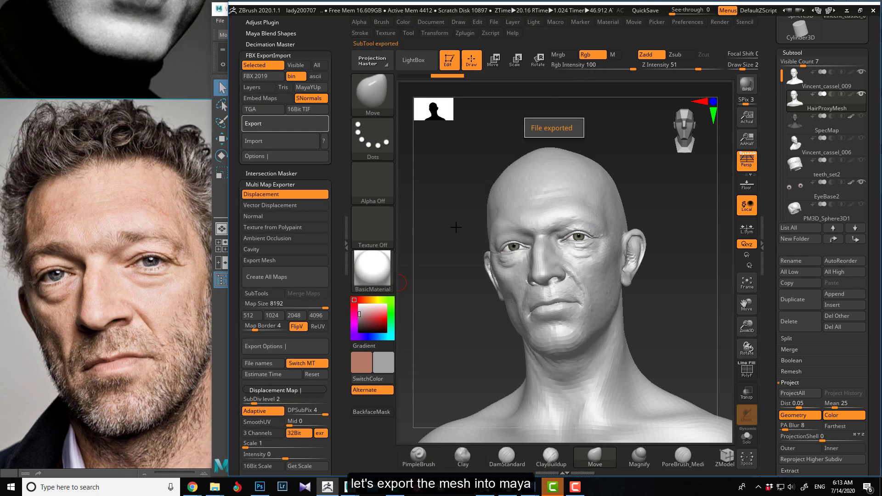
Switch to Maya and import the HairProxyMesh_001 FBX into the VincentCassel_003 scene
key(alt+Tab)
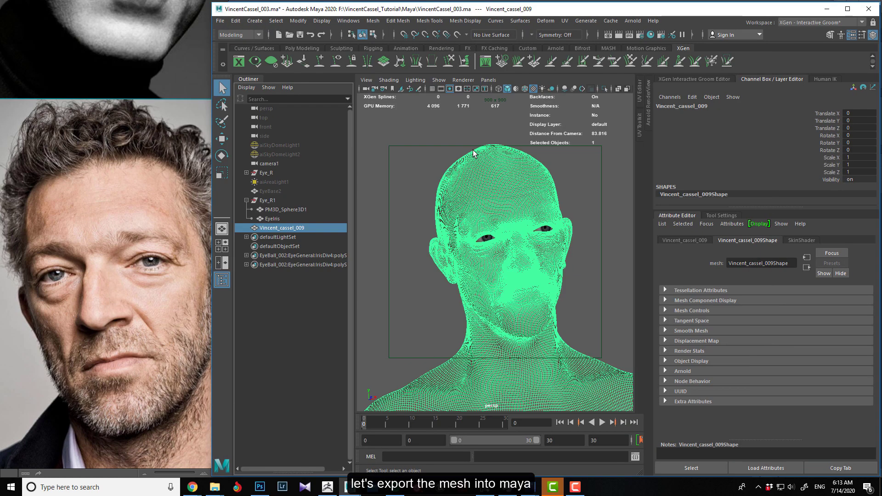
click(220, 20)
click(240, 122)
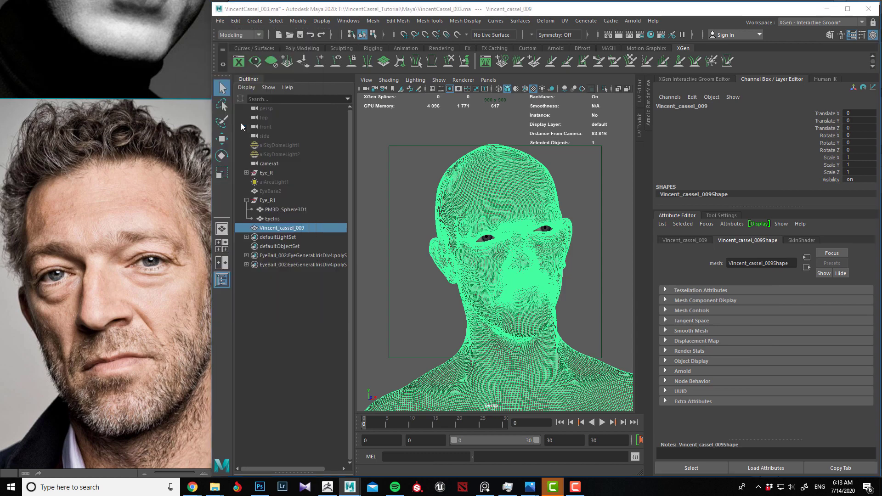
double_click(202, 183)
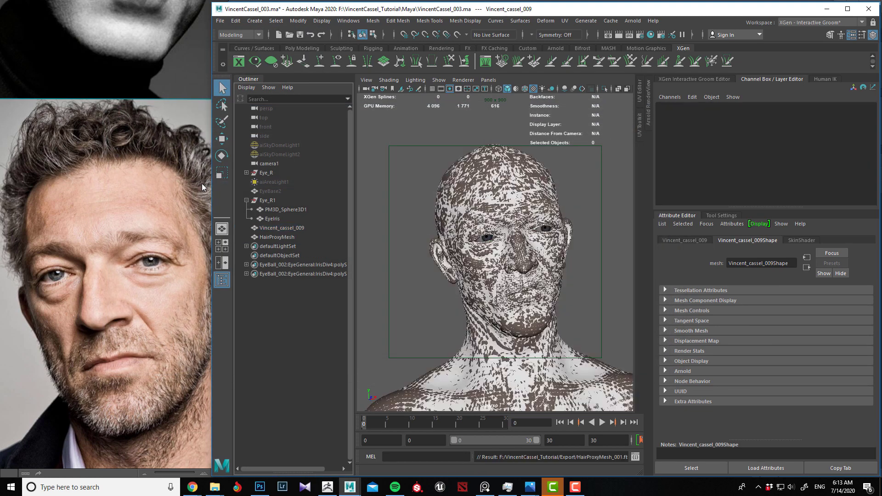
Hide the Vincent_cassel_009 head and select HairProxyMesh
click(288, 236)
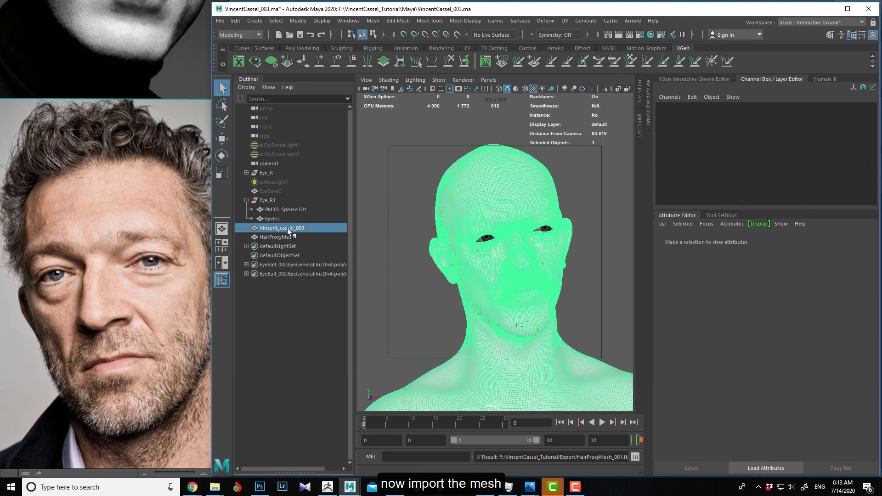
click(282, 229)
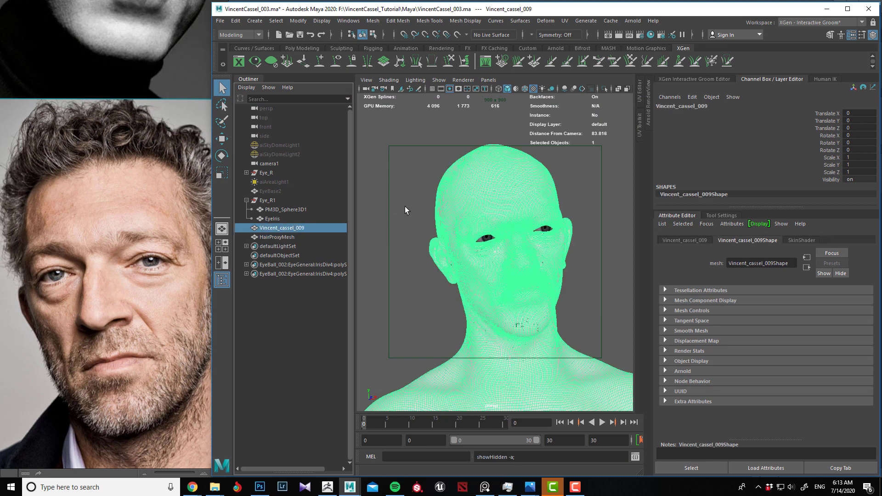
key(ctrl+h)
click(273, 237)
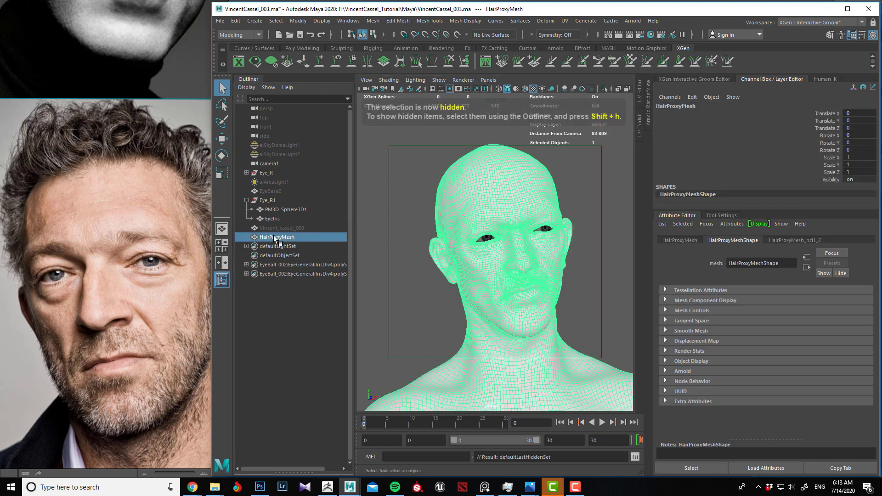
Assign a new Blinn material to HairProxyMesh and clear the selection
right_click(486, 195)
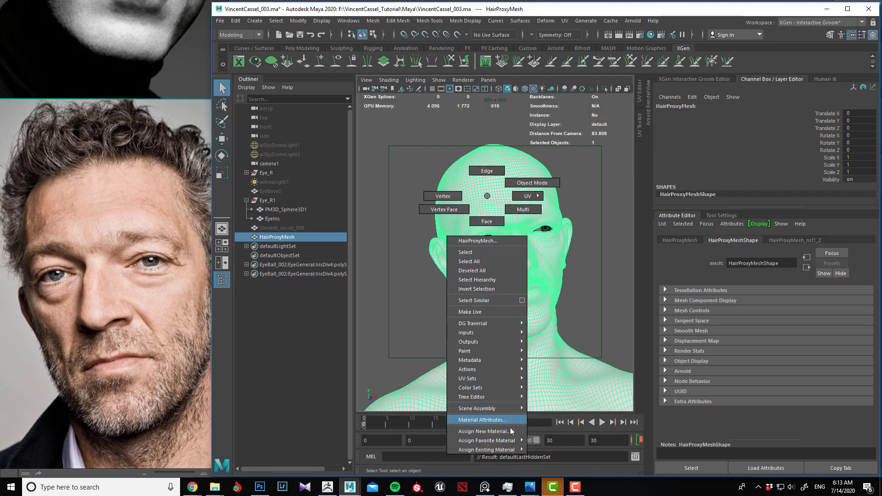
mouse_move(510, 442)
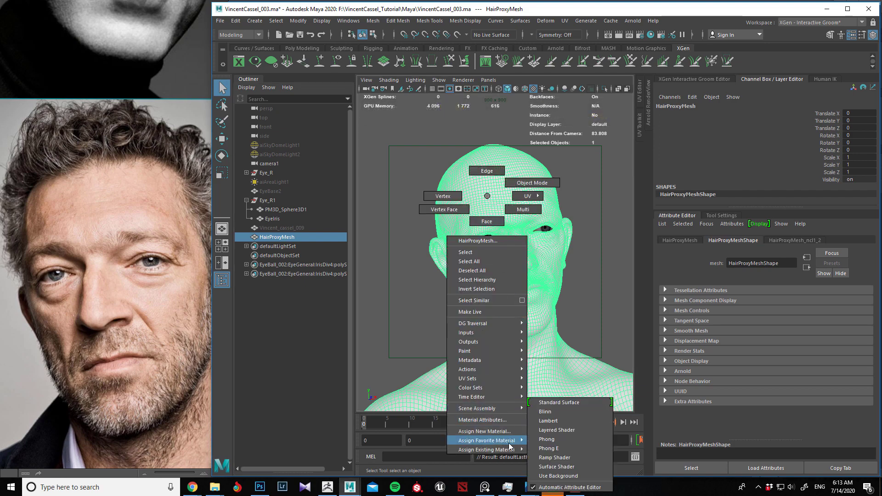
click(545, 412)
click(425, 302)
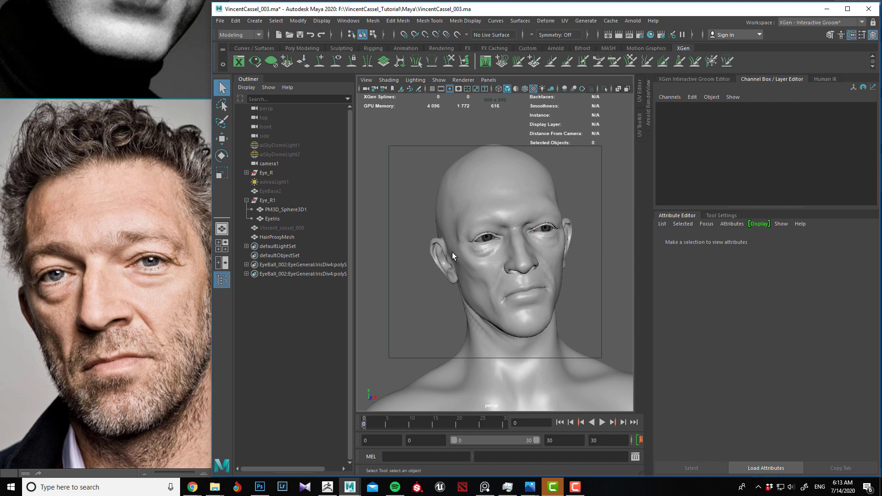
Turn off the camera gate in the perspective view, frame HairProxyMesh and widen the Maya window over the reference photo
click(476, 223)
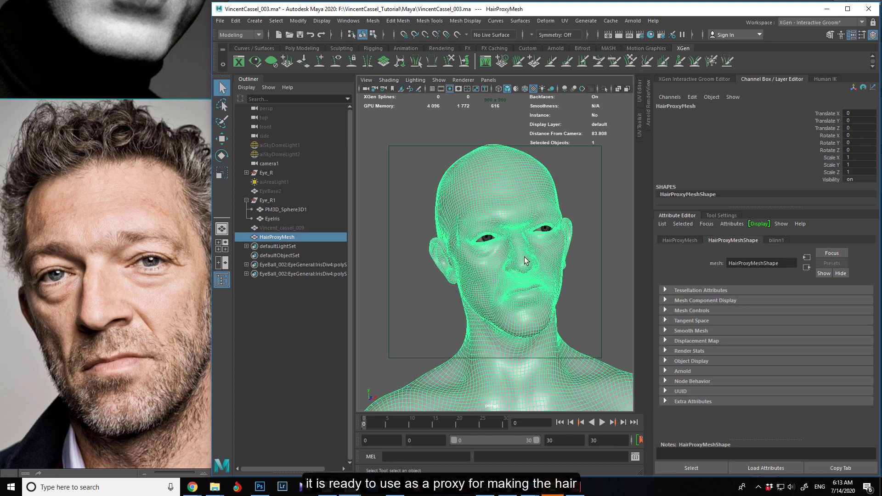
alt+middle_drag(525, 260, 578, 277)
click(450, 90)
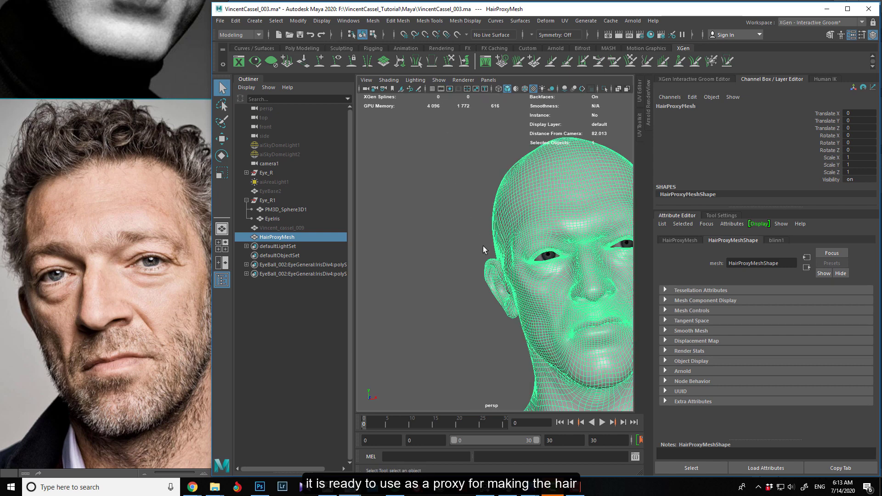
key(f)
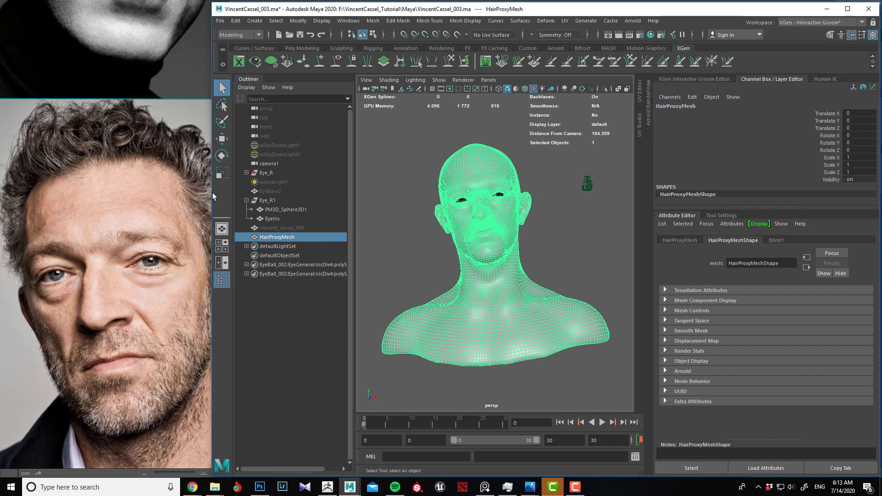
drag(353, 180, 310, 178)
drag(209, 192, 117, 192)
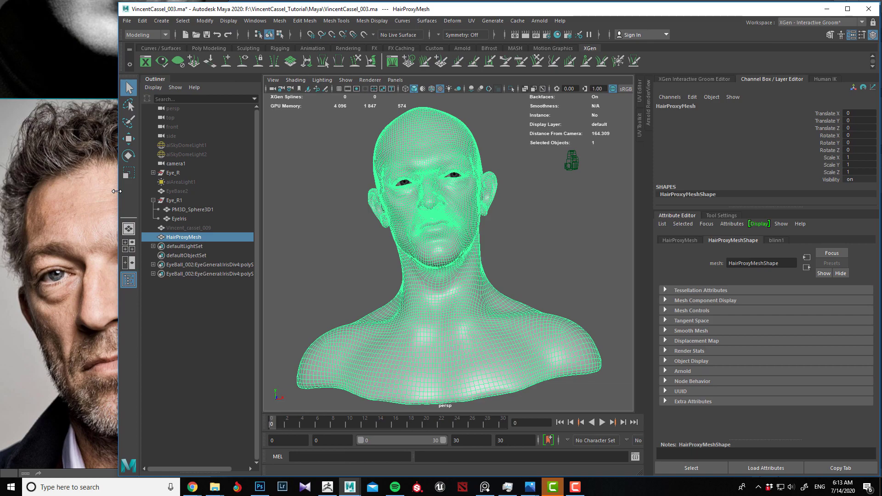
Bring the HairProxyMesh face into close view and show the XGen Interactive Groom Editor
alt+middle_drag(331, 223, 324, 278)
alt+drag(324, 278, 299, 291)
alt+right_drag(299, 292, 355, 299)
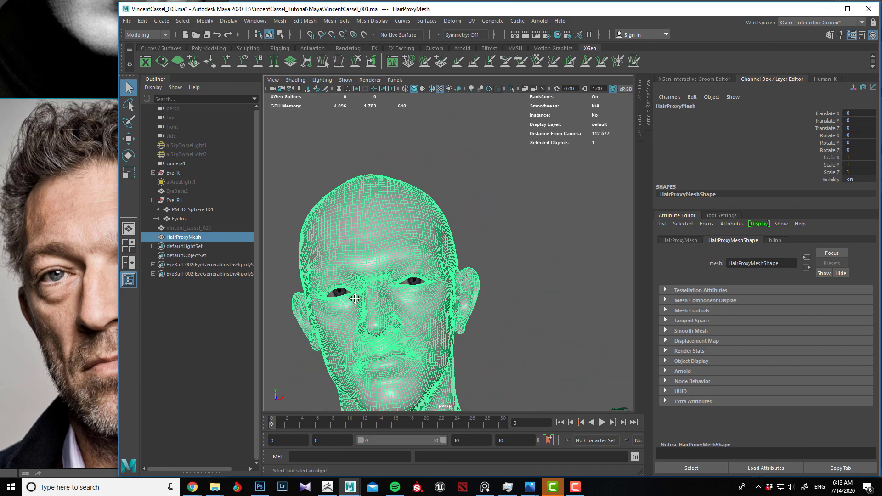
alt+drag(354, 299, 381, 237)
alt+middle_drag(381, 236, 379, 245)
alt+right_drag(380, 245, 394, 276)
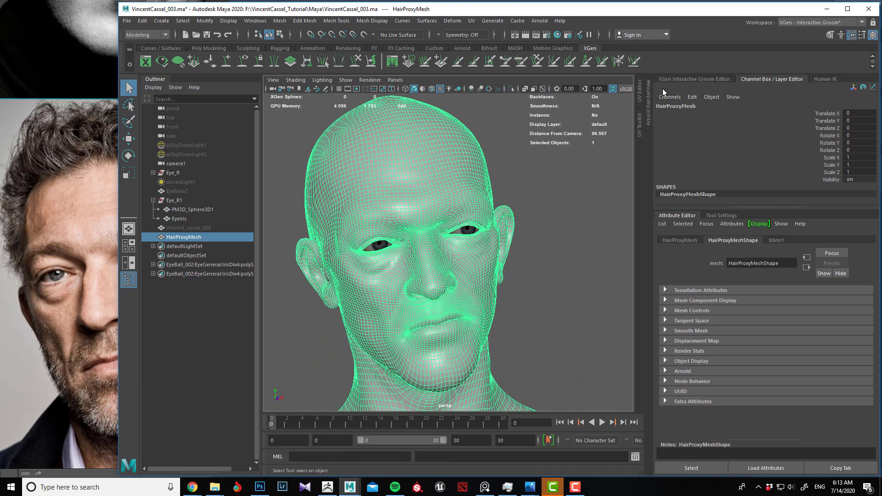
click(697, 79)
Switch HairProxyMesh to face selection and pick a face at the outer end of the upper eyelid
alt+drag(415, 267, 470, 271)
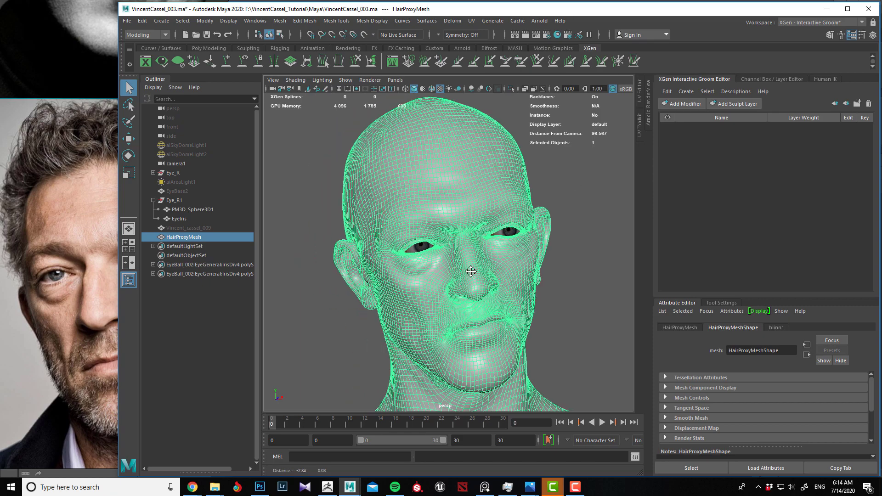
alt+right_drag(450, 267, 509, 324)
alt+middle_drag(441, 340, 422, 281)
alt+drag(421, 282, 418, 244)
alt+middle_drag(418, 245, 420, 240)
alt+drag(420, 241, 408, 265)
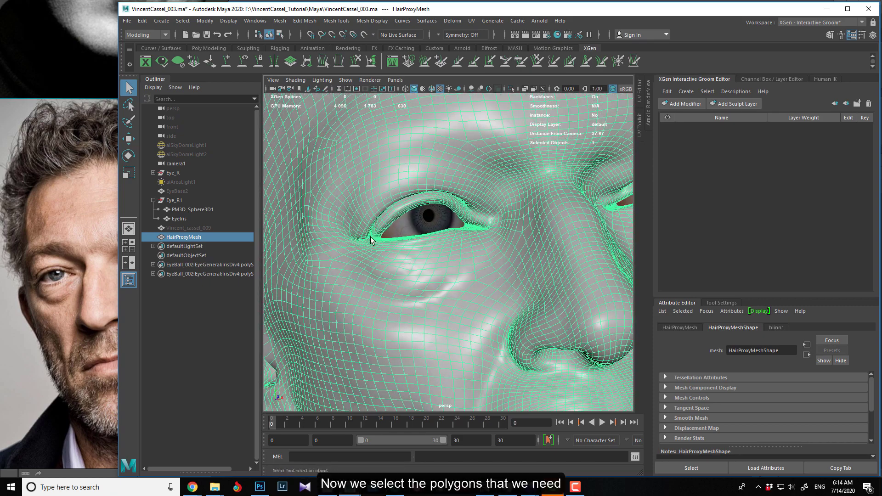
alt+right_drag(373, 241, 410, 260)
alt+drag(409, 260, 420, 232)
alt+right_drag(396, 232, 398, 206)
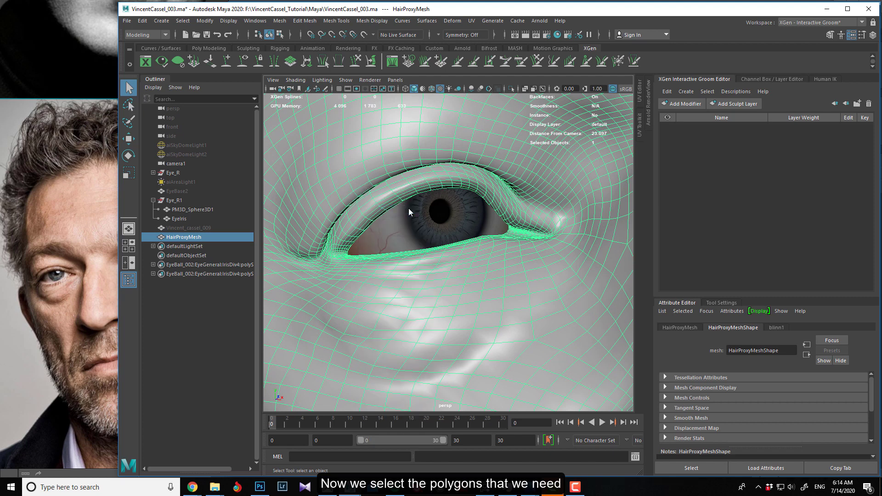
click(336, 240)
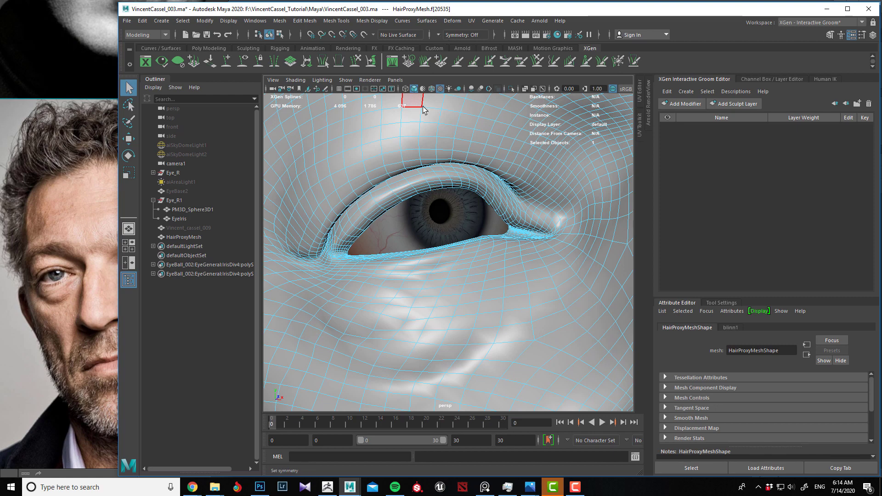
Set selection symmetry to Off
scroll(423, 109, down, 10)
click(439, 35)
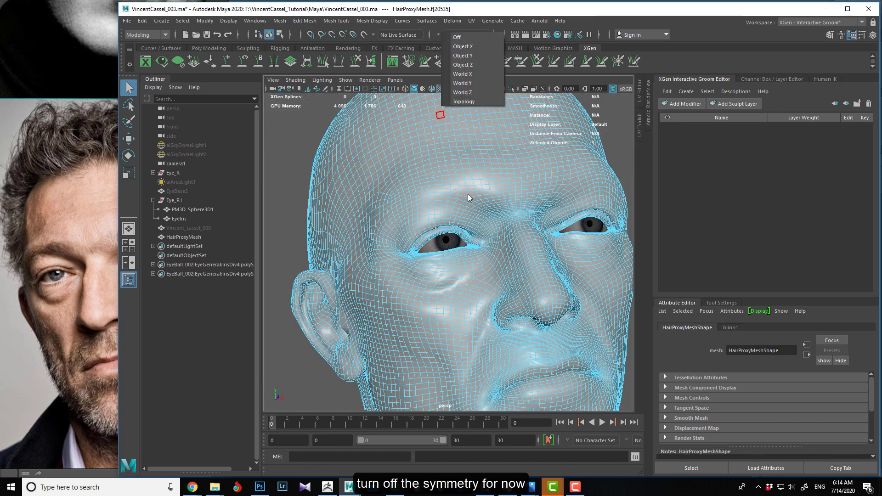
click(457, 37)
Select a loop of faces along the upper eyelid's edge, from the outer eye corner toward the inner one
scroll(395, 237, down, 6)
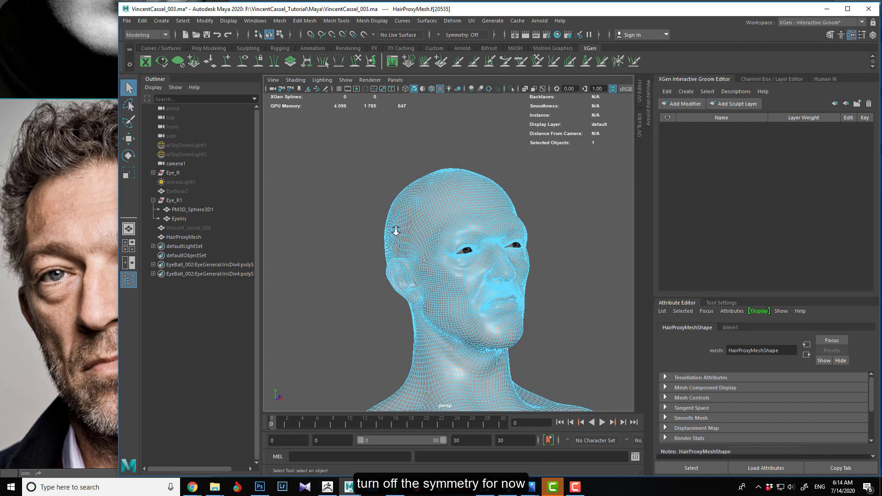
scroll(396, 231, up, 8)
scroll(460, 288, down, 2)
scroll(342, 262, up, 8)
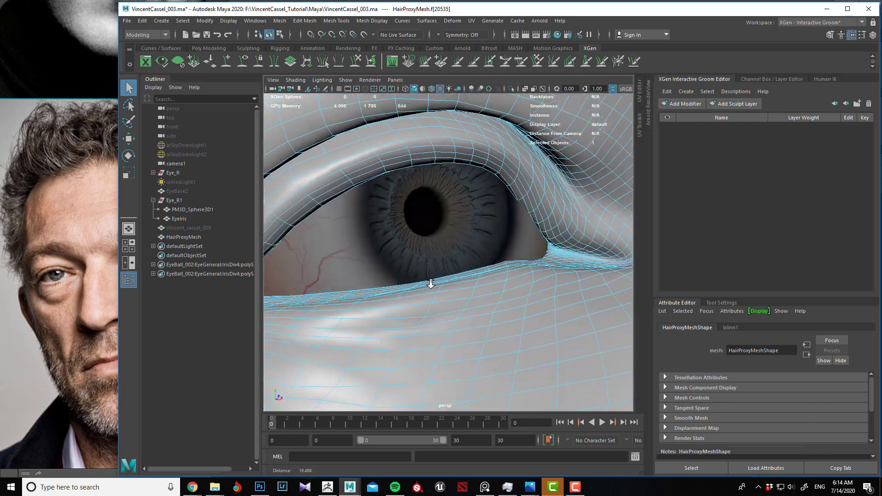
alt+right_drag(430, 284, 390, 277)
alt+middle_drag(390, 277, 453, 275)
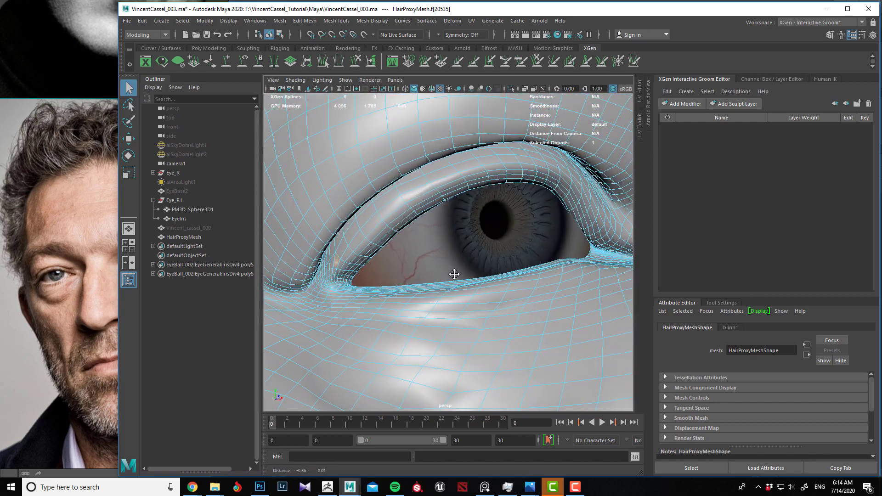
click(340, 263)
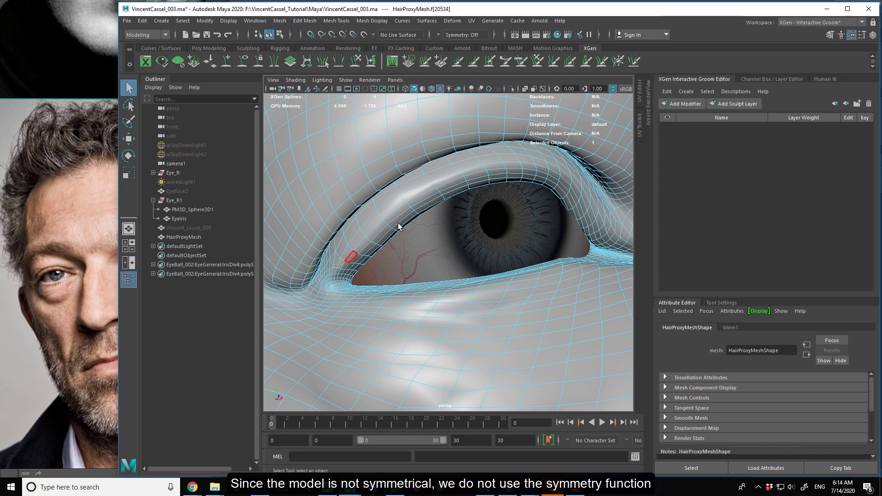
shift+double_click(513, 166)
alt+middle_drag(541, 208, 488, 209)
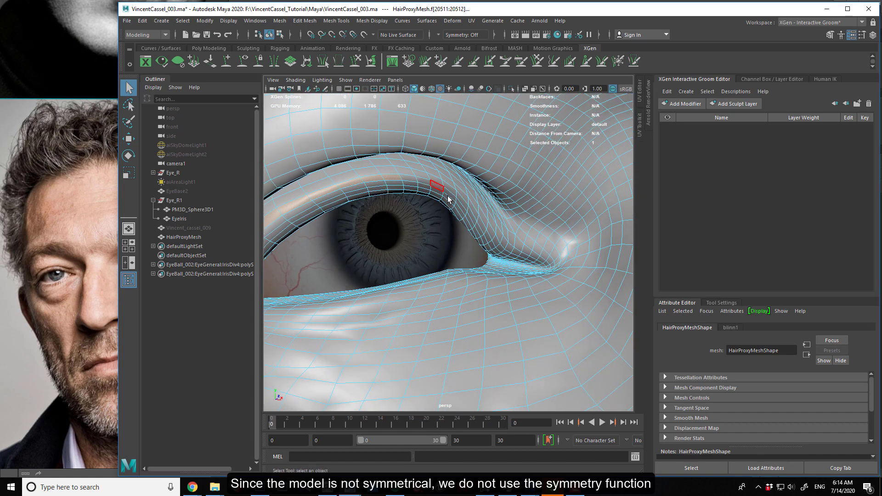
Try to extend the upper eyelid face loop toward the inner eye corner, undoing the misplaced selections
shift+double_click(485, 241)
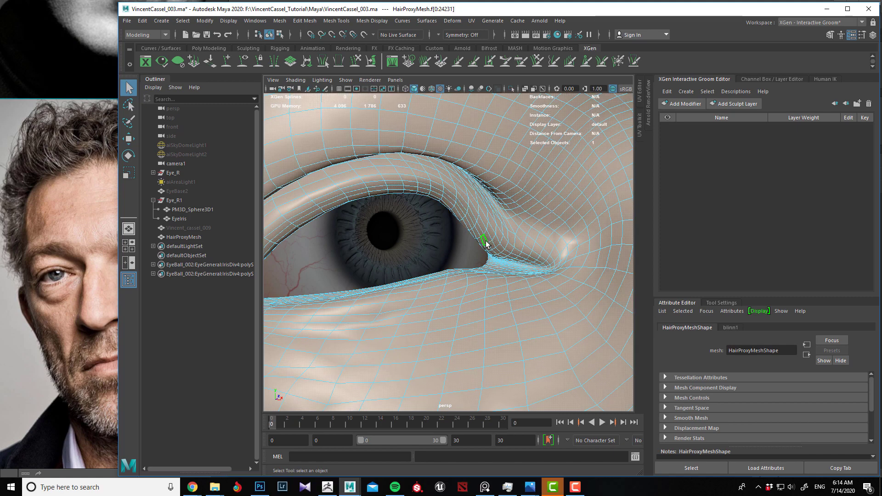
key(ctrl+z)
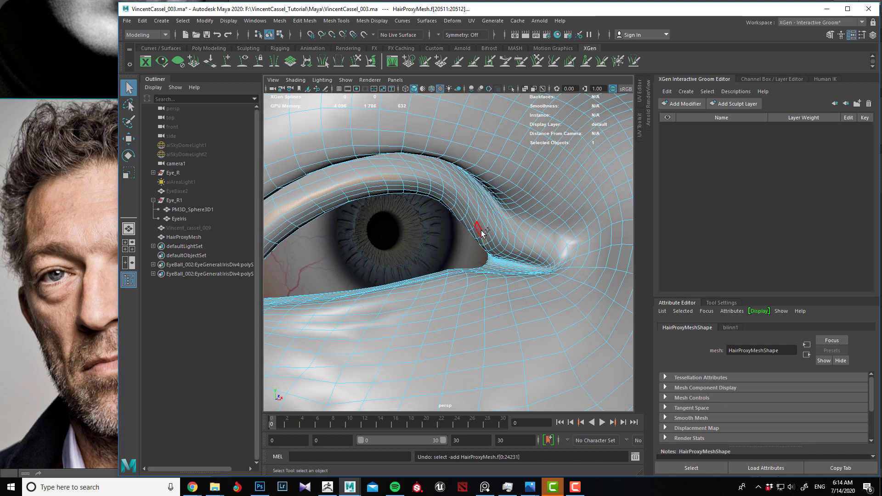
shift+double_click(481, 233)
key(ctrl+z)
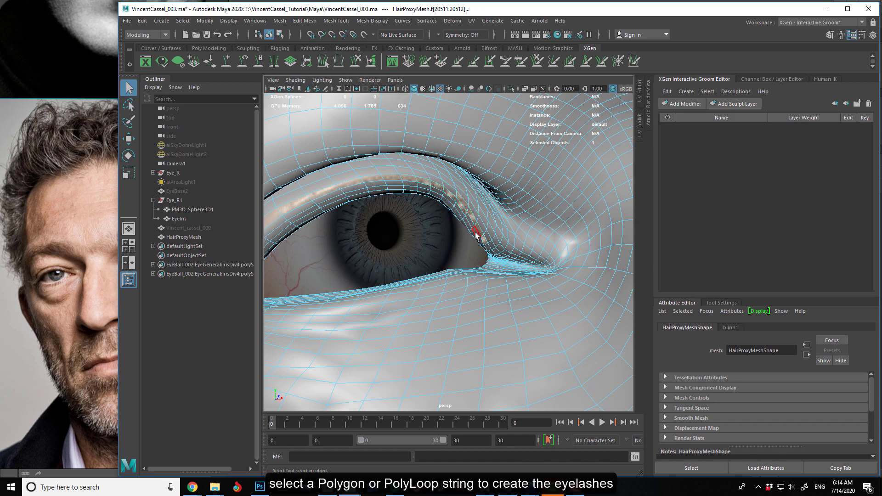
Grow the upper eyelid face selection by one ring of polygons
alt+drag(476, 236, 490, 232)
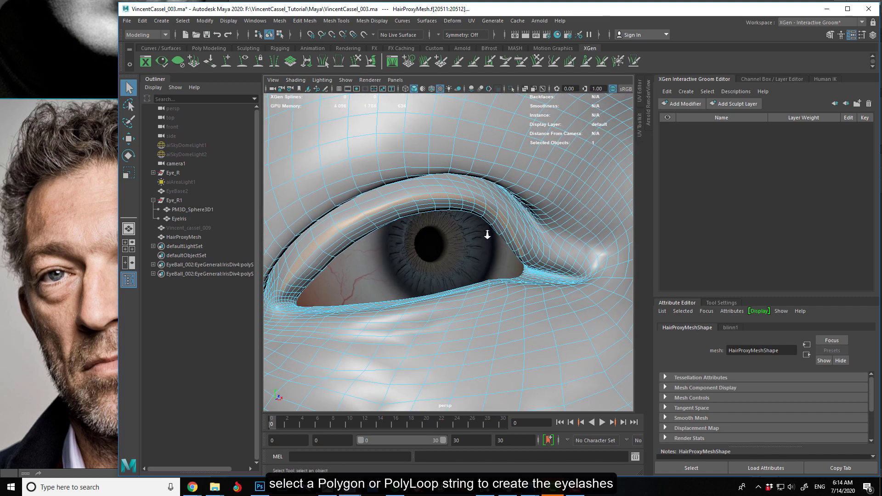
key(shift+period)
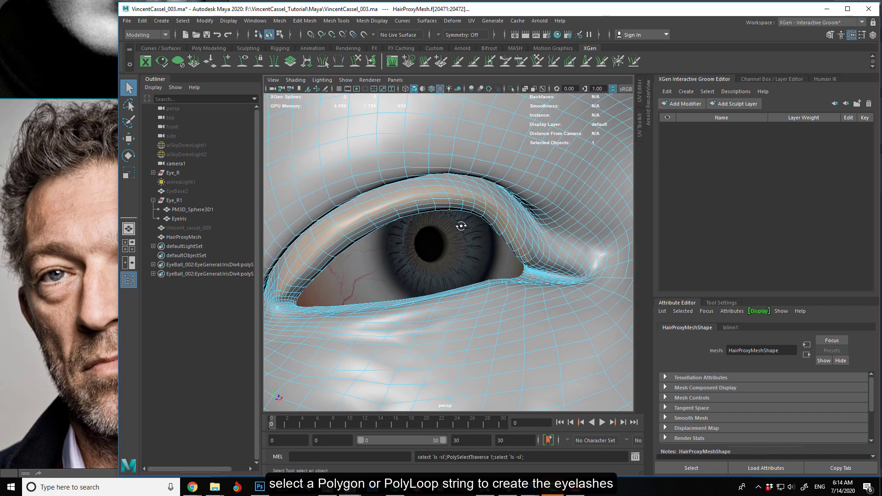
alt+drag(460, 226, 515, 212)
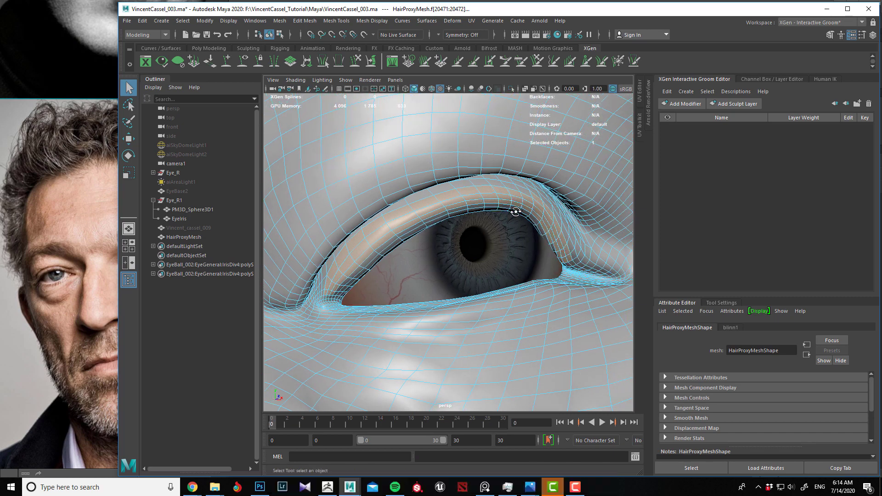
key(ctrl+z)
alt+middle_drag(538, 217, 506, 217)
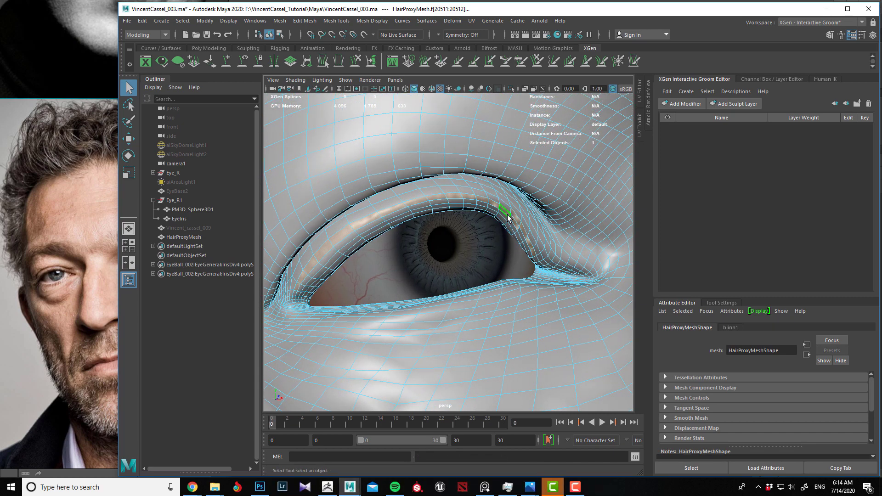
key(shift+period)
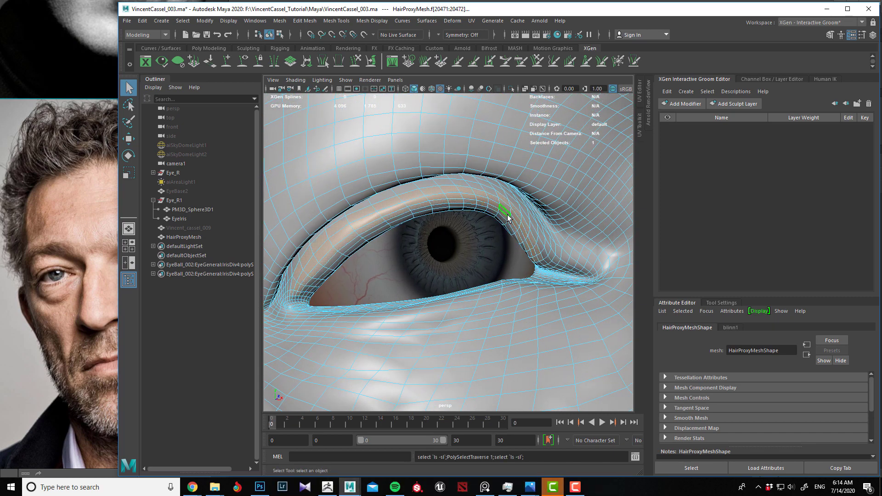
Activate the Paint Selection Tool, undo the stray stroke and reduce the brush size to fit the eyelid
click(128, 122)
alt+middle_drag(367, 188, 396, 201)
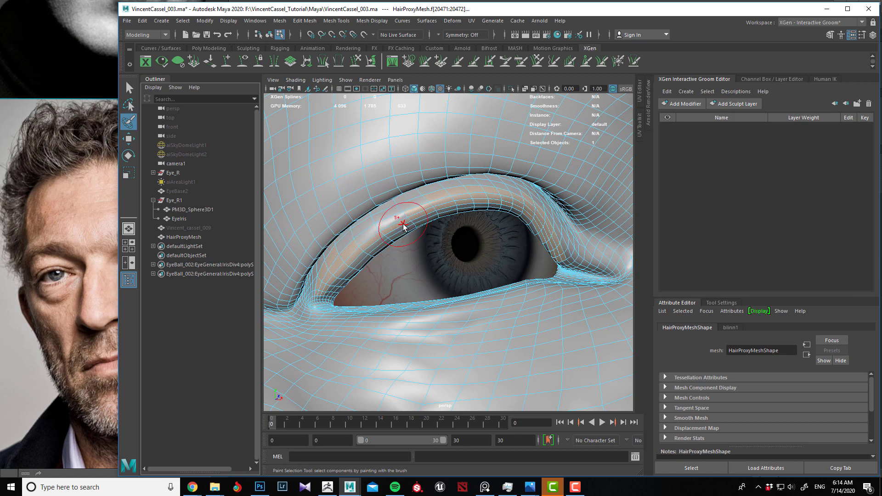
key(ctrl+z)
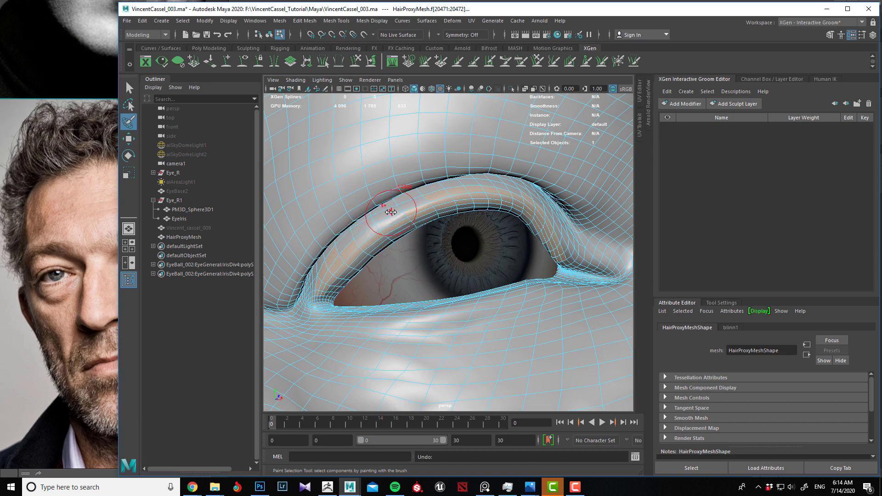
key(b)
drag(389, 209, 376, 211)
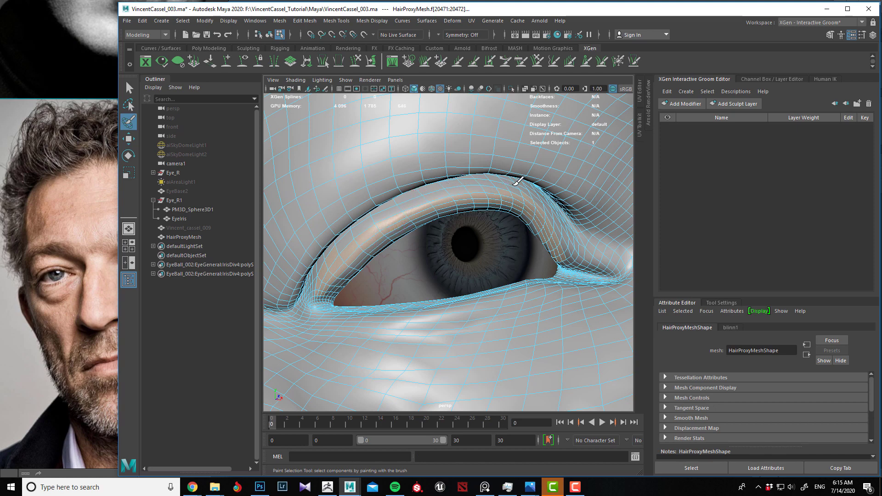
Examine the face selection along the right eye's upper eyelid, from the inner corner to the outer corner
alt+drag(571, 192, 539, 195)
alt+middle_drag(456, 215, 569, 182)
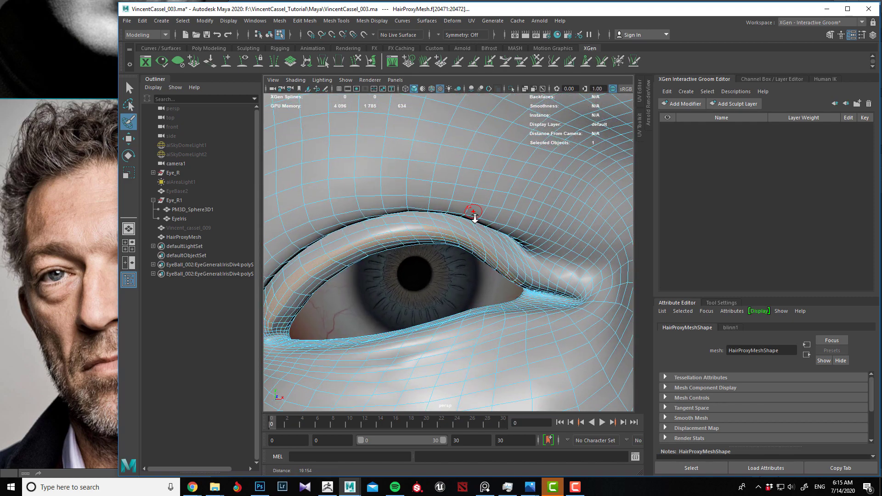
alt+right_drag(438, 216, 454, 220)
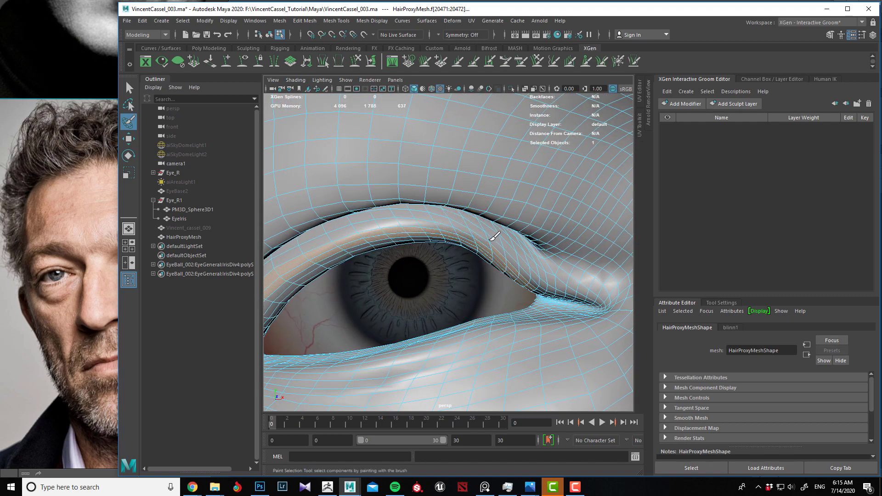
alt+drag(445, 231, 469, 223)
alt+middle_drag(515, 178, 444, 253)
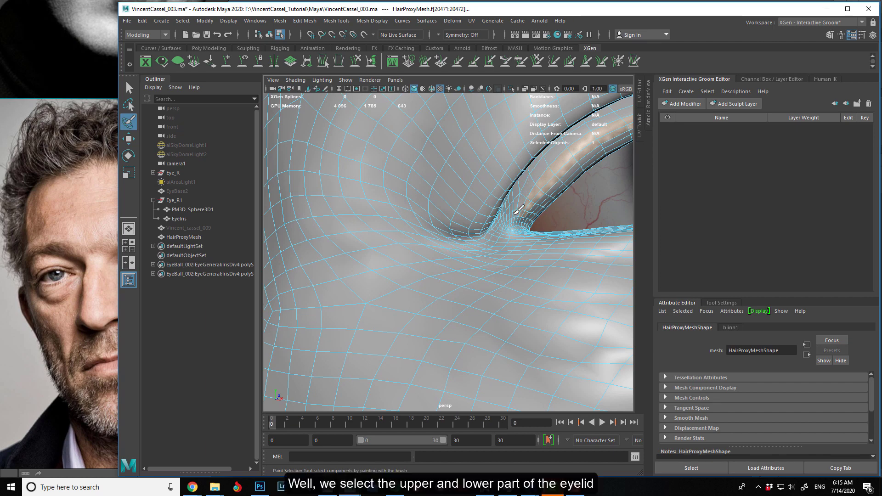
alt+right_drag(511, 207, 429, 208)
alt+drag(429, 208, 437, 262)
alt+right_drag(437, 262, 457, 285)
alt+middle_drag(456, 285, 425, 317)
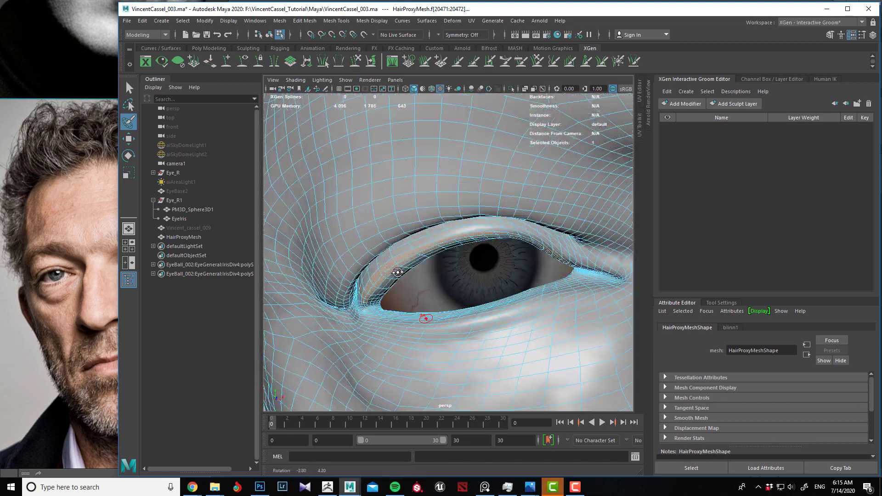
Add the faces along the right eye's lower eyelid to the selection, from the outer corner past the middle
alt+drag(425, 317, 436, 359)
alt+middle_drag(393, 267, 350, 155)
alt+right_drag(350, 156, 391, 234)
alt+middle_drag(387, 295, 402, 301)
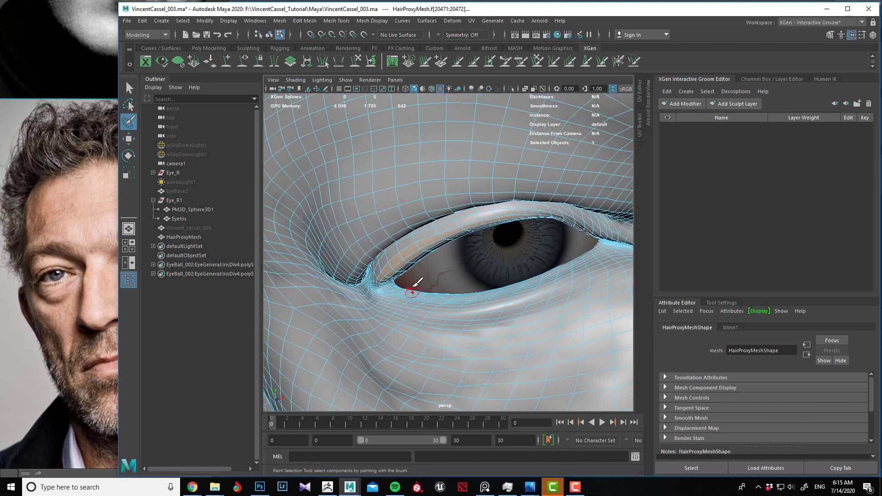
scroll(380, 297, up, 3)
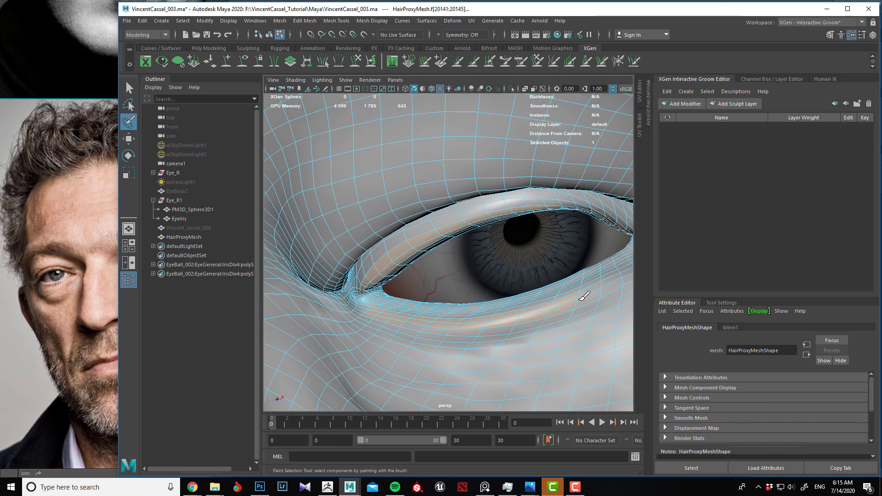
mouse_move(600, 282)
alt+mouse_down()
mouse_move(508, 305)
mouse_move(502, 317)
alt+mouse_up()
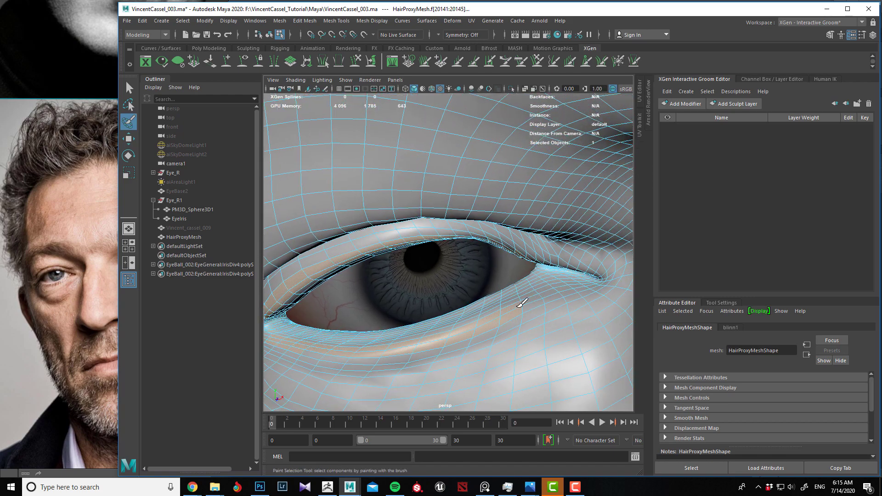
Extend the lower eyelid face selection to the right eye's inner corner
alt+drag(509, 285, 505, 194)
alt+middle_drag(506, 195, 480, 329)
alt+middle_drag(456, 211, 457, 307)
alt+middle_drag(456, 266, 506, 327)
alt+drag(587, 252, 450, 215)
alt+middle_drag(520, 199, 471, 197)
alt+right_drag(470, 196, 497, 210)
mouse_move(465, 224)
alt+mouse_down()
mouse_move(500, 226)
mouse_move(508, 242)
alt+mouse_up()
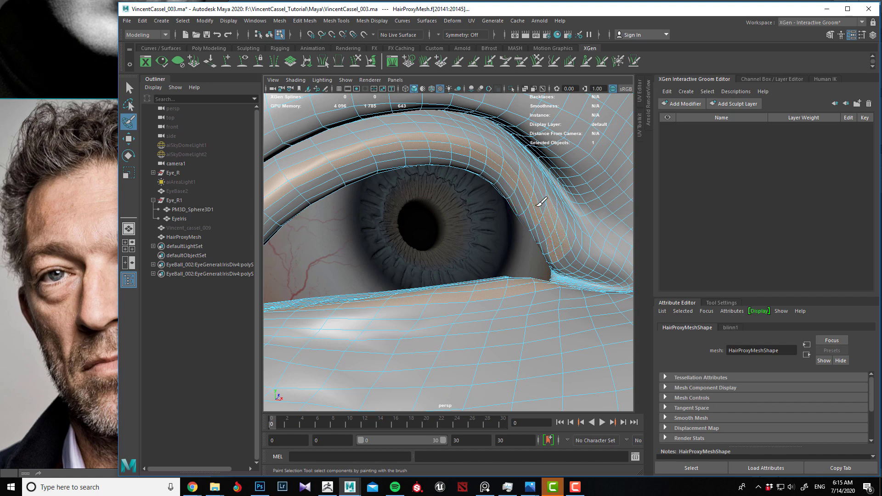
Paint-select a band of faces along the other eye's upper eyelid, from the inner corner to the outer corner
alt+drag(567, 218, 549, 221)
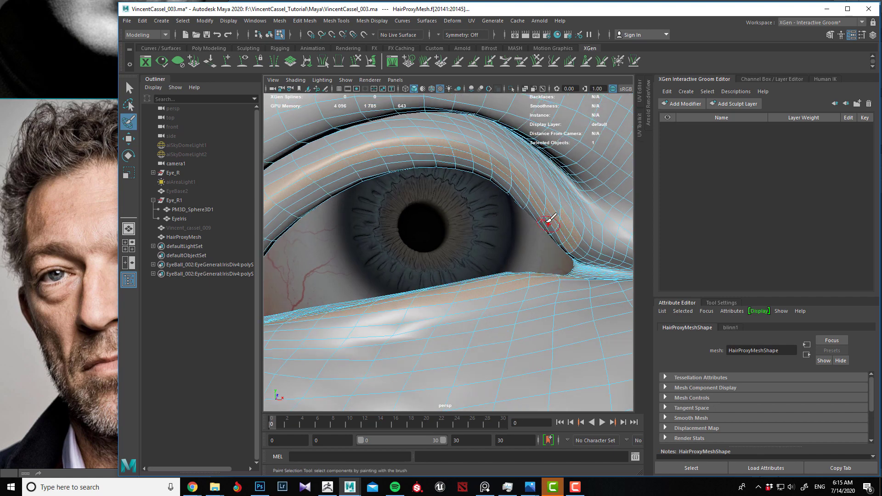
alt+right_drag(549, 221, 479, 232)
alt+middle_drag(479, 232, 470, 240)
mouse_move(570, 237)
alt+middle_down()
mouse_move(418, 242)
mouse_move(357, 259)
alt+middle_up()
alt+right_drag(356, 259, 365, 276)
alt+middle_drag(364, 276, 382, 284)
drag(328, 282, 358, 260)
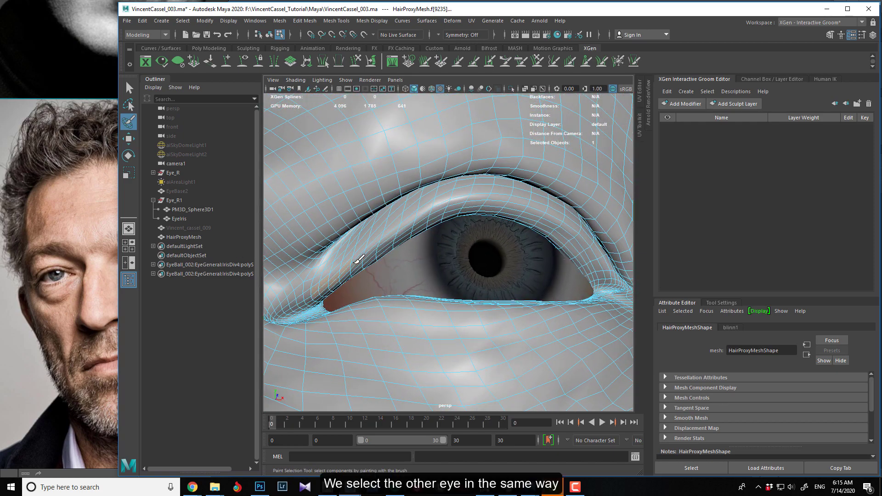
drag(401, 222, 454, 194)
drag(569, 223, 606, 265)
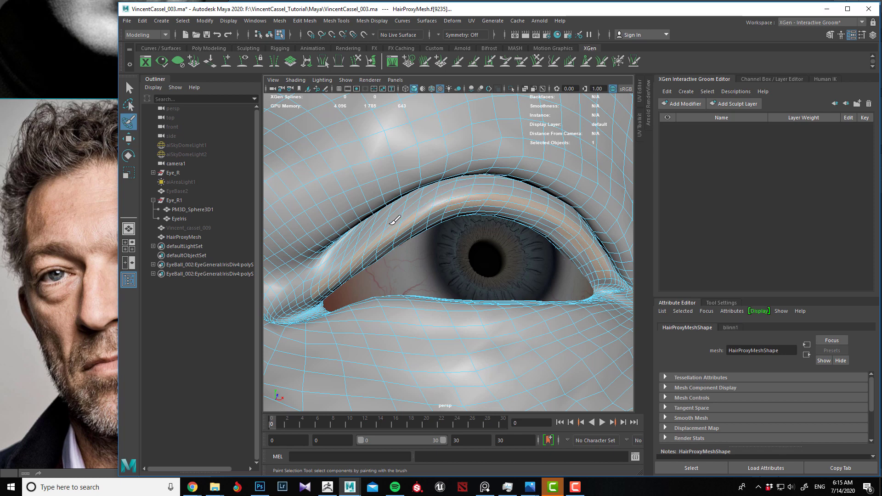
alt+middle_drag(348, 244, 388, 236)
alt+right_drag(387, 236, 421, 250)
alt+drag(421, 250, 440, 224)
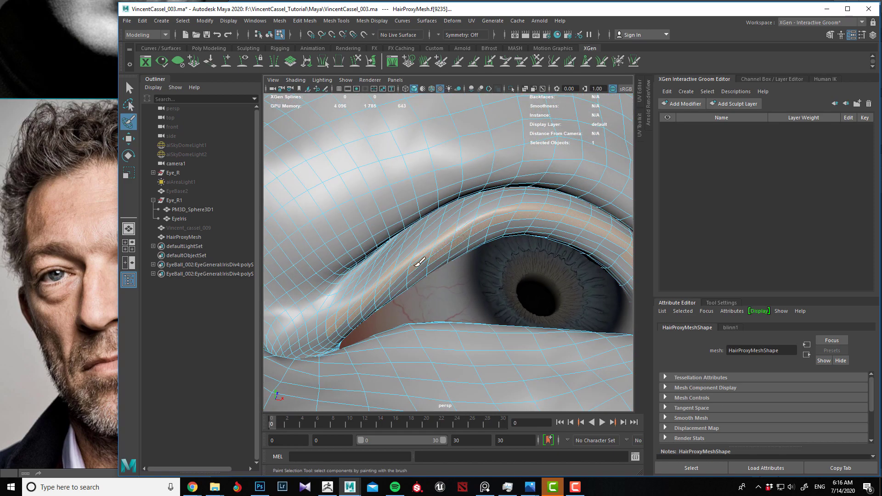
Paint-select a band of faces along the other eye's lower eyelid between both corners
alt+drag(405, 273, 339, 252)
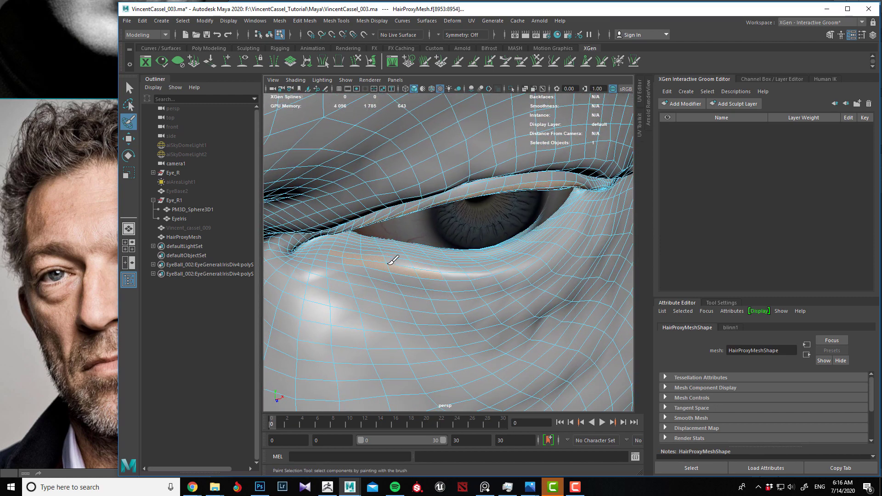
mouse_move(438, 268)
mouse_down()
mouse_move(511, 266)
mouse_move(575, 225)
mouse_move(508, 252)
mouse_move(331, 268)
mouse_up()
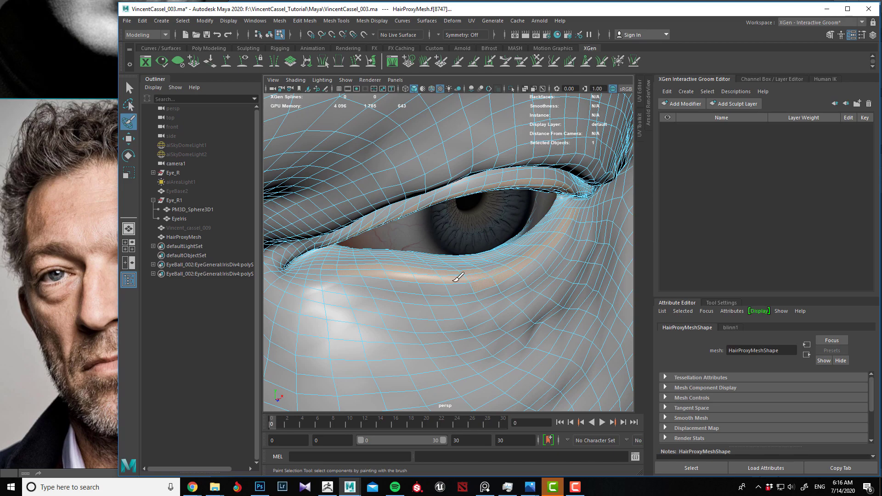
alt+drag(459, 281, 443, 266)
alt+right_drag(443, 266, 378, 218)
alt+drag(378, 218, 388, 256)
alt+right_drag(388, 256, 453, 298)
alt+drag(453, 298, 542, 275)
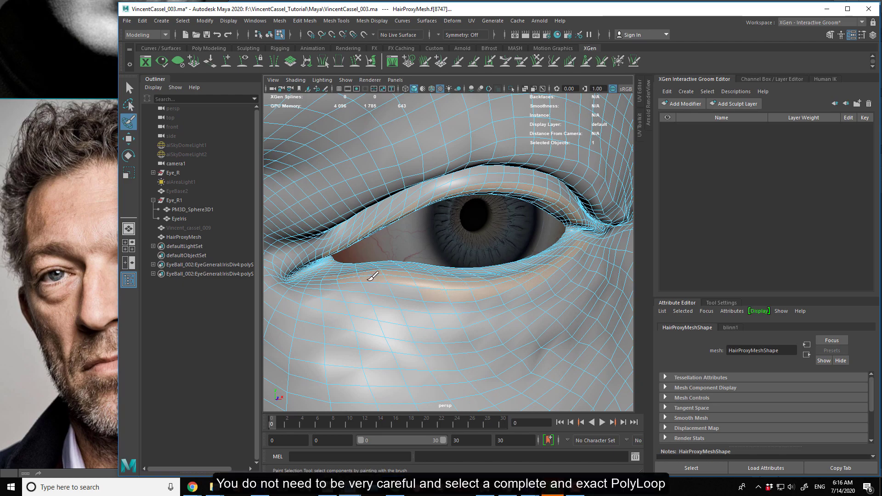
Examine the painted face bands on the left eye's upper and lower eyelids from several angles
alt+drag(431, 286, 374, 289)
alt+right_drag(374, 289, 308, 234)
alt+drag(308, 234, 347, 246)
alt+middle_drag(348, 246, 371, 255)
alt+right_drag(299, 223, 469, 271)
alt+drag(468, 271, 433, 255)
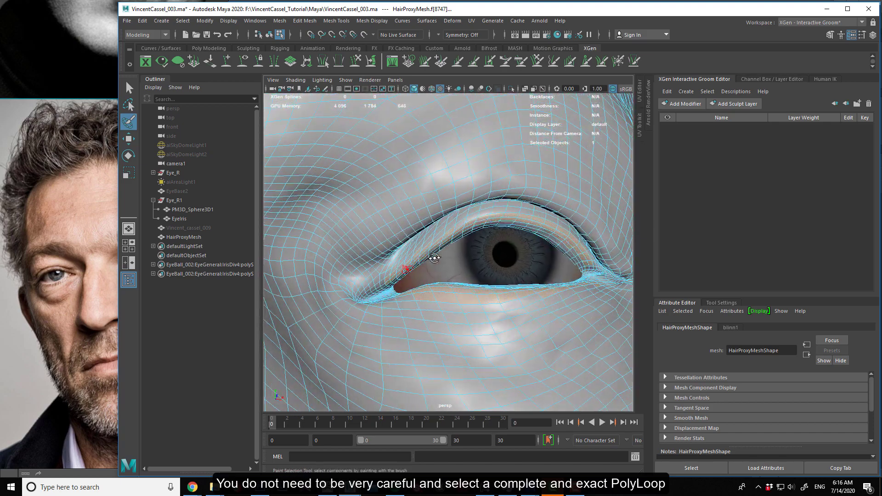
alt+right_drag(426, 259, 484, 300)
alt+drag(478, 236, 502, 214)
alt+right_drag(487, 225, 439, 201)
alt+drag(440, 205, 410, 201)
alt+right_drag(409, 198, 487, 257)
mouse_move(439, 271)
alt+middle_down()
mouse_move(387, 283)
mouse_move(375, 275)
alt+middle_up()
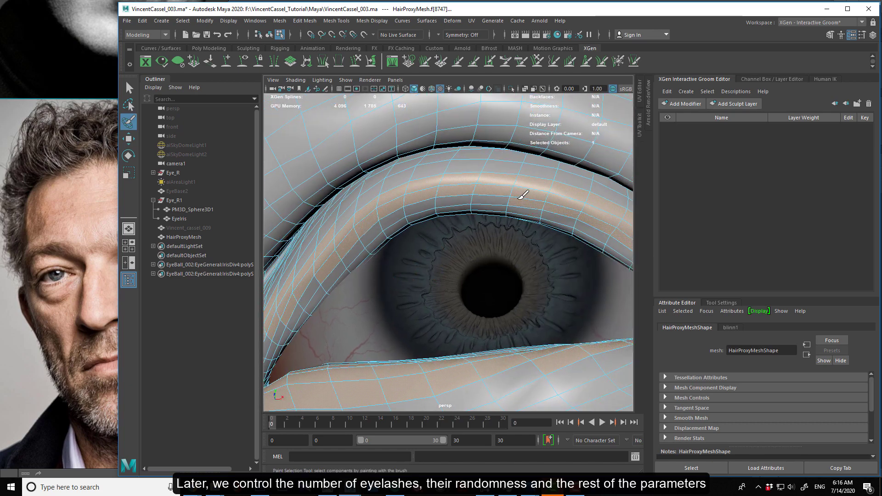
Check the right eye's upper and lower eyelid selections for completeness, ending with both eyes in view
mouse_move(401, 204)
alt+right_down()
mouse_move(345, 199)
mouse_move(345, 239)
alt+right_up()
alt+drag(345, 239, 395, 212)
alt+right_drag(317, 184, 390, 191)
alt+middle_drag(368, 299, 498, 256)
alt+right_drag(342, 262, 405, 288)
alt+middle_drag(405, 288, 495, 269)
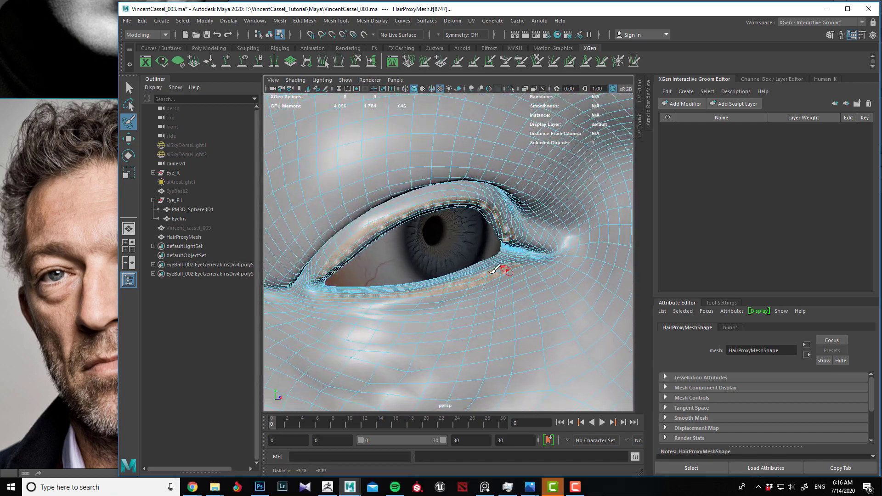
alt+right_drag(384, 236, 450, 262)
alt+middle_drag(512, 281, 485, 248)
alt+right_drag(460, 245, 309, 164)
alt+middle_drag(487, 267, 427, 281)
Start creating interactive groom splines on the selected eyelid faces, with density 50.0 and length 1.0
click(686, 91)
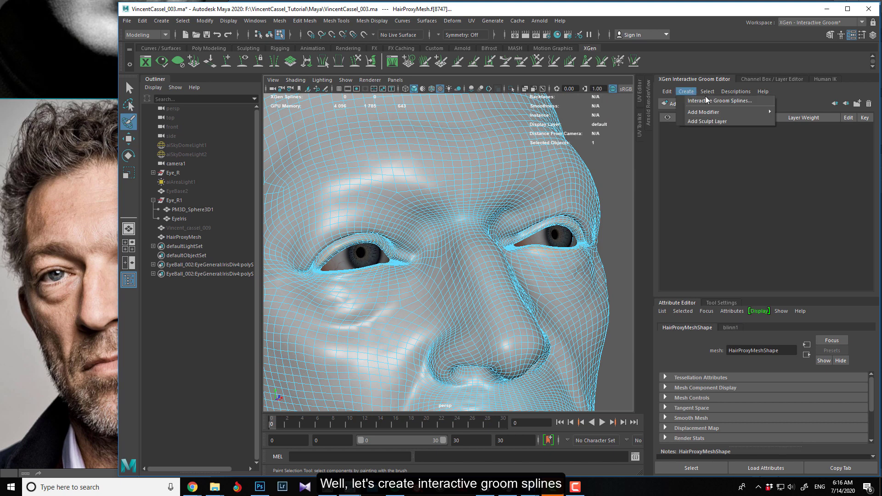
click(691, 102)
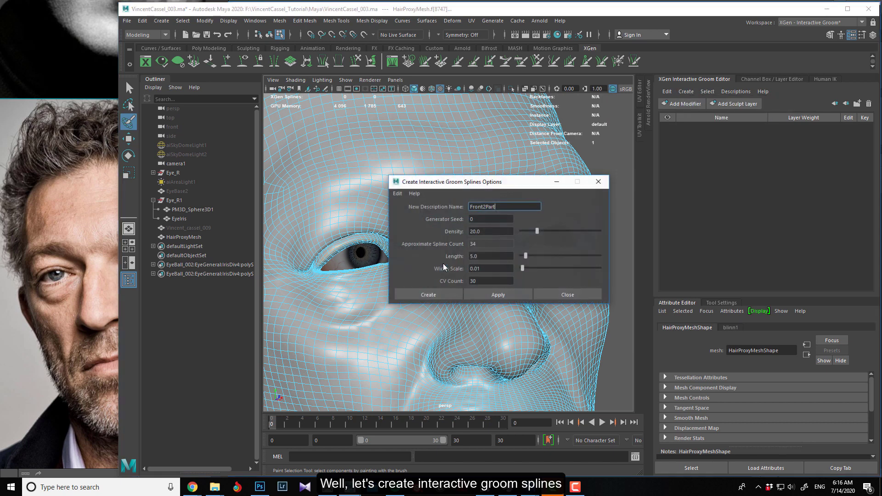
click(485, 231)
text(50.0)
click(483, 257)
text(1.0)
Set the width scale to 0.02, keep the CV count at 30, create the splines and close the options
click(488, 268)
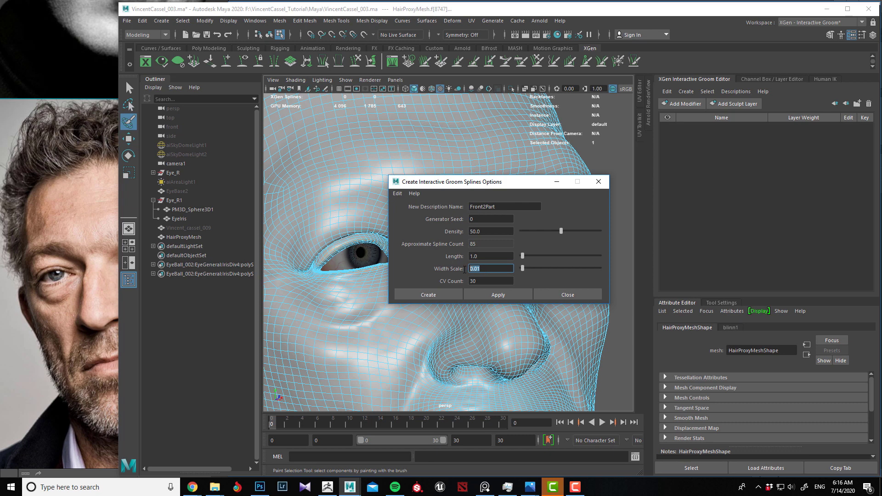
key(BackSpace)
click(472, 281)
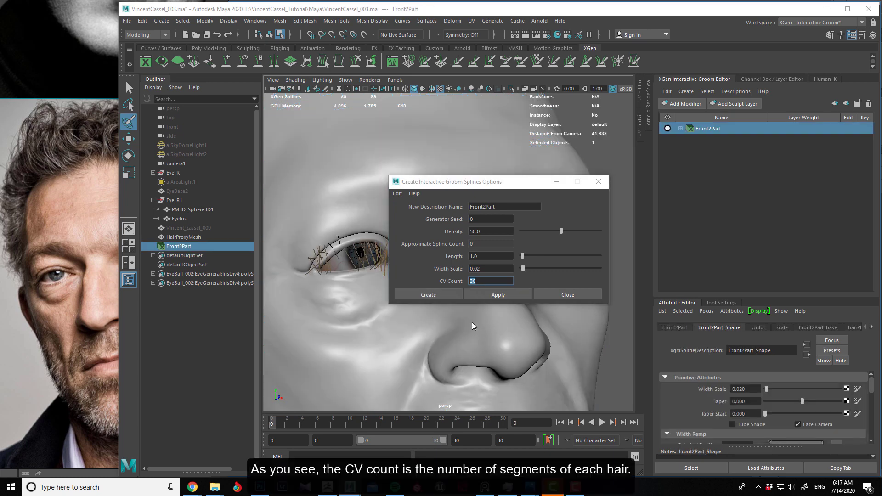
click(567, 295)
Select the Front2Part description, enlarge the space for its attributes and set Taper to 0.826
alt+drag(564, 294, 436, 313)
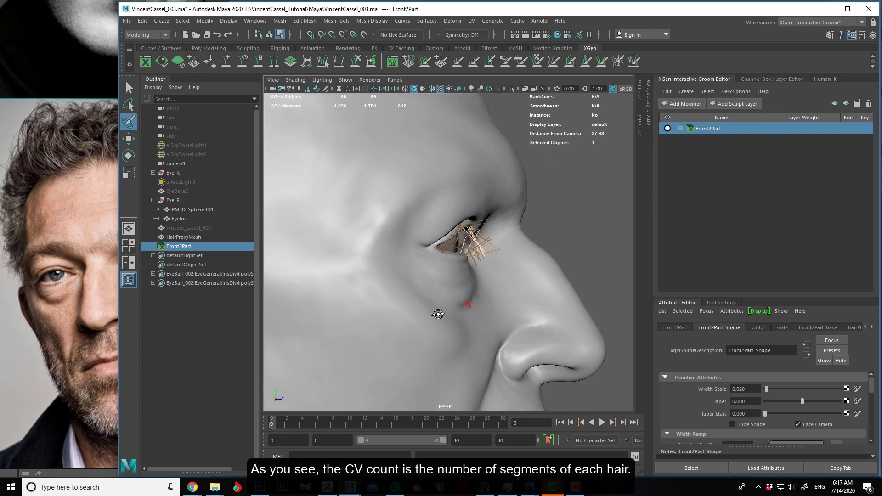
alt+right_drag(437, 313, 504, 315)
alt+drag(504, 315, 420, 317)
alt+middle_drag(419, 317, 401, 321)
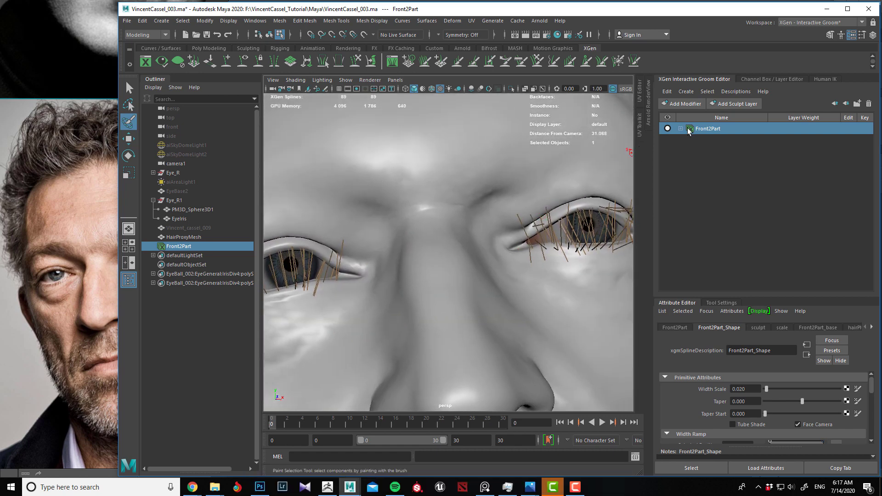
click(703, 128)
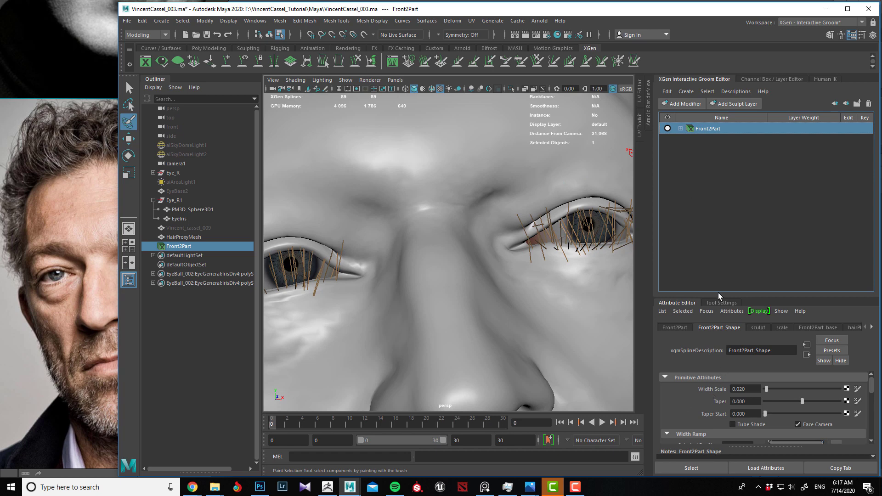
drag(720, 295, 720, 258)
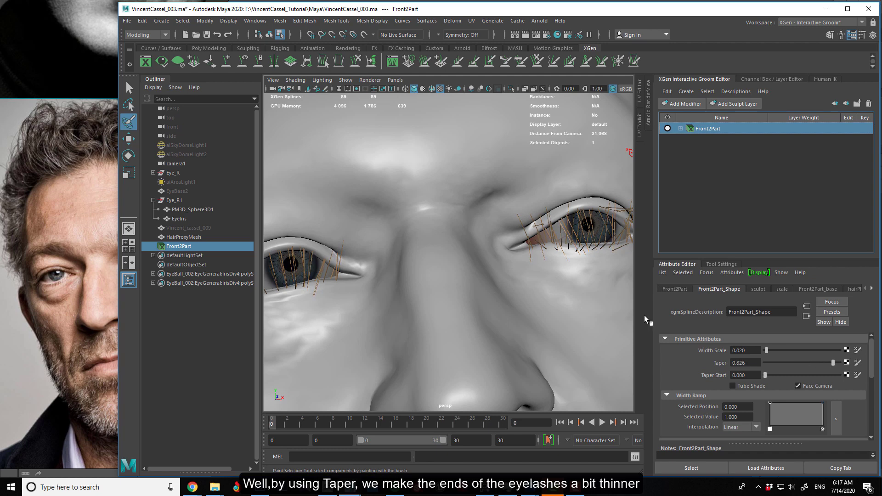
Enable Tube Shade on the Front2Part splines and set their Arnold render mode to Thick
alt+drag(522, 254, 381, 270)
alt+right_drag(382, 270, 461, 321)
alt+drag(461, 321, 518, 299)
alt+middle_drag(518, 299, 479, 303)
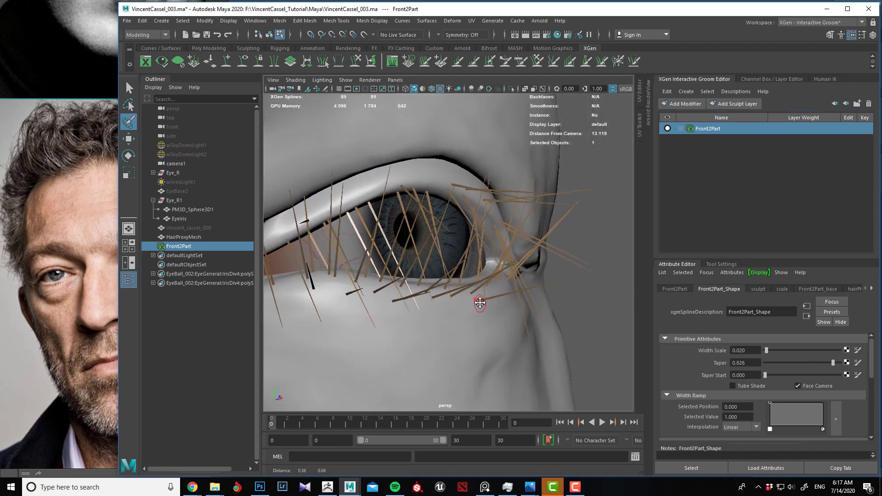
click(732, 386)
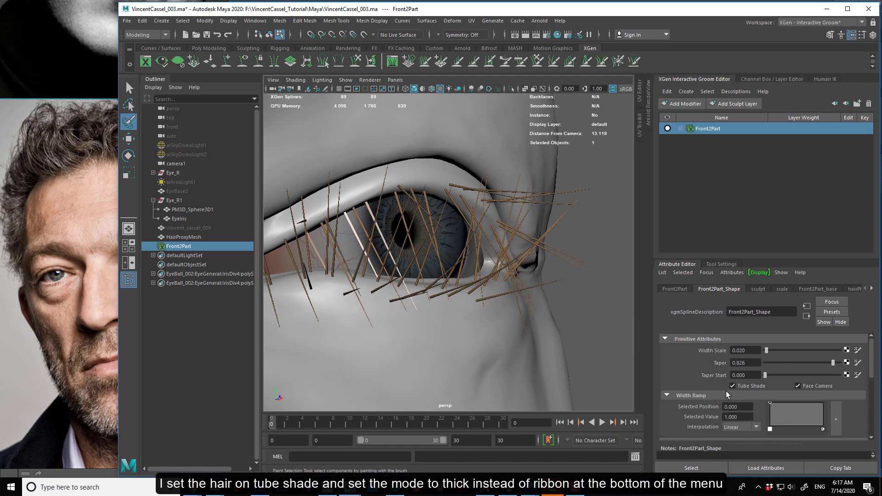
scroll(709, 408, down, 10)
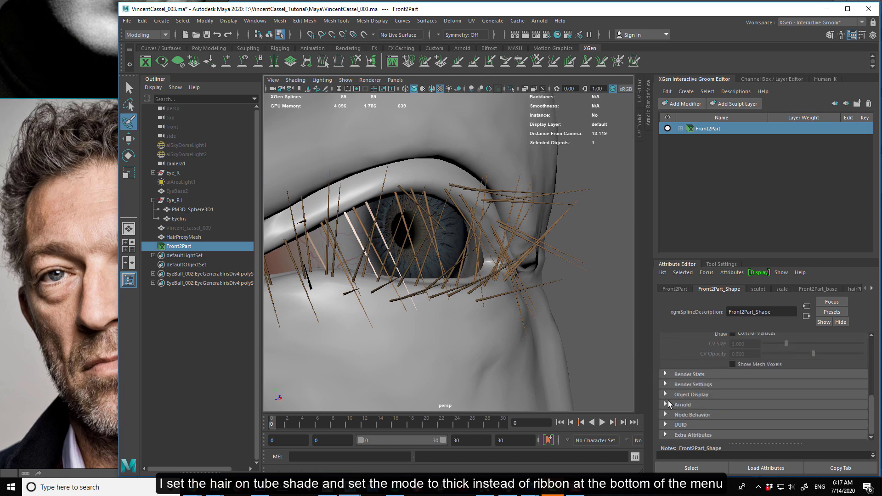
scroll(698, 391, down, 5)
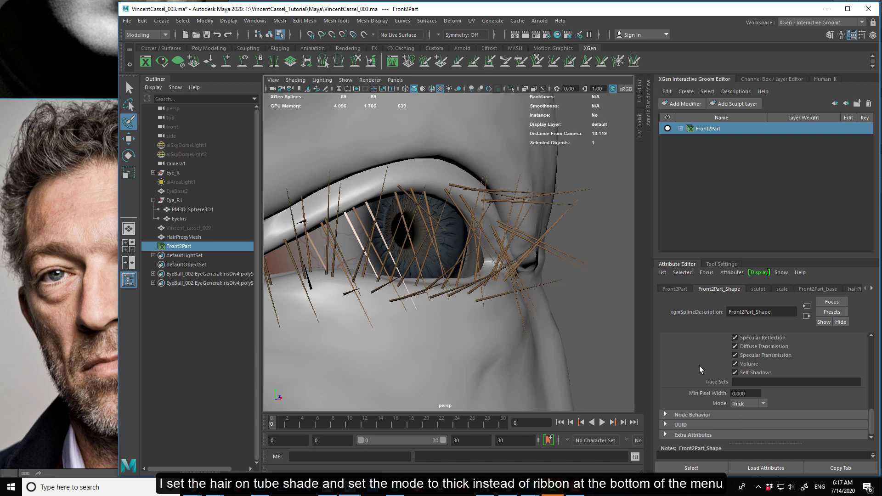
scroll(699, 366, up, 15)
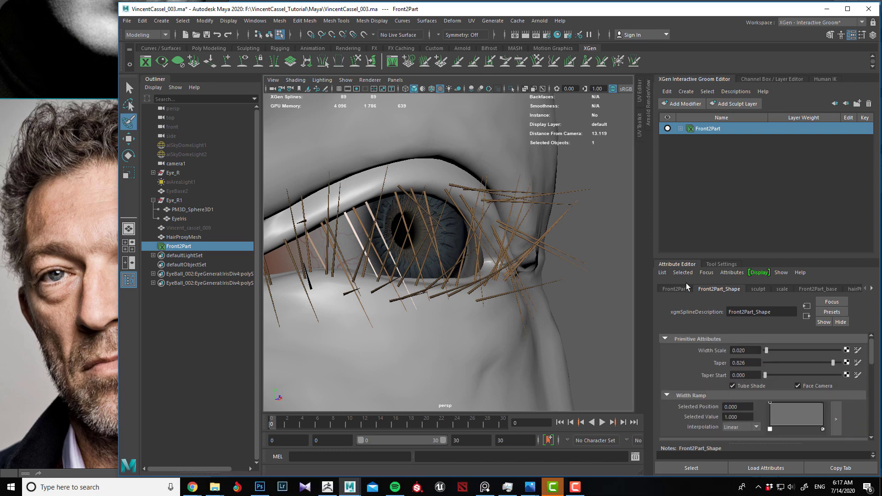
mouse_move(503, 321)
alt+mouse_down()
mouse_move(449, 282)
mouse_move(479, 280)
mouse_move(495, 290)
mouse_move(483, 293)
alt+mouse_up()
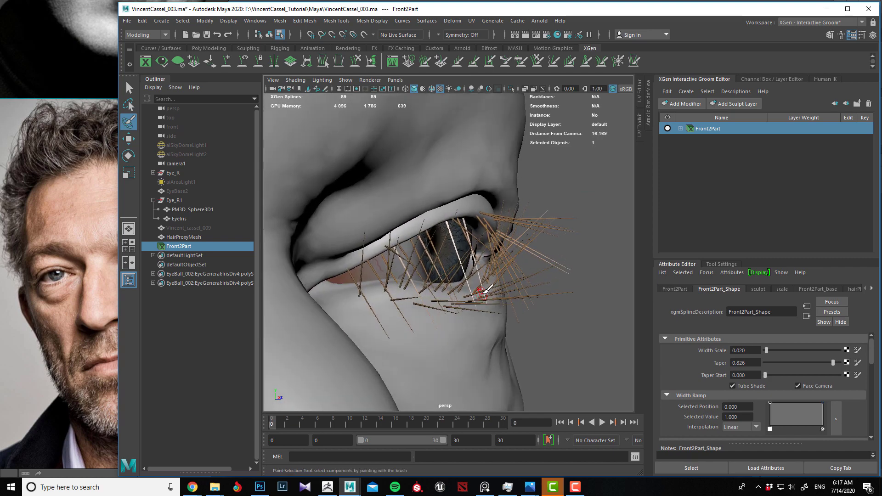
Switch to the reference photo board and examine the eyelashes in the black-and-white portrait and the colour side-view portrait
click(92, 282)
scroll(69, 260, down, 4)
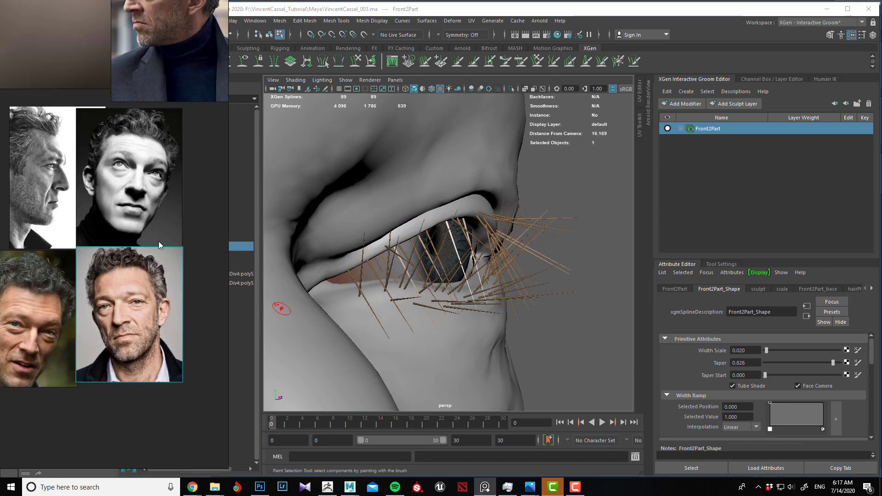
scroll(161, 225, up, 2)
scroll(162, 211, up, 5)
scroll(94, 144, up, 4)
scroll(110, 164, down, 4)
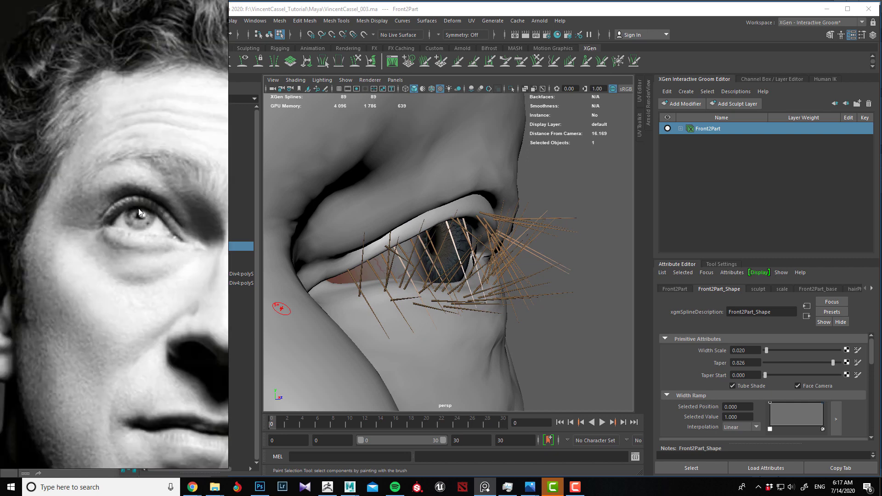
middle_drag(156, 228, 57, 214)
scroll(159, 233, down, 5)
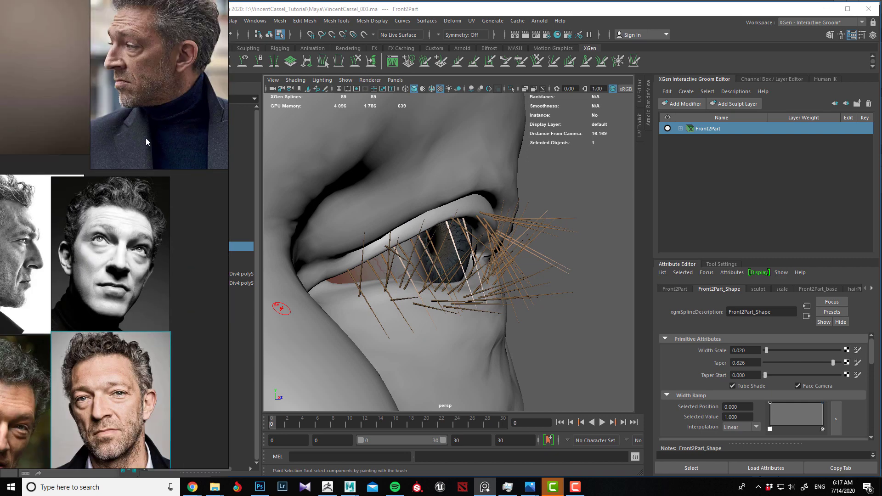
scroll(106, 184, up, 3)
scroll(106, 184, up, 5)
scroll(151, 216, up, 2)
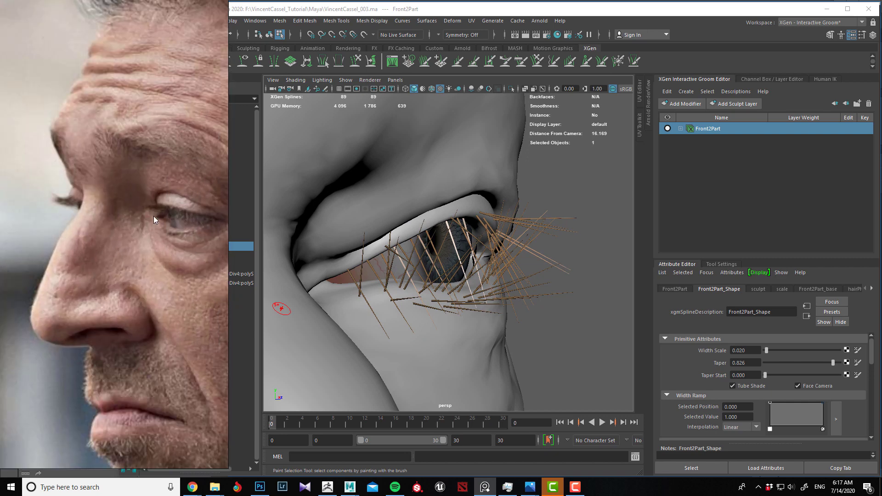
scroll(51, 200, up, 3)
Switch back to Maya, expand the Front2Part description in the groom editor and select its Front2Part_base node
alt+drag(504, 264, 526, 263)
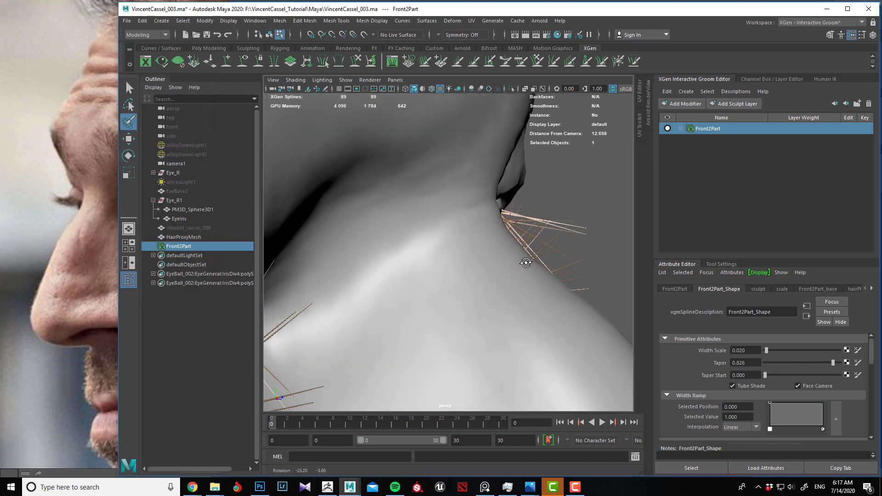
alt+right_drag(517, 261, 402, 285)
alt+drag(401, 285, 418, 267)
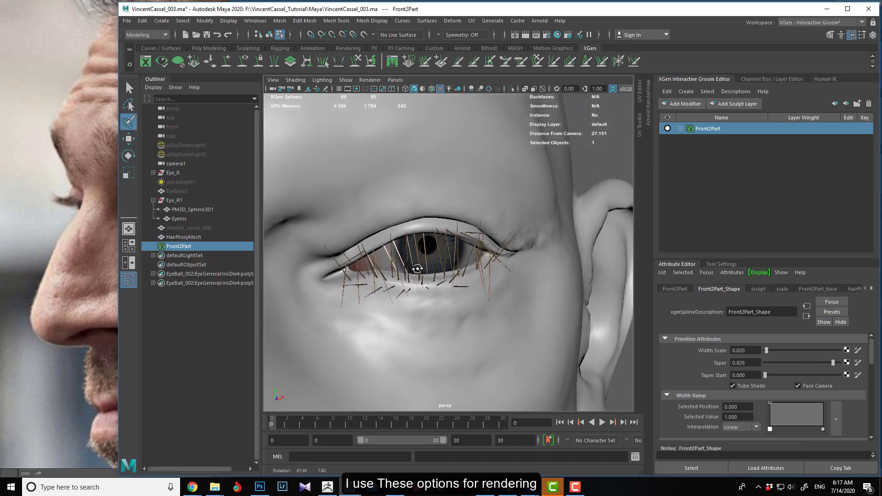
alt+right_drag(398, 263, 441, 279)
alt+drag(441, 279, 456, 273)
alt+right_drag(396, 280, 418, 293)
mouse_move(428, 292)
alt+mouse_down()
mouse_move(452, 281)
mouse_move(473, 294)
mouse_move(428, 295)
alt+mouse_up()
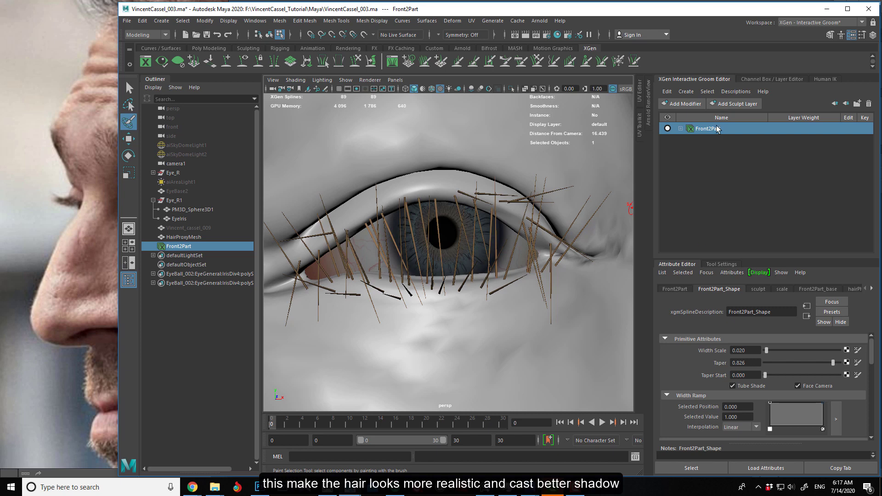
click(681, 129)
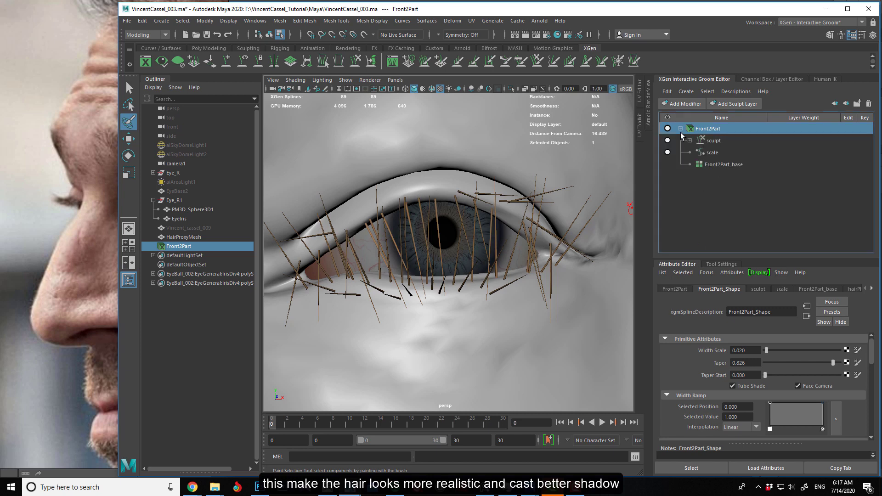
click(712, 141)
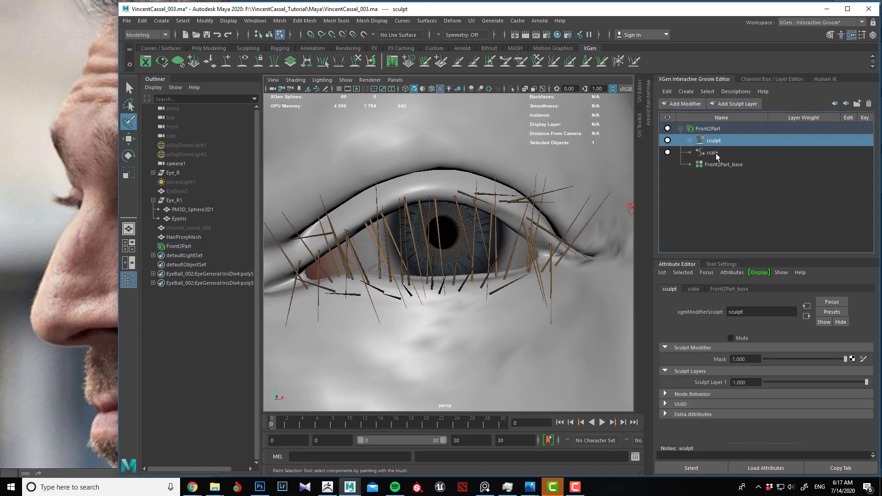
click(706, 166)
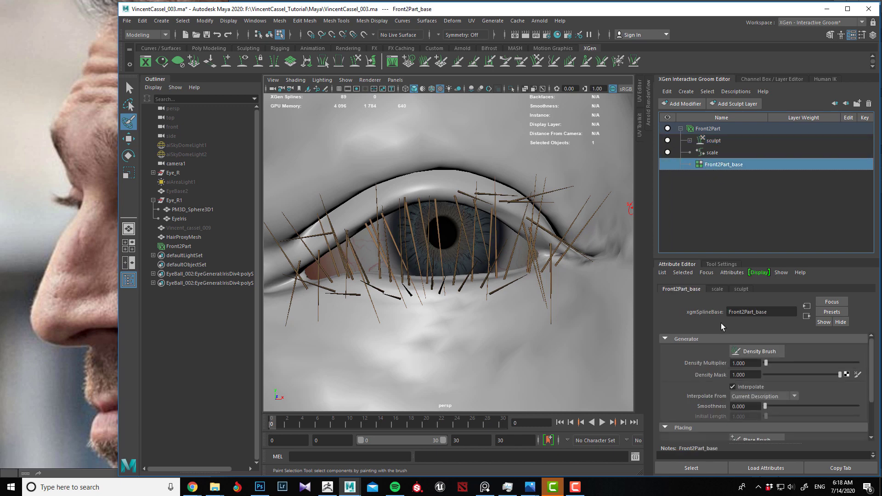
Try density multipliers of 1.5, 2 and 4 on Front2Part_base, checking the eyelashes around the eye after each
click(738, 363)
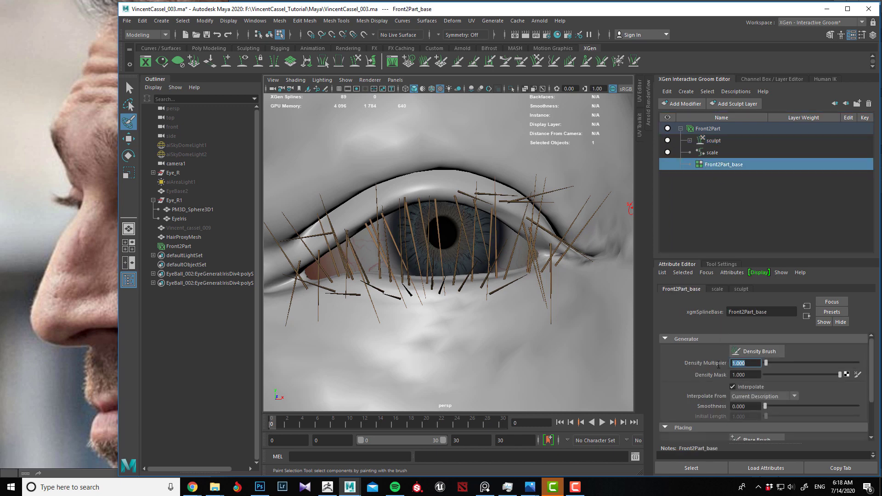
text(1.5)
key(Return)
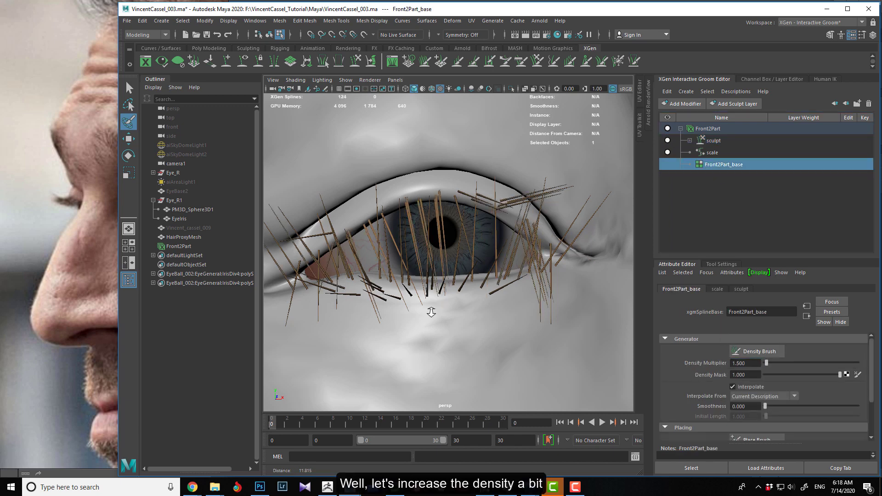
alt+drag(431, 309, 404, 305)
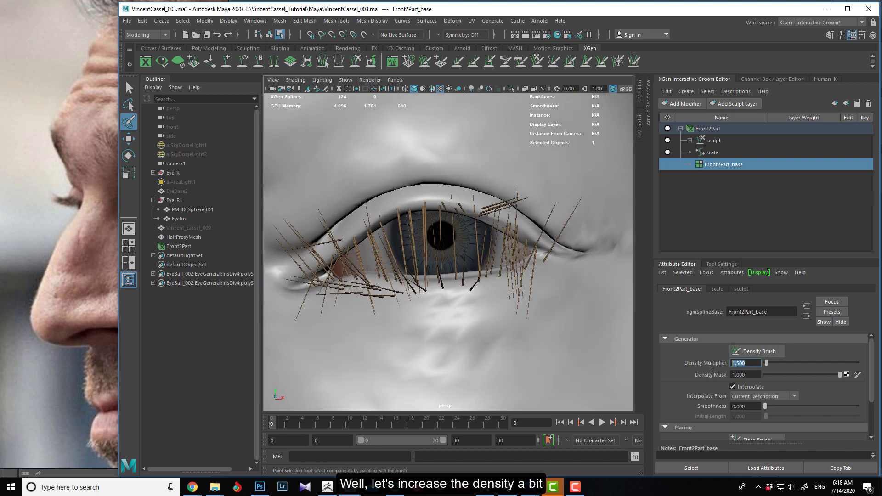
key(Return)
alt+drag(490, 286, 480, 327)
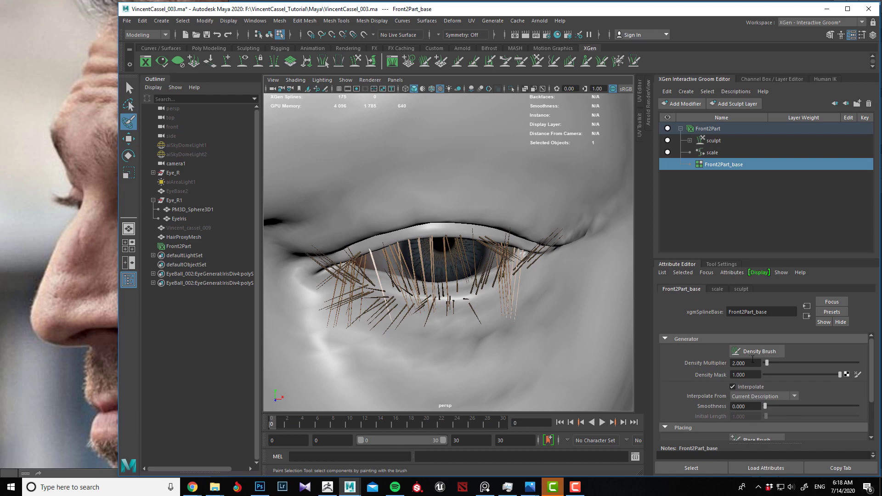
text(4)
key(Return)
alt+drag(432, 257, 407, 244)
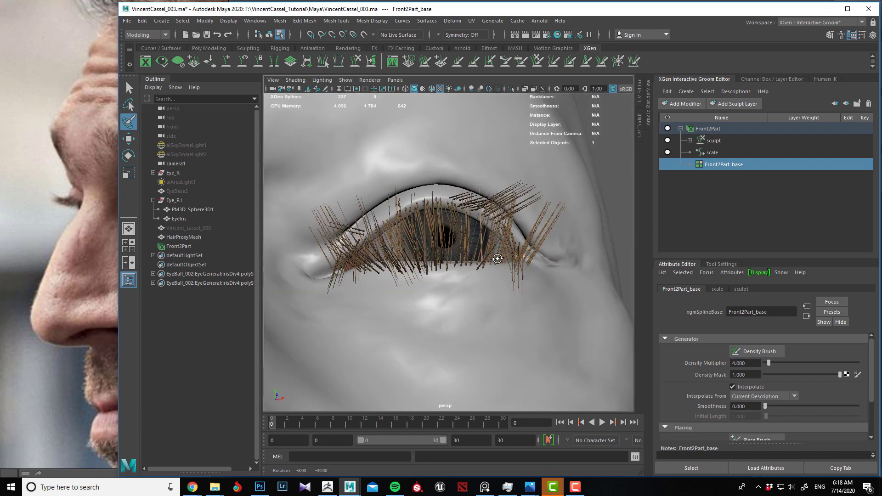
Set the density multiplier of Front2Part_base to 3.5 and check the eyelashes
text(3)
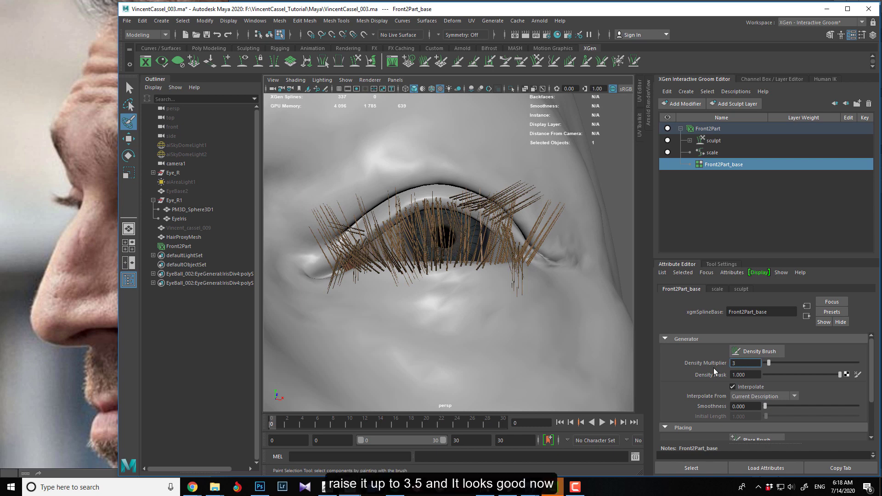
text(2..5)
key(Return)
alt+drag(376, 275, 346, 296)
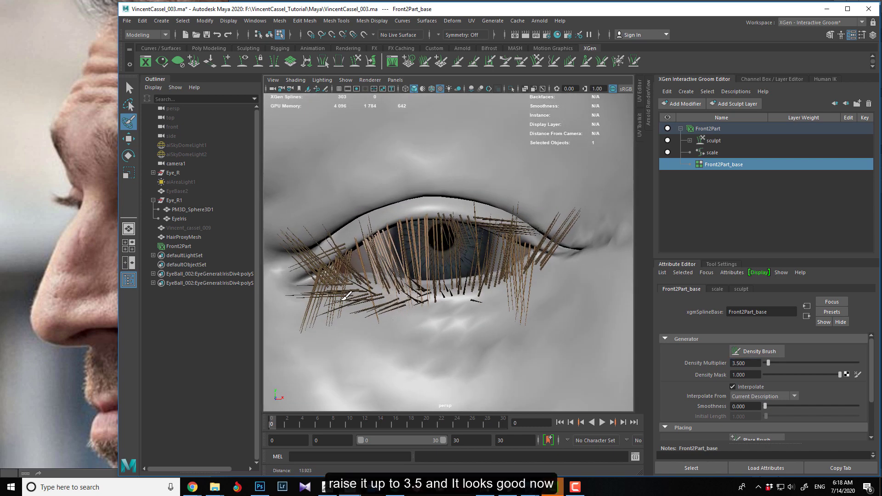
Add a guide modifier above the sculpt modifier of Front2Part and create its input guide
click(713, 139)
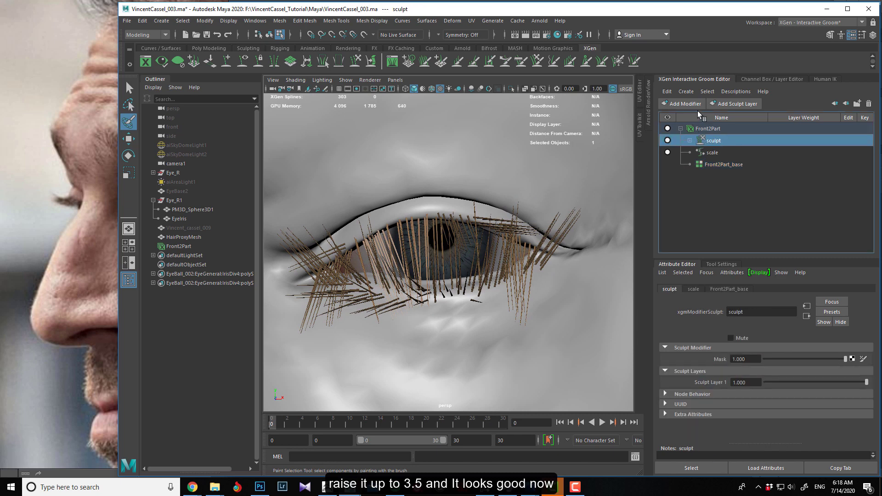
click(687, 105)
click(678, 160)
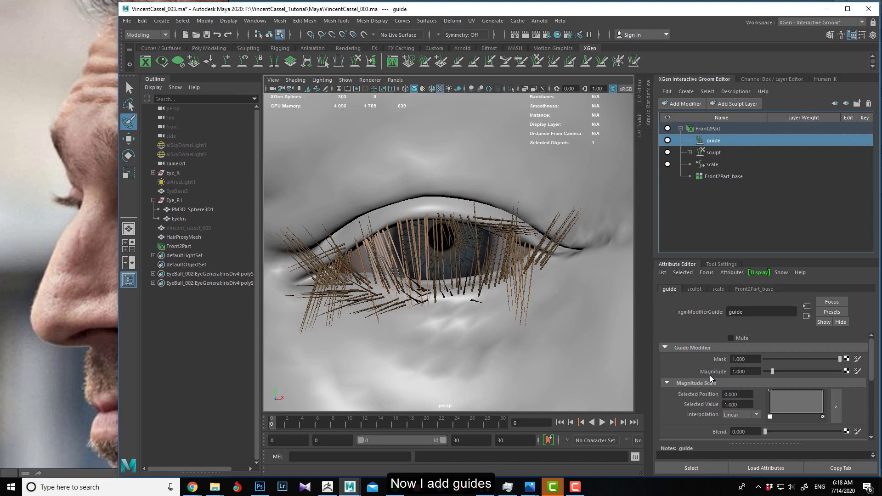
scroll(693, 368, down, 2)
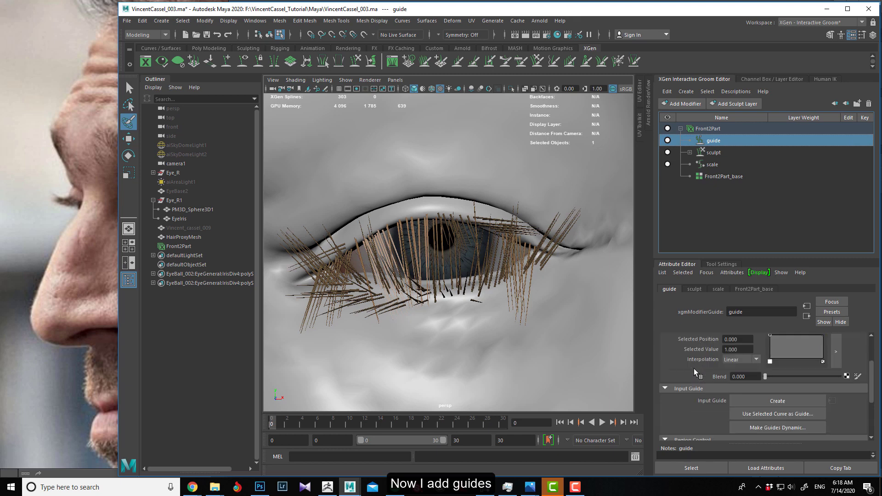
click(792, 401)
scroll(421, 260, down, 3)
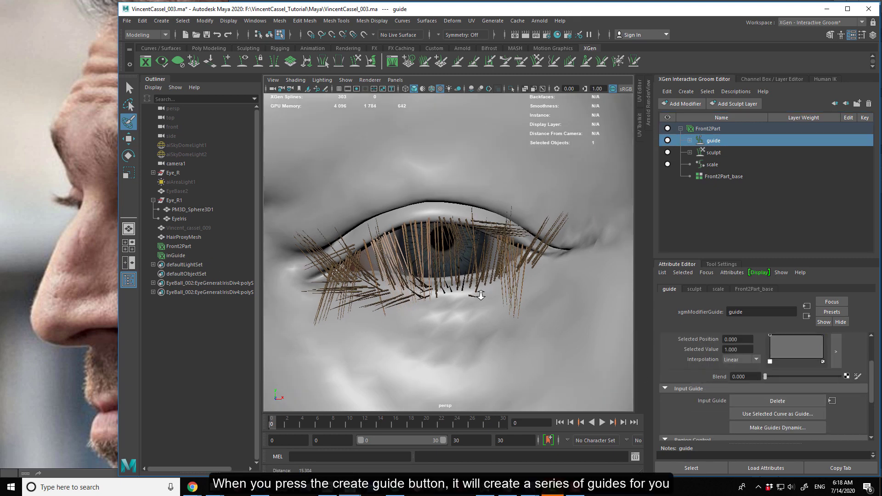
alt+middle_drag(420, 260, 584, 264)
alt+drag(465, 266, 514, 257)
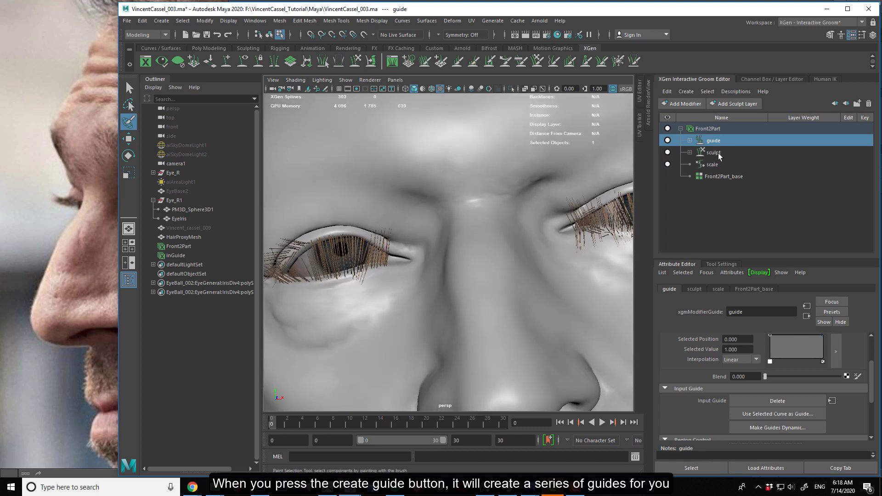
Expand the guide modifier down to inGuide's sculpt1 and select its Sculpt Layer 1
click(689, 141)
click(722, 152)
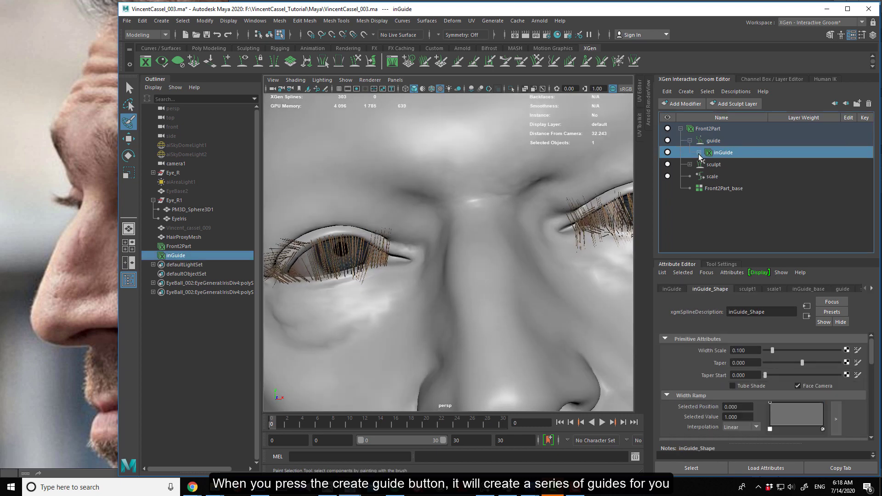
click(698, 154)
click(732, 165)
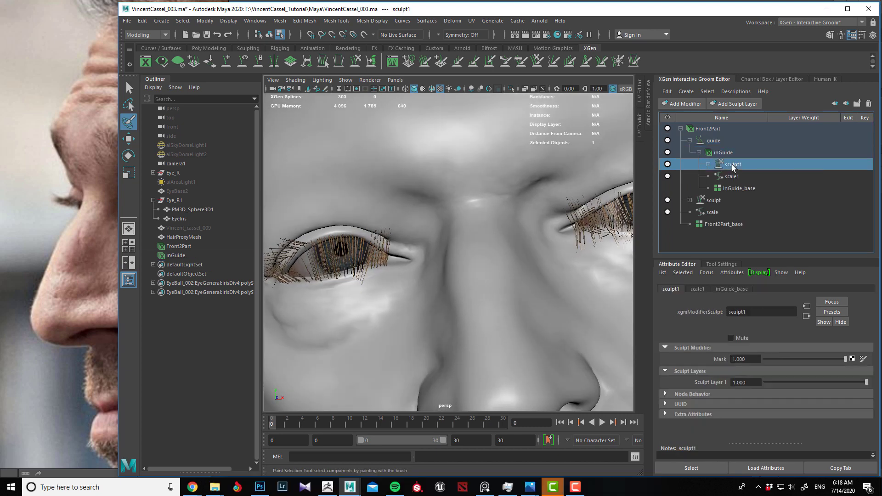
click(707, 164)
click(758, 177)
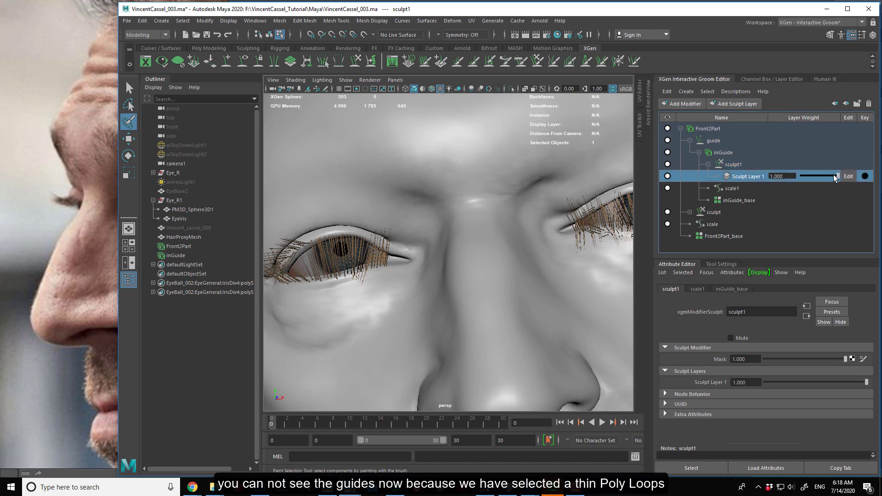
Activate the Place brush and place one guide at the roots of the lower eyelid's lashes, below the iris
alt+middle_drag(564, 254, 429, 263)
alt+right_drag(429, 263, 467, 267)
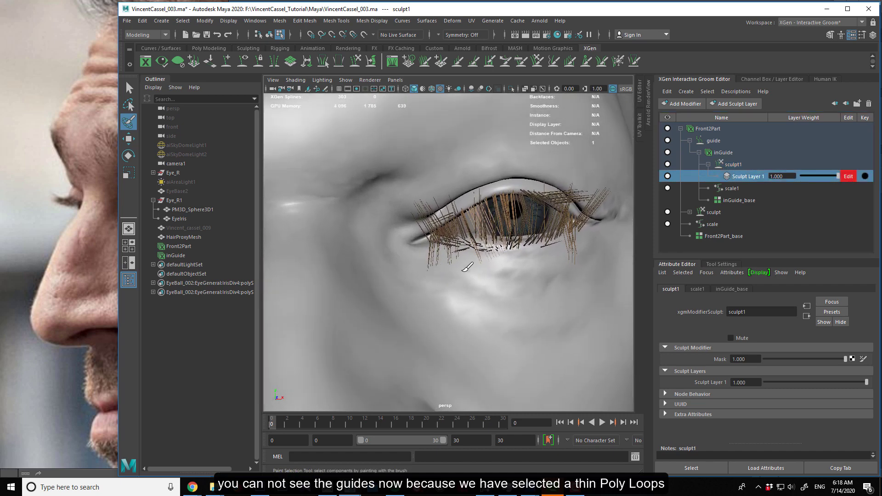
click(440, 62)
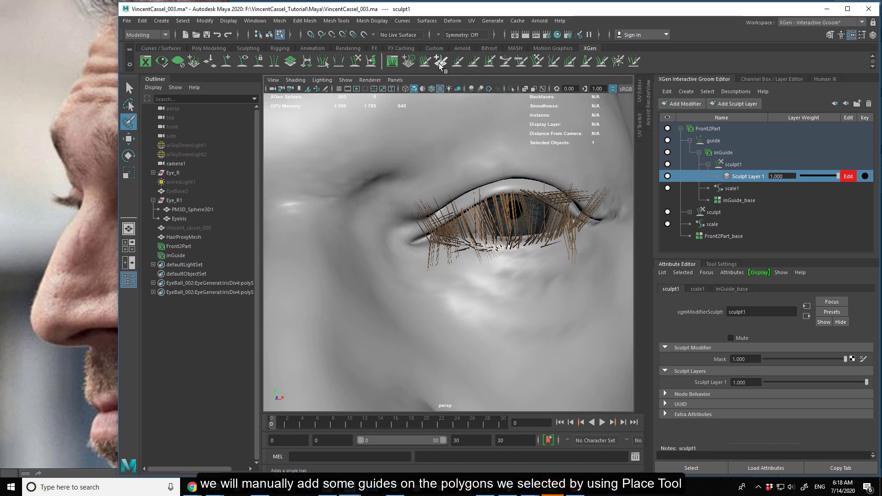
scroll(484, 285, up, 6)
alt+middle_drag(484, 285, 475, 286)
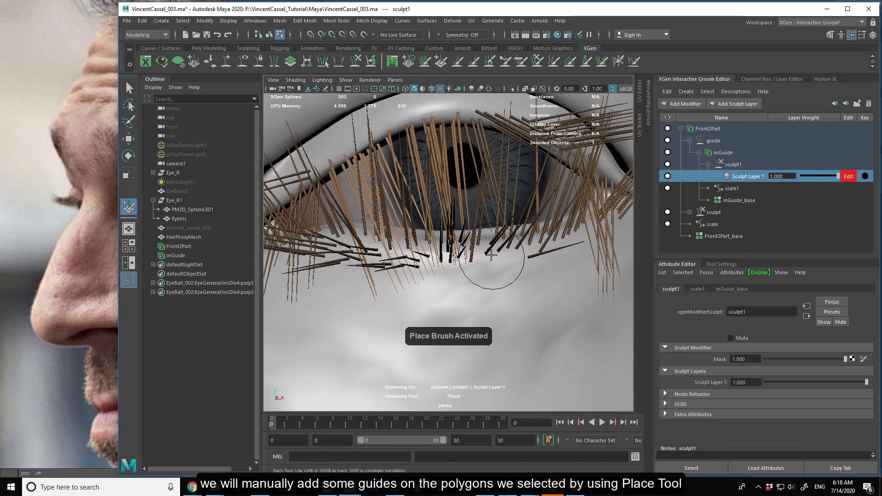
click(497, 251)
alt+drag(469, 270, 512, 266)
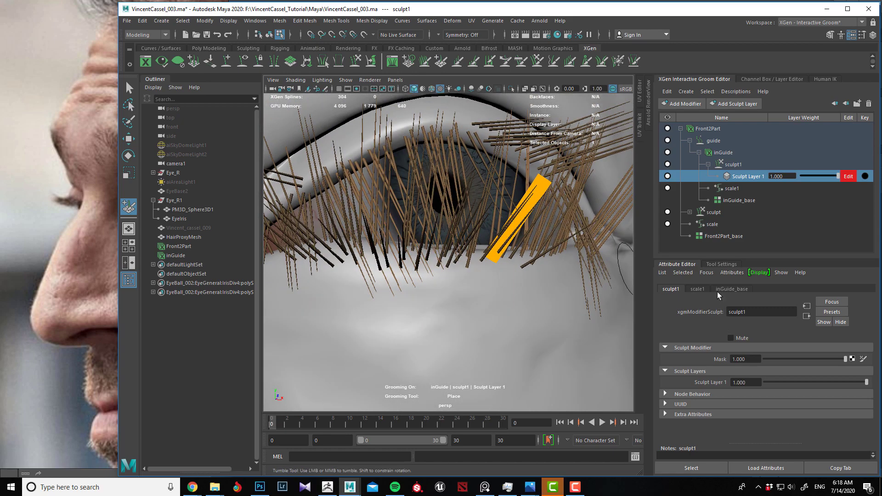
Select the inGuide description, try a width scale of 0.2 and settle on 0.02
click(732, 153)
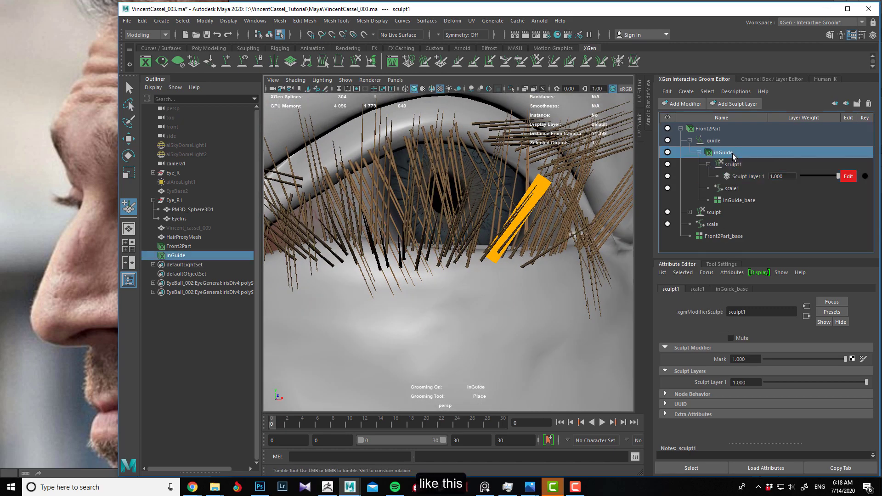
click(746, 351)
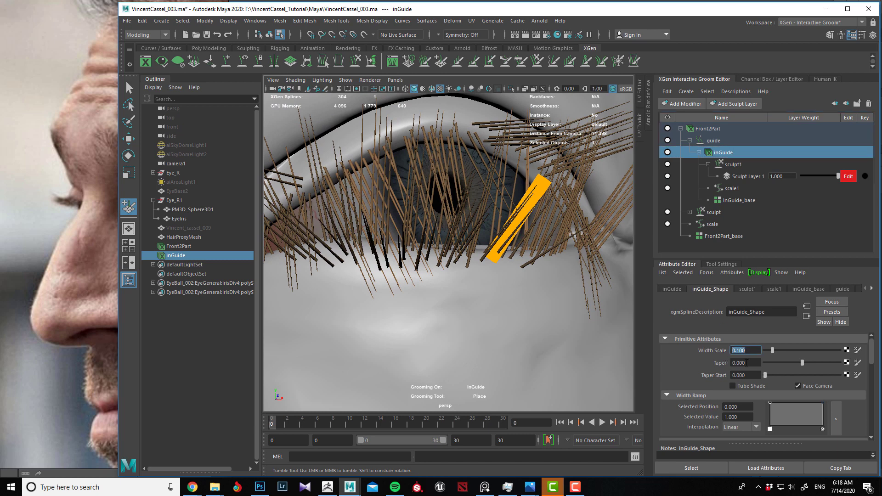
text(.2)
key(Return)
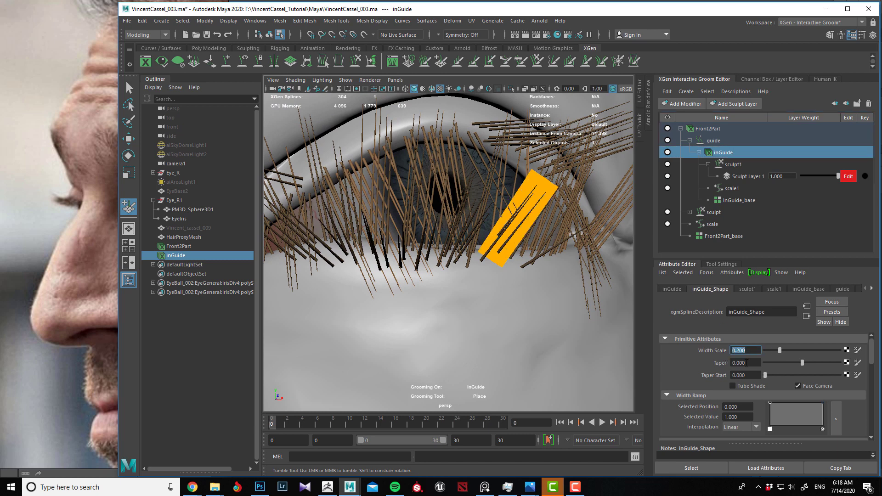
text(.02)
key(Return)
alt+right_drag(520, 297, 453, 278)
alt+middle_drag(454, 278, 458, 283)
On inGuide's Sculpt Layer 1, place four more guides along the lower lash roots of the character's left eye, reaching both corners
click(747, 177)
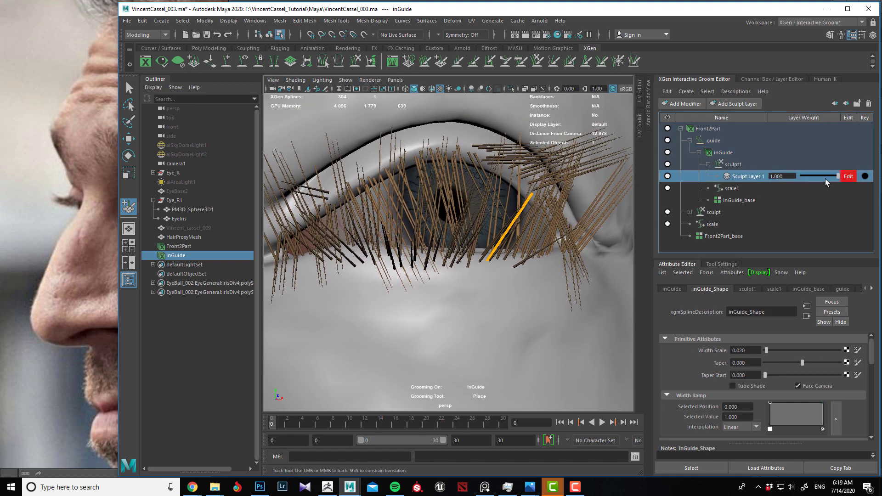
click(410, 257)
alt+middle_drag(410, 258, 446, 297)
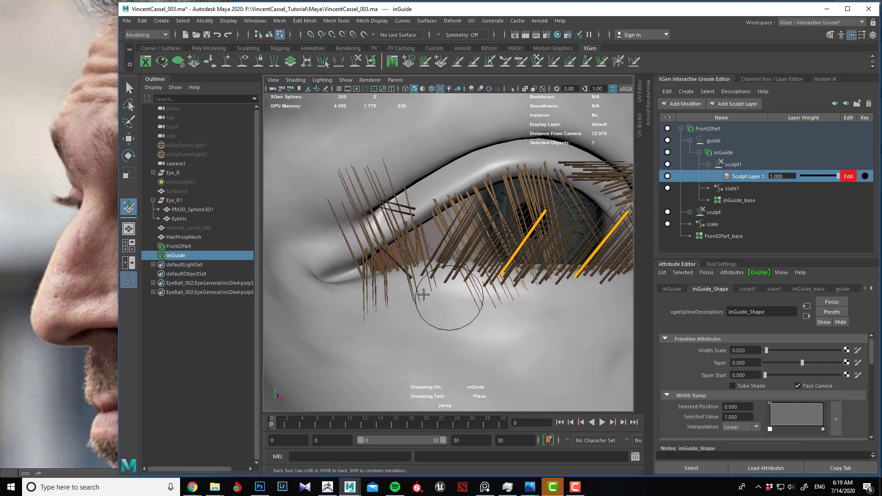
click(400, 279)
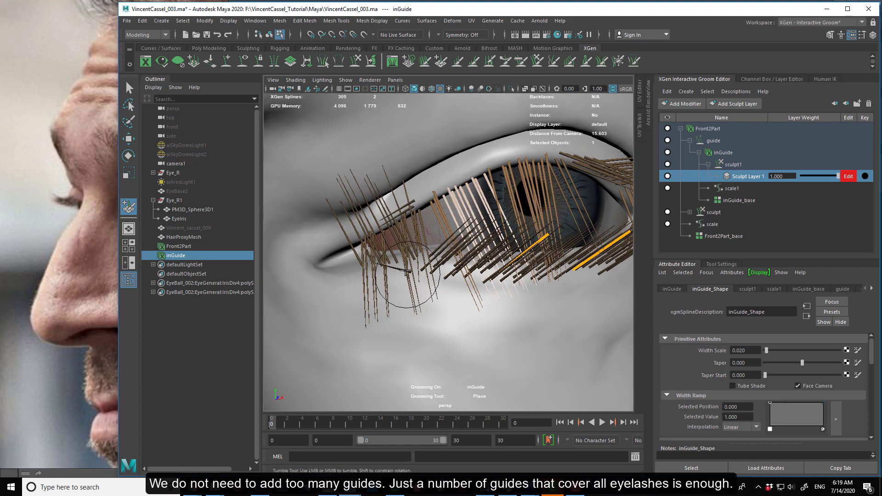
alt+middle_drag(400, 279, 478, 303)
alt+drag(478, 303, 480, 241)
click(472, 237)
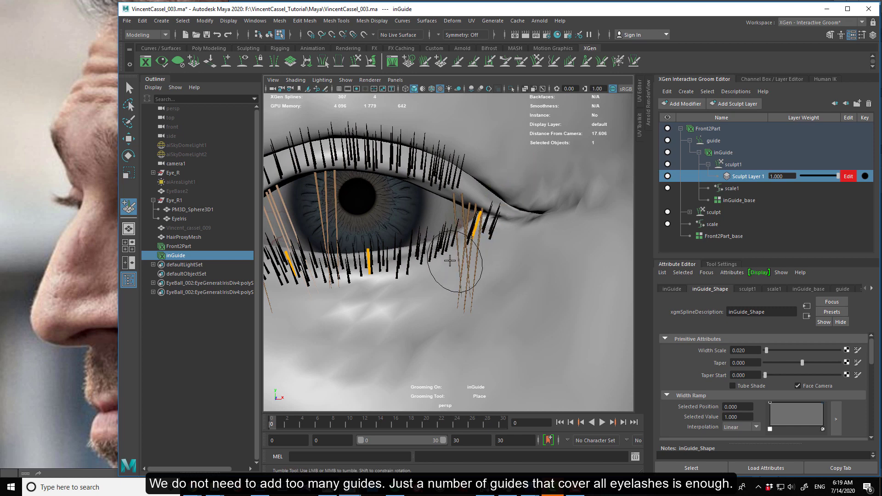
alt+middle_drag(445, 264, 455, 303)
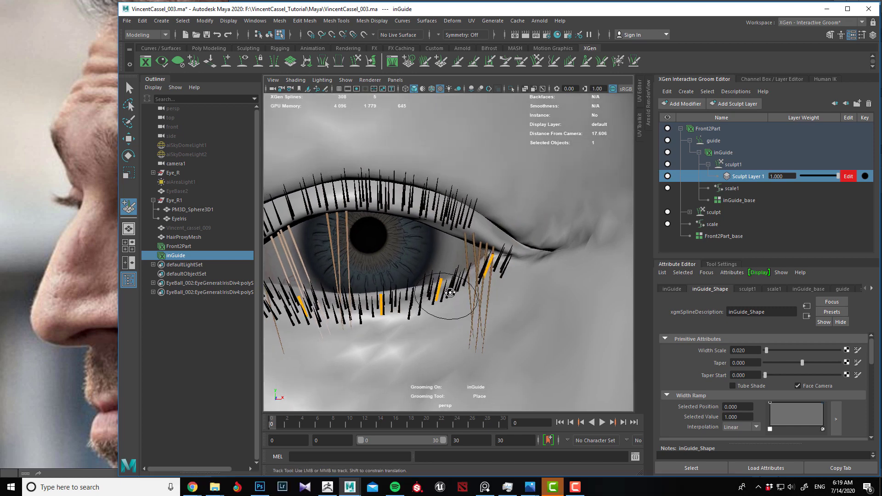
alt+drag(455, 303, 492, 275)
alt+middle_drag(432, 232, 633, 220)
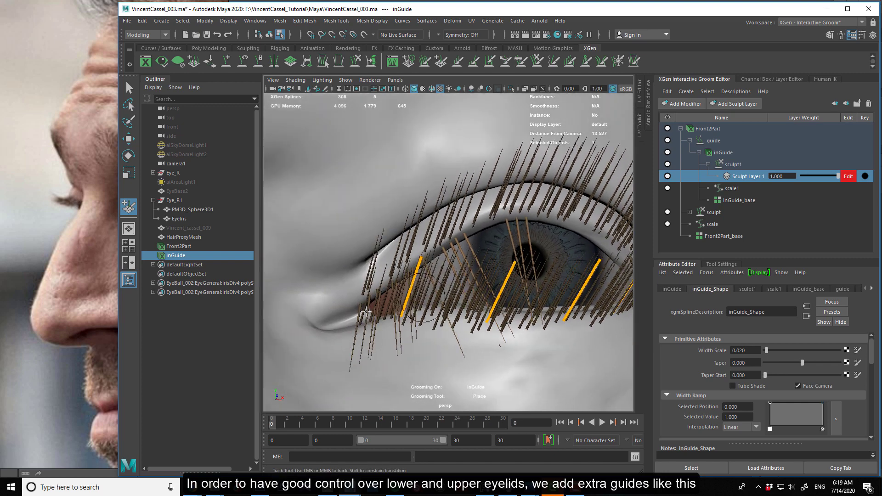
Place five guides spaced along the lower lash roots of the character's right eye, from corner to corner
alt+middle_drag(322, 290, 516, 226)
scroll(442, 248, down, 5)
alt+drag(443, 226, 419, 305)
alt+right_drag(419, 305, 502, 332)
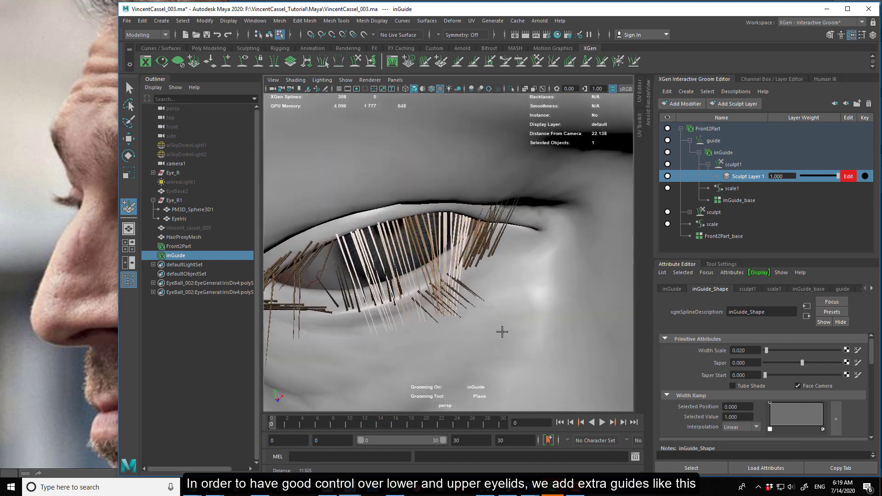
click(487, 252)
alt+drag(450, 309, 458, 286)
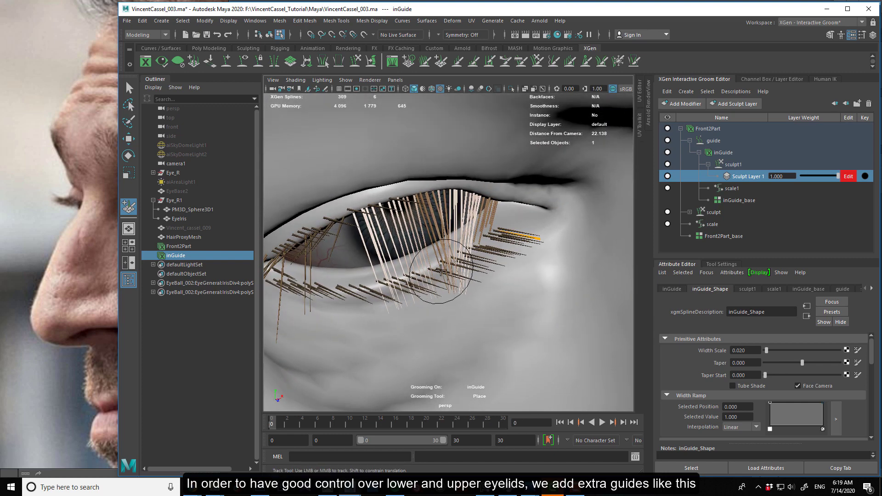
click(443, 269)
alt+middle_drag(391, 325, 461, 278)
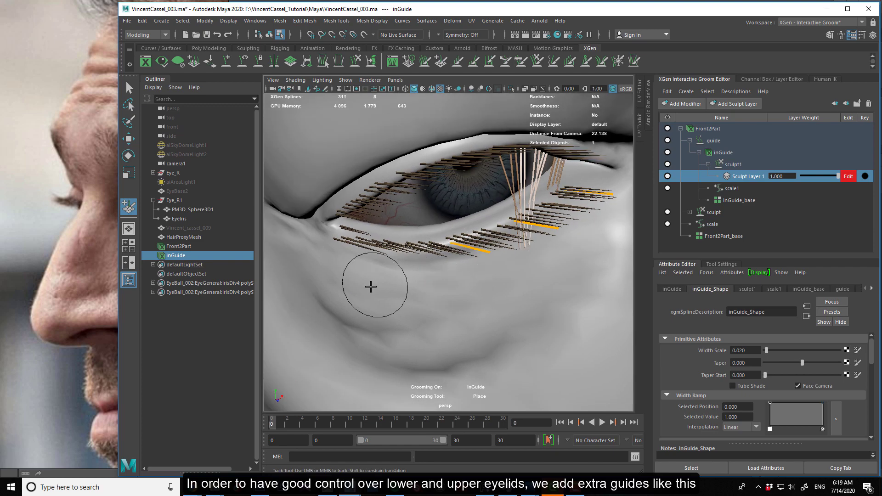
alt+middle_drag(370, 286, 396, 265)
click(367, 241)
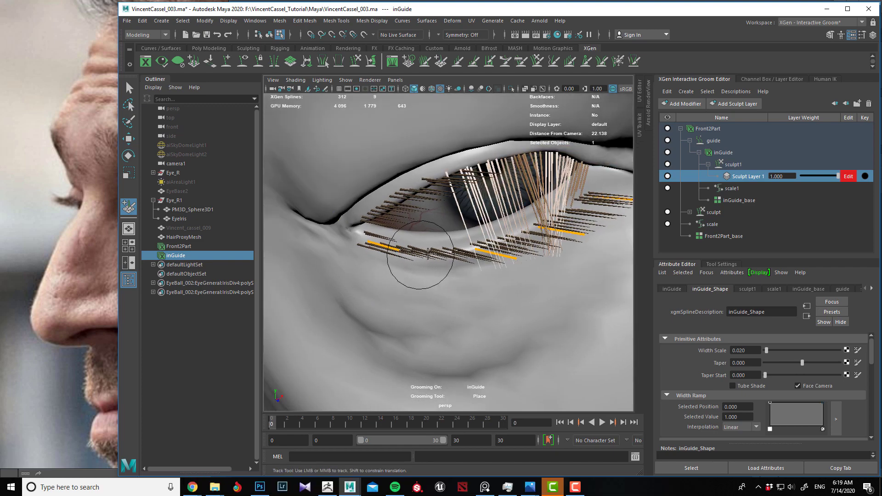
click(432, 252)
Place six guides spaced evenly along the upper lash roots of the character's right eye
alt+drag(432, 305, 401, 251)
alt+middle_drag(401, 251, 384, 261)
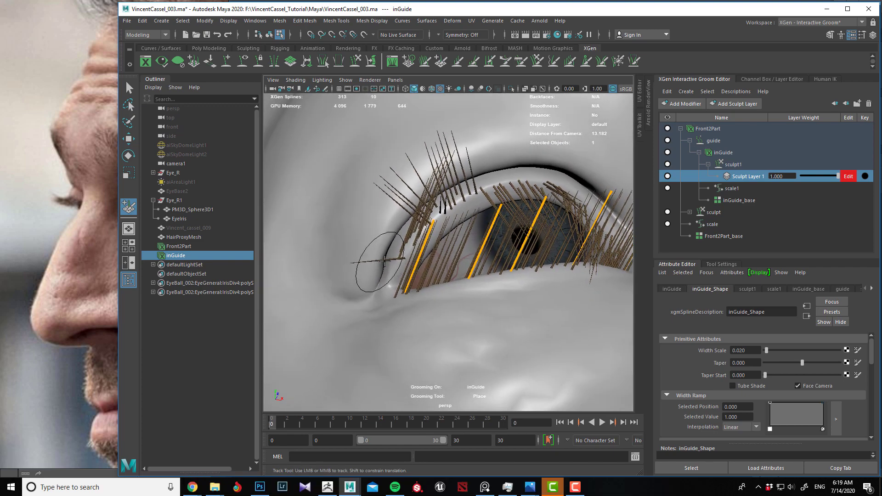
click(415, 235)
alt+middle_drag(448, 207, 443, 251)
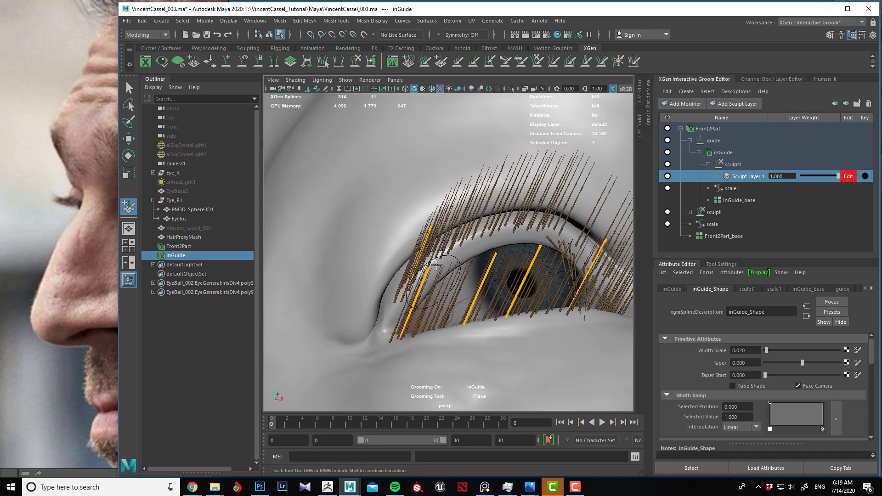
click(491, 229)
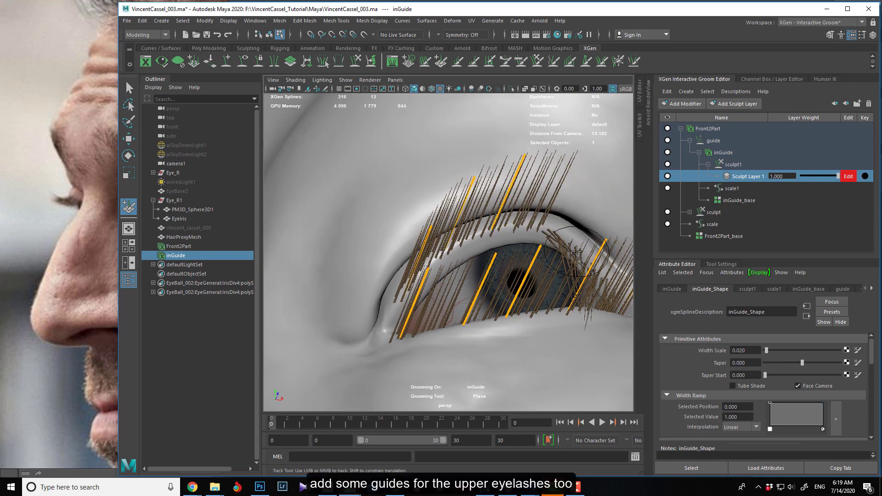
alt+middle_drag(576, 255, 522, 270)
click(488, 239)
alt+drag(519, 275, 538, 255)
click(553, 241)
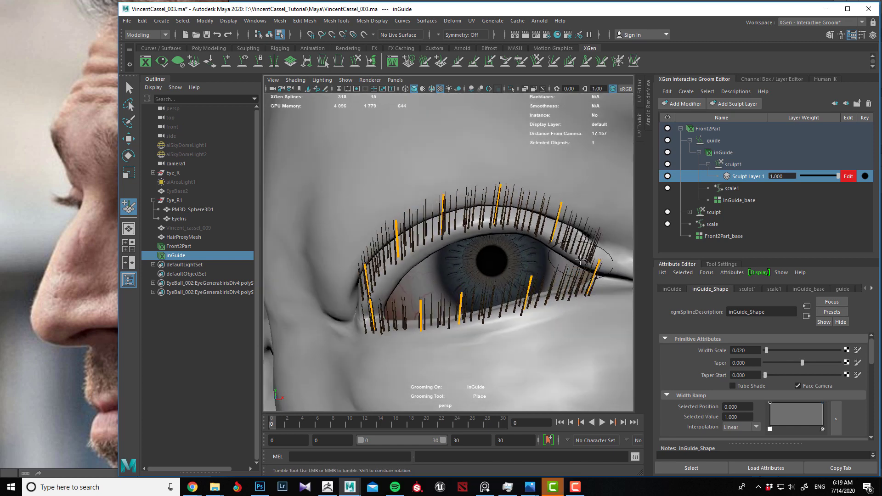
Place seven guides spaced evenly along the upper lash roots of the character's left eye, from inner to outer corner
alt+drag(581, 285, 576, 286)
alt+middle_drag(576, 286, 381, 342)
alt+right_drag(450, 340, 386, 321)
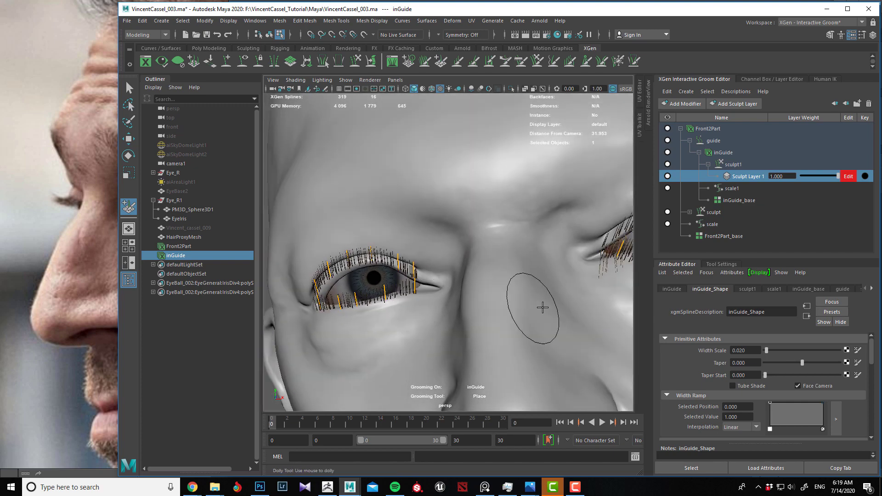
alt+middle_drag(543, 305, 343, 285)
alt+right_drag(340, 282, 380, 291)
alt+middle_drag(379, 291, 404, 296)
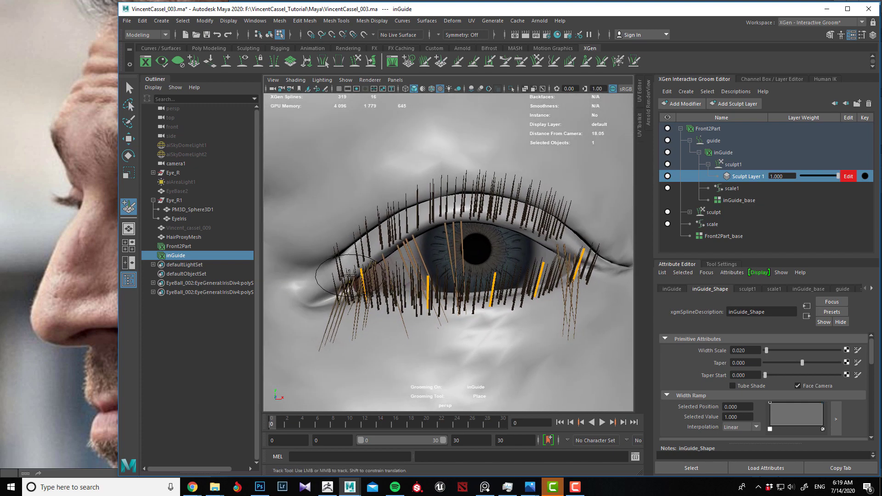
click(348, 274)
click(381, 252)
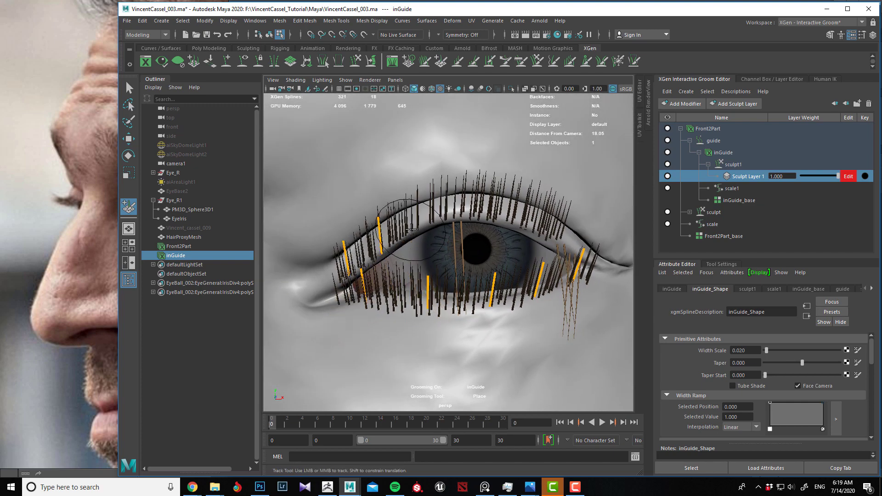
click(416, 228)
click(454, 209)
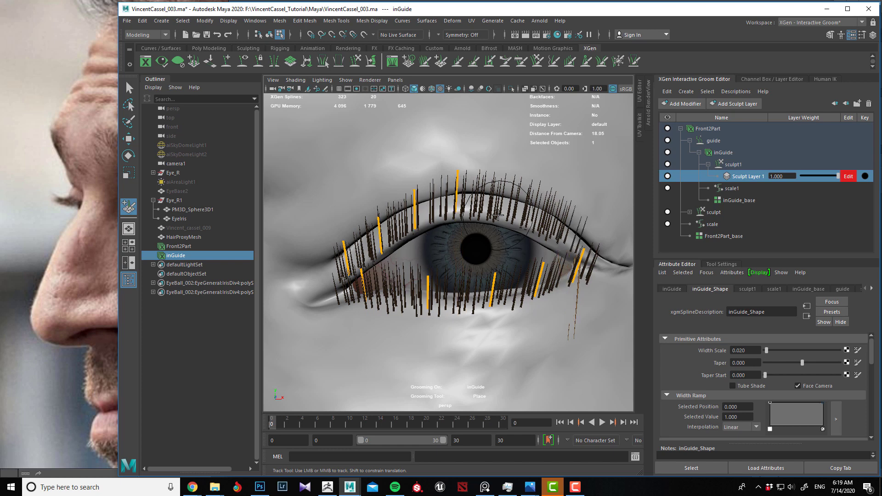
click(500, 212)
click(538, 228)
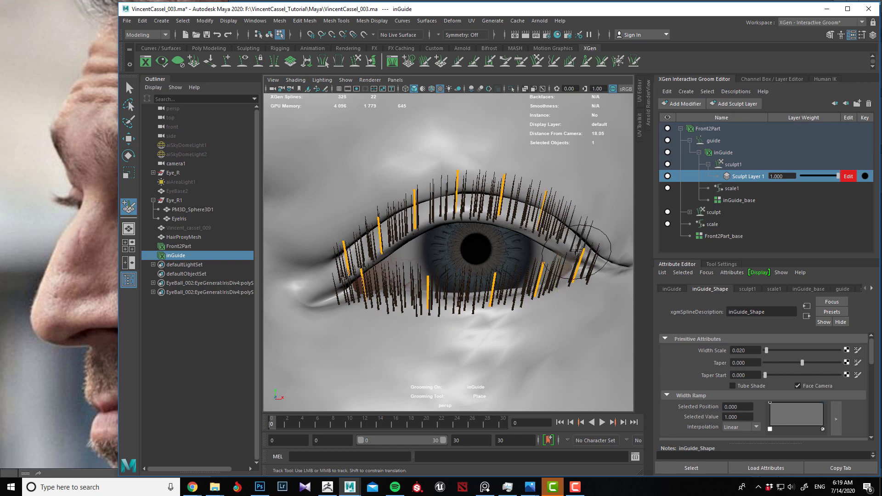
alt+drag(577, 251, 574, 268)
click(575, 256)
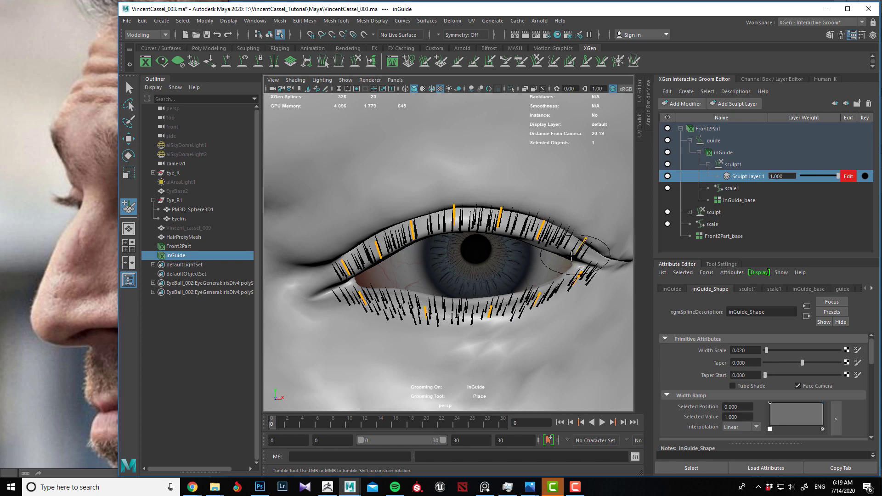
Activate the Freeze brush and freeze the upper eyelash guides of both eyes to protect them from brush strokes
alt+drag(515, 279, 533, 255)
alt+right_drag(533, 256, 379, 234)
alt+drag(380, 234, 360, 244)
alt+middle_drag(391, 242, 412, 244)
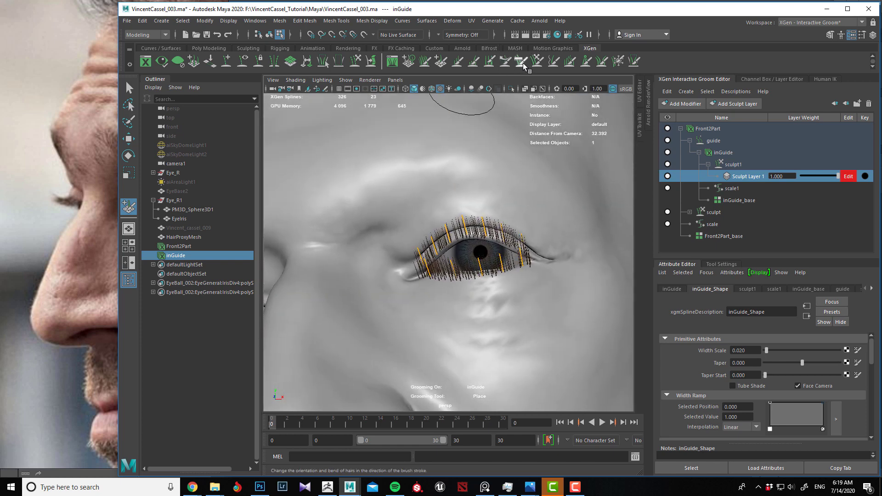
click(618, 61)
mouse_move(403, 211)
alt+mouse_down()
mouse_move(473, 220)
mouse_move(449, 236)
mouse_move(405, 211)
mouse_move(305, 183)
alt+mouse_up()
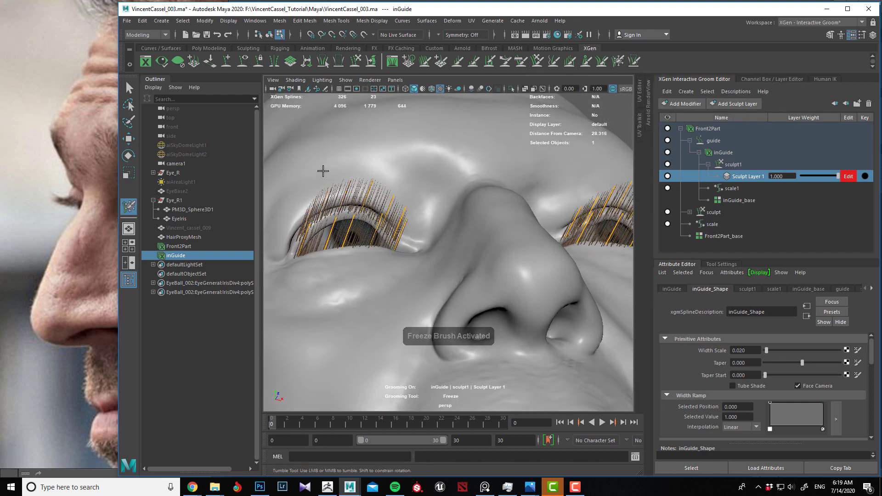
alt+middle_drag(539, 177, 613, 209)
alt+right_drag(427, 225, 480, 235)
alt+right_drag(530, 158, 418, 159)
alt+middle_drag(505, 190, 277, 227)
alt+drag(277, 227, 453, 239)
alt+right_drag(363, 248, 412, 260)
alt+middle_drag(412, 260, 362, 276)
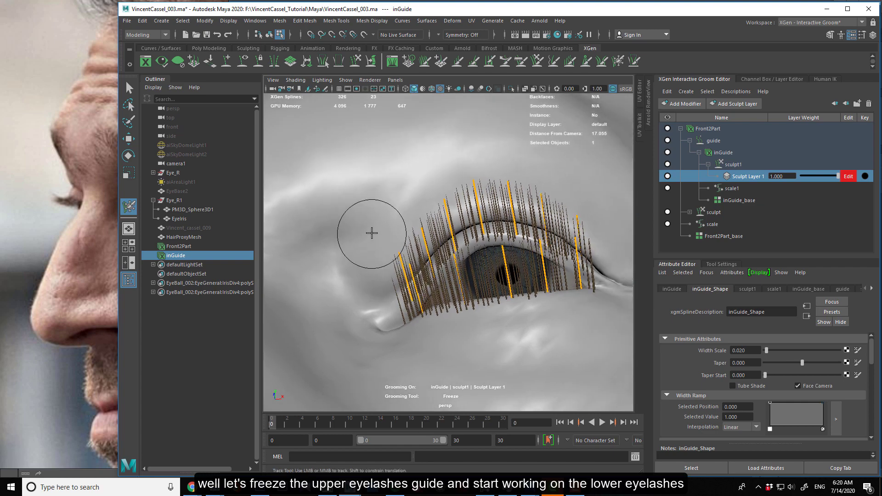
alt+drag(570, 193, 447, 250)
alt+right_drag(447, 250, 413, 230)
alt+drag(413, 229, 434, 204)
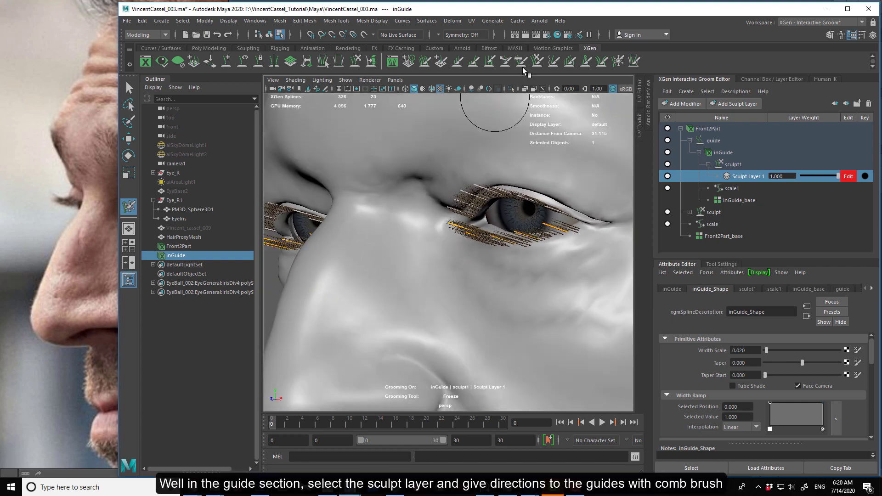
With the Grab brush, pull the lower eyelash guides of both eyes outward and downward away from the eyelids
click(537, 61)
mouse_move(516, 205)
alt+mouse_down()
mouse_move(466, 222)
mouse_move(451, 240)
mouse_move(484, 181)
mouse_move(478, 232)
alt+mouse_up()
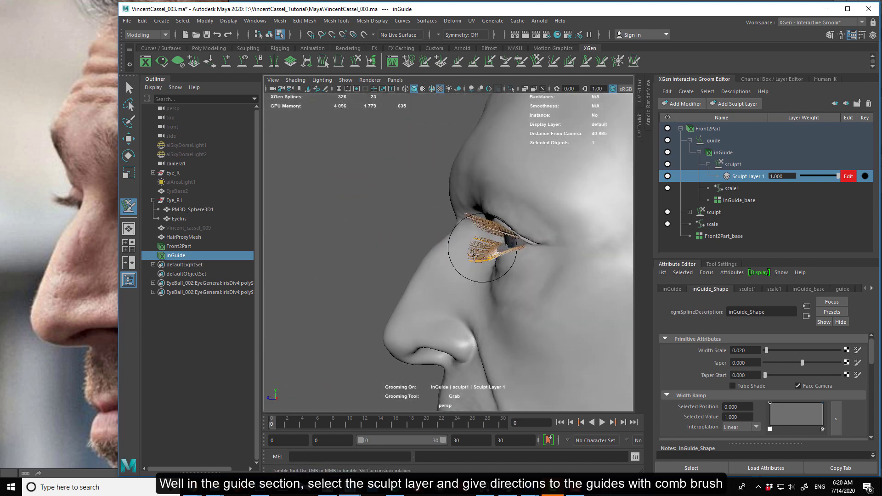
alt+drag(436, 255, 448, 284)
alt+right_drag(448, 291, 466, 304)
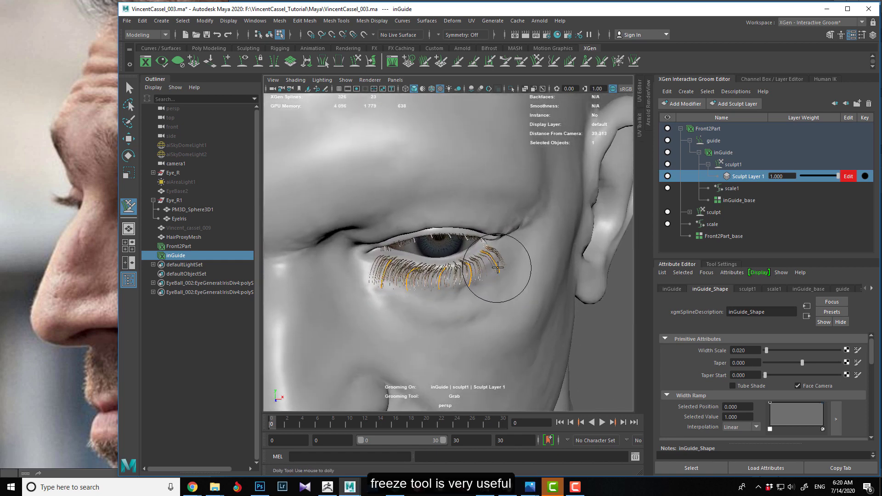
alt+drag(505, 299, 409, 260)
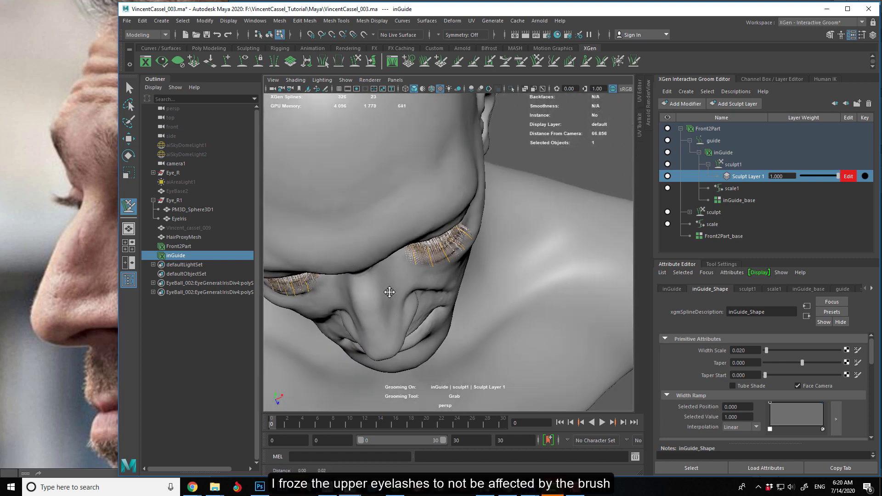
alt+drag(388, 291, 491, 260)
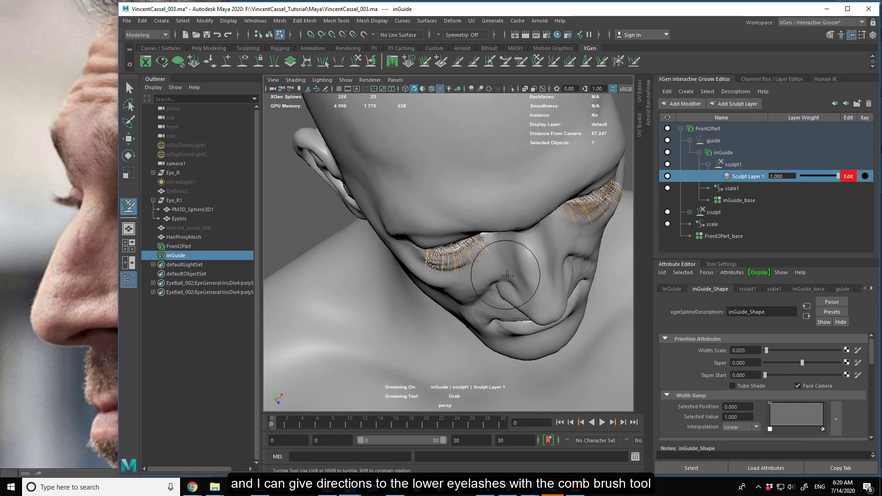
mouse_move(469, 278)
alt+mouse_down()
mouse_move(483, 244)
mouse_move(507, 234)
alt+mouse_up()
alt+right_drag(432, 270, 475, 293)
alt+middle_drag(476, 293, 443, 267)
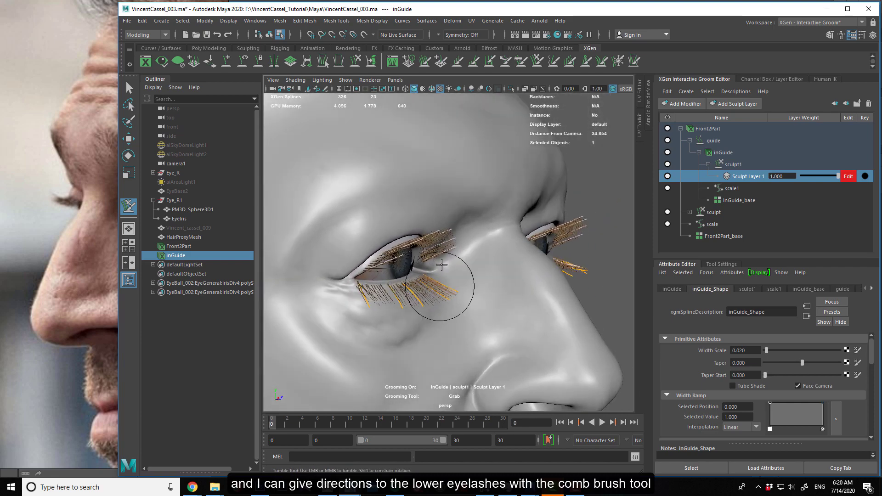
With the Comb brush, direct the lower eyelash guides into a downward curve that fans out toward the eye corners
alt+drag(459, 249, 432, 264)
alt+middle_drag(432, 264, 386, 223)
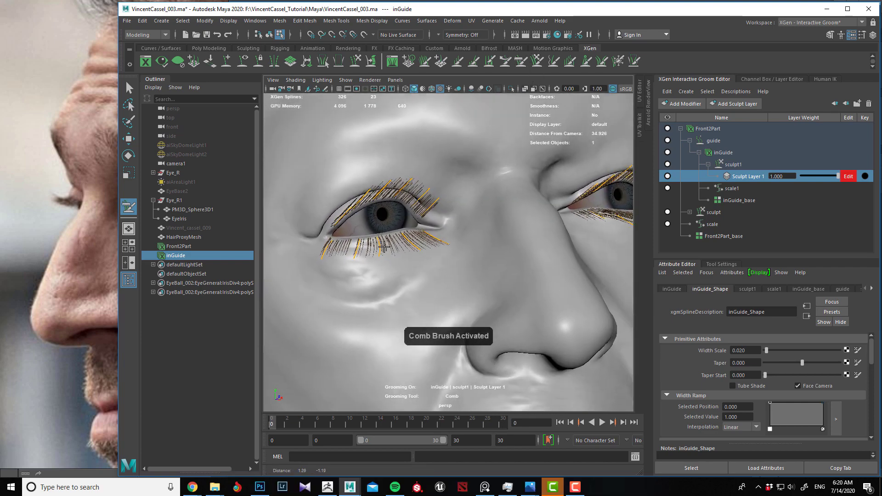
alt+right_drag(386, 223, 397, 264)
mouse_move(398, 263)
alt+mouse_down()
mouse_move(415, 221)
mouse_move(368, 252)
mouse_move(387, 246)
mouse_move(354, 276)
mouse_move(435, 203)
mouse_move(404, 233)
mouse_move(364, 187)
mouse_move(371, 199)
alt+mouse_up()
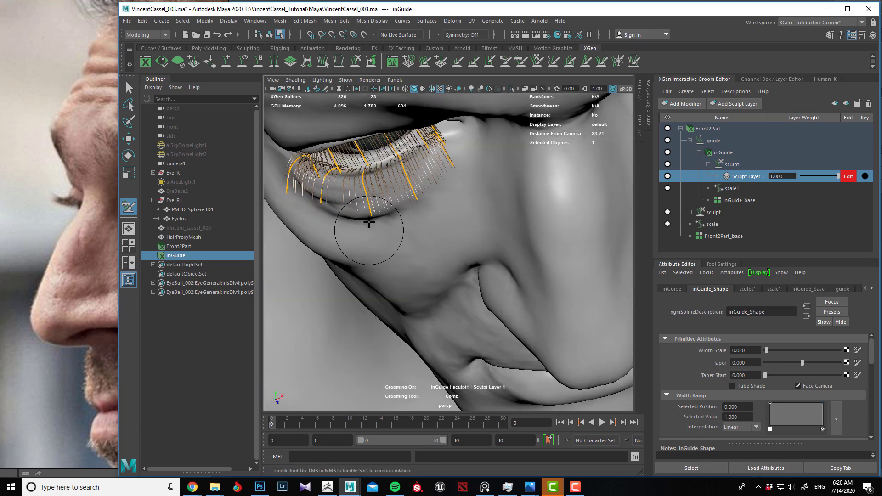
mouse_move(368, 222)
alt+mouse_down()
mouse_move(346, 224)
mouse_move(361, 227)
mouse_move(407, 201)
alt+mouse_up()
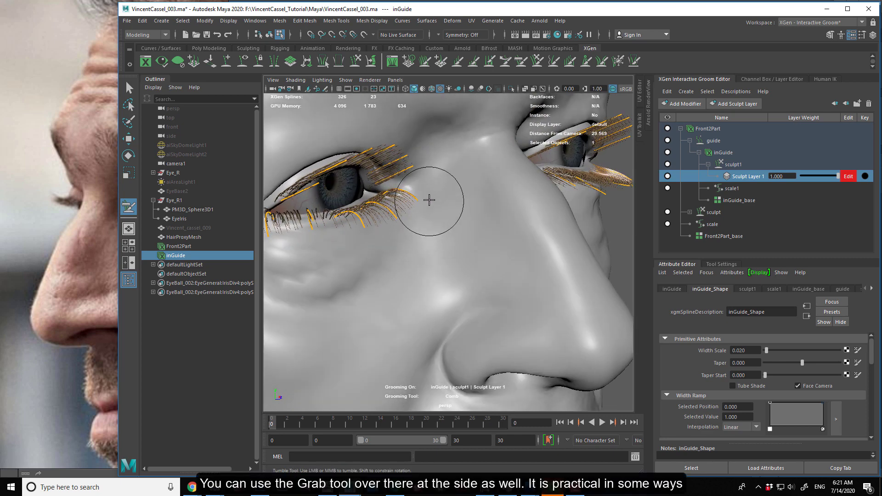
alt+drag(430, 197, 386, 260)
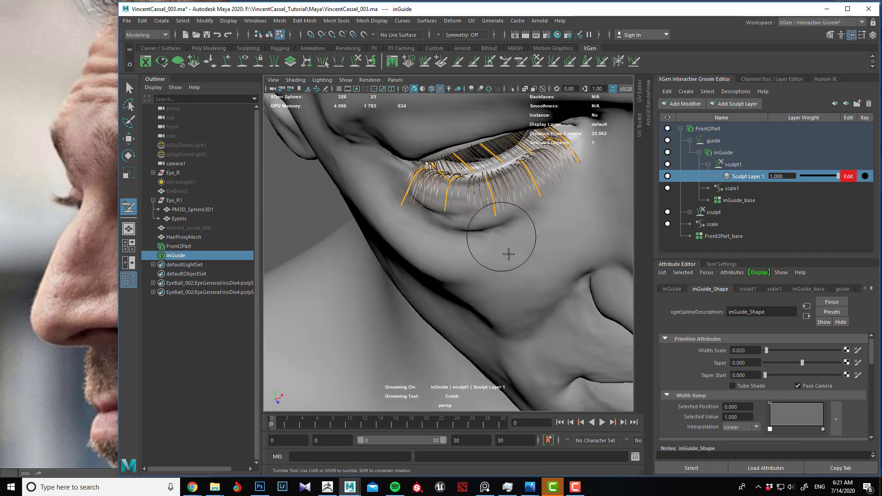
alt+drag(508, 252, 433, 252)
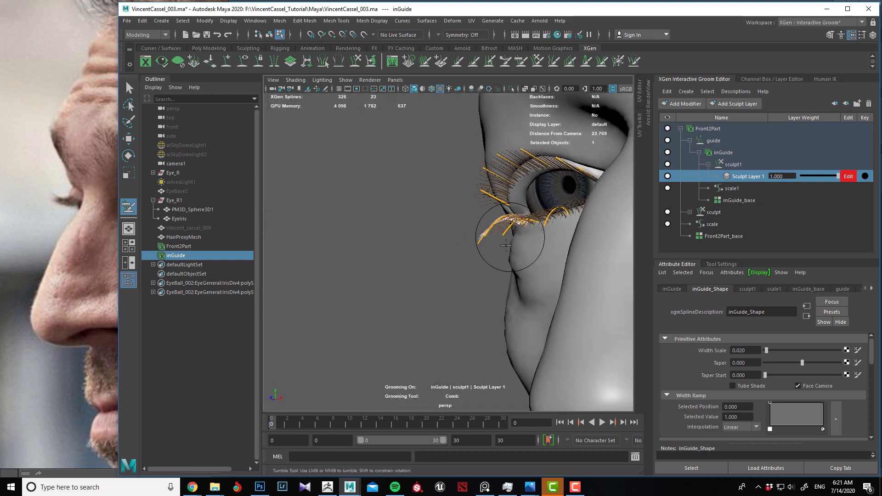
alt+right_drag(502, 246, 443, 255)
alt+drag(443, 256, 474, 266)
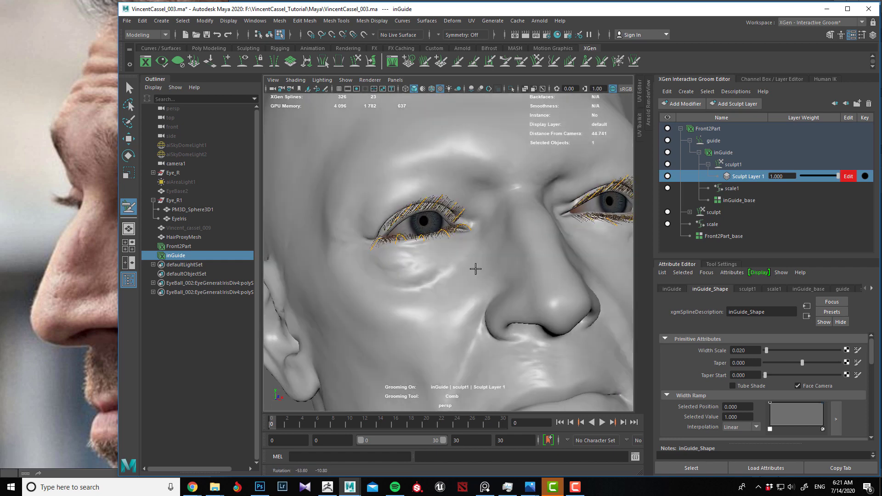
Comb the lower eyelash guides of the character's left eye outward and downward, curving the outer-corner guides away from the cheek
alt+middle_drag(475, 266, 352, 287)
alt+drag(352, 287, 442, 295)
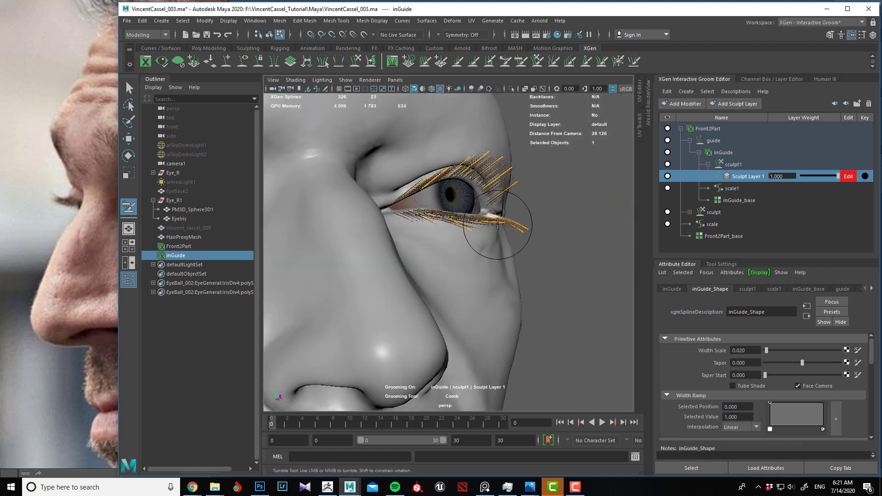
alt+drag(497, 223, 480, 201)
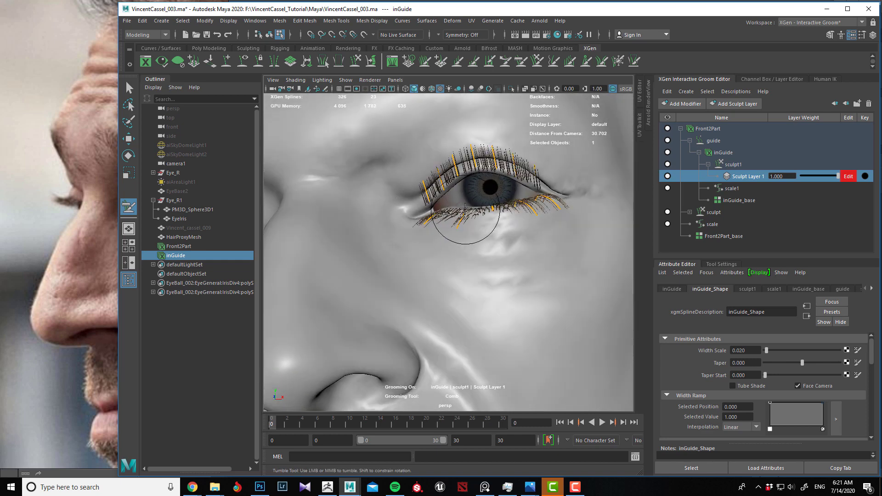
alt+drag(419, 235, 406, 225)
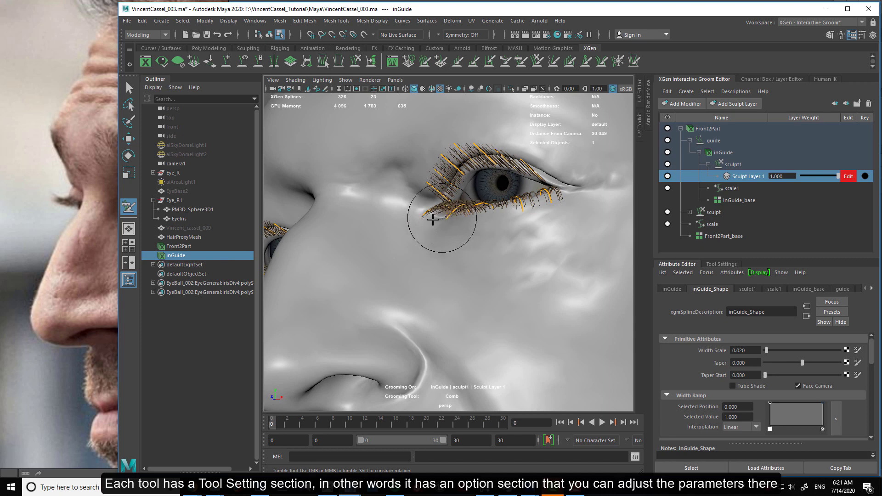
alt+drag(430, 248, 538, 232)
alt+drag(517, 262, 432, 248)
alt+right_drag(432, 248, 442, 240)
alt+drag(442, 241, 429, 291)
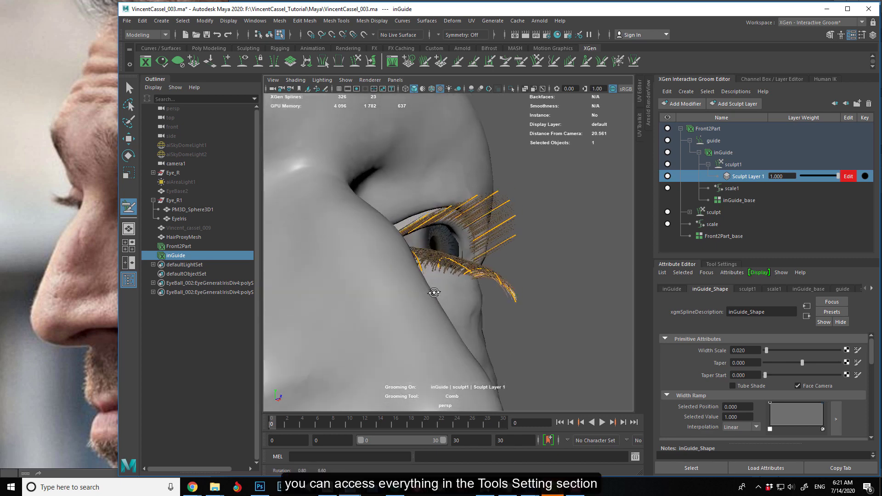
alt+drag(457, 254, 456, 271)
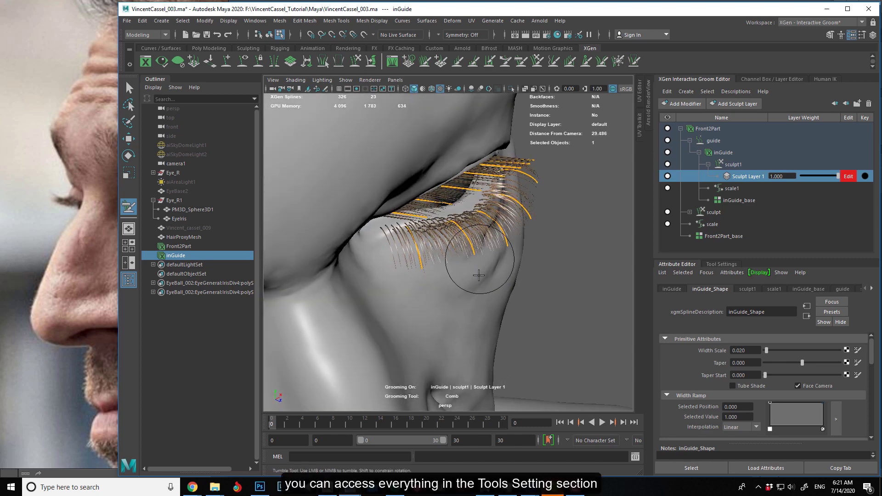
alt+right_drag(535, 279, 461, 287)
alt+drag(461, 287, 427, 291)
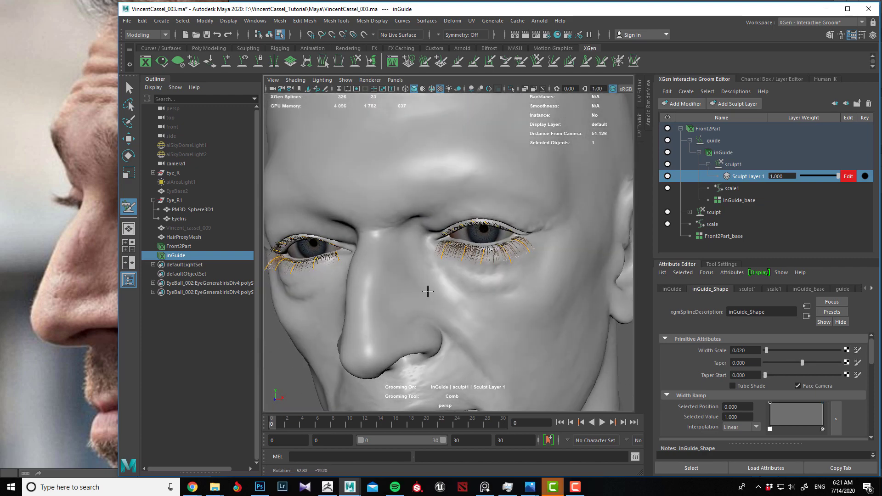
Refine the left eye's lower lash guides with the Comb brush, directing the inner-corner guides straight down and fanning the outer ones
alt+middle_drag(403, 317, 418, 316)
alt+drag(419, 316, 433, 305)
alt+right_drag(433, 306, 478, 318)
alt+drag(425, 284, 436, 281)
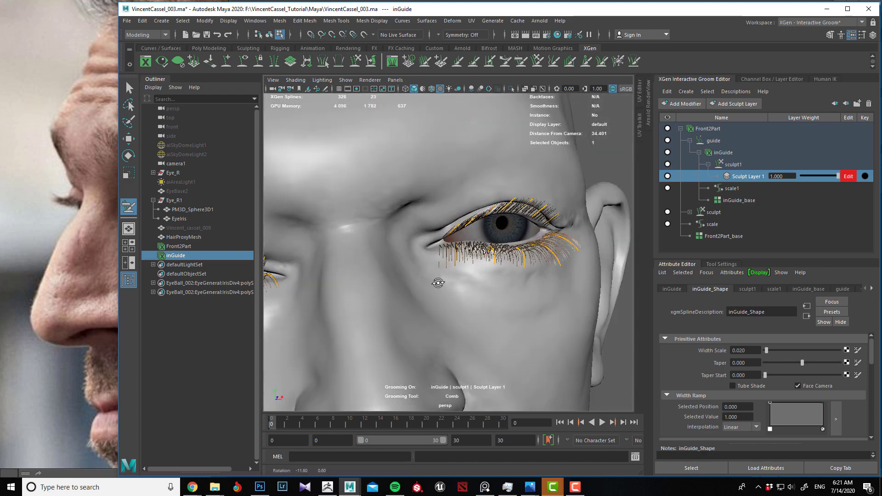
alt+drag(473, 335, 490, 270)
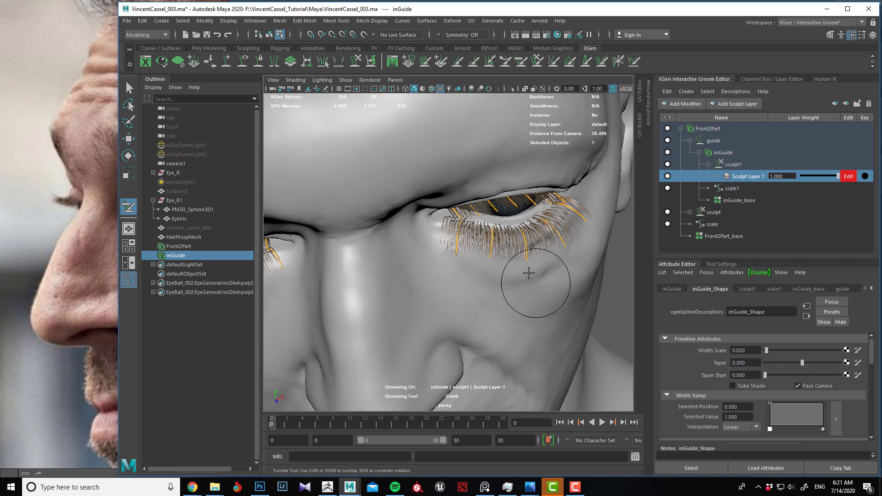
alt+drag(522, 293, 558, 265)
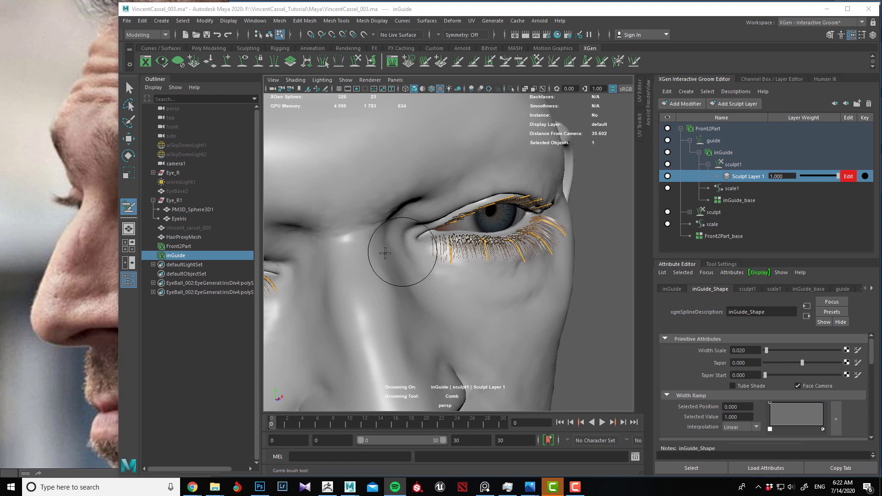
alt+drag(404, 256, 552, 138)
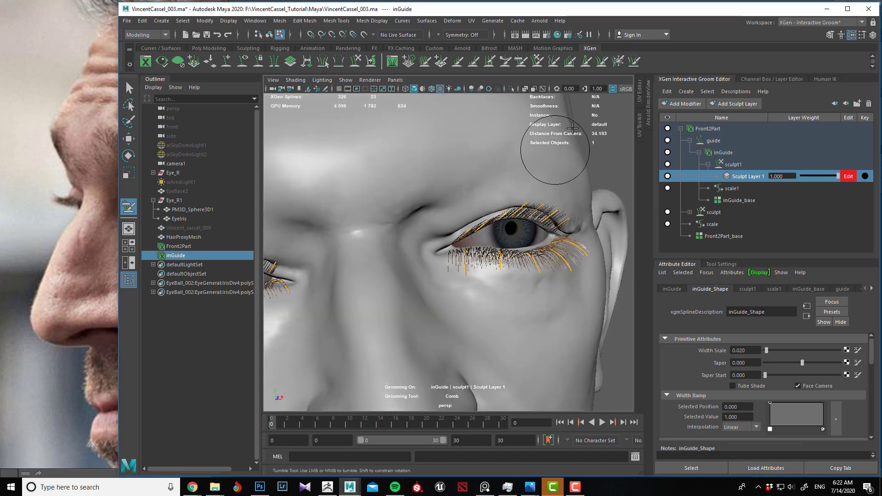
With the Freeze brush, unfreeze the upper eyelash guides of both eyes and freeze the lower ones
click(618, 61)
scroll(446, 273, down, 4)
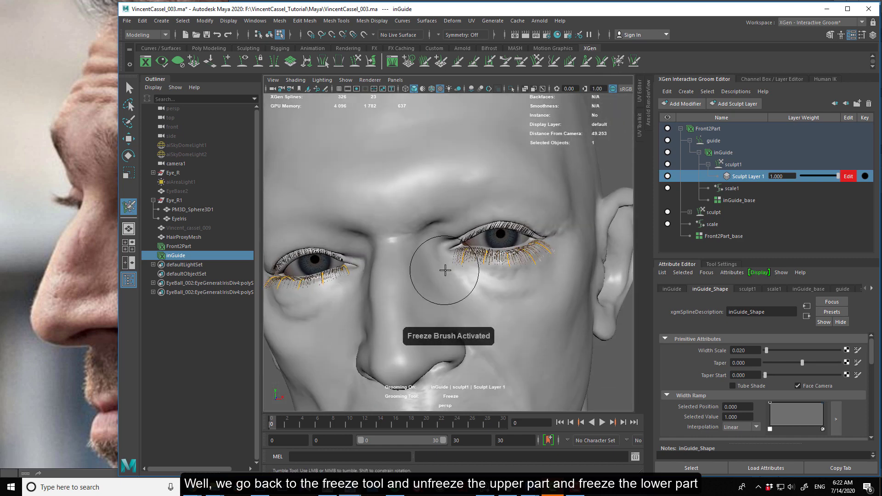
mouse_move(507, 260)
alt+mouse_down()
mouse_move(529, 248)
mouse_move(507, 266)
mouse_move(461, 246)
alt+mouse_up()
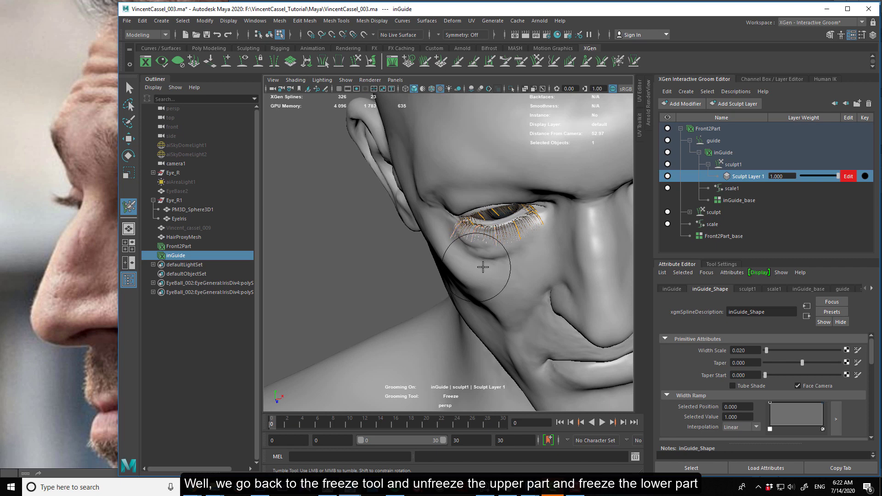
alt+drag(569, 275, 312, 317)
alt+right_drag(322, 313, 433, 297)
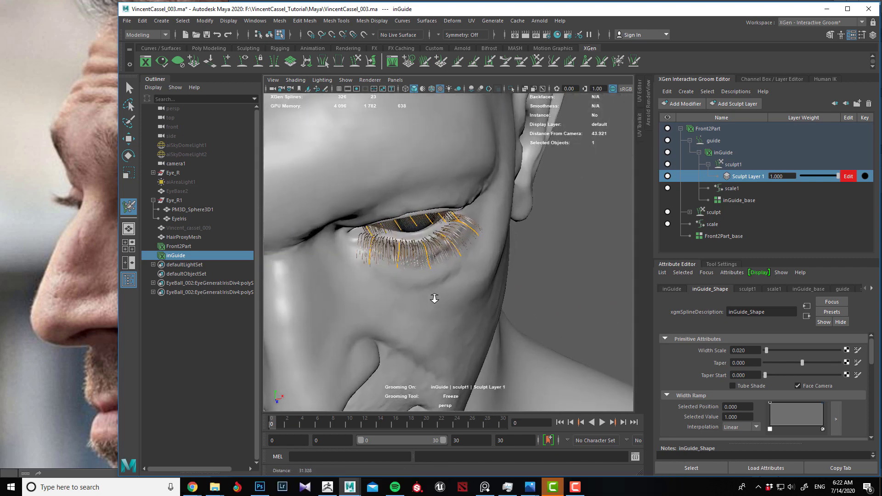
alt+drag(467, 286, 502, 257)
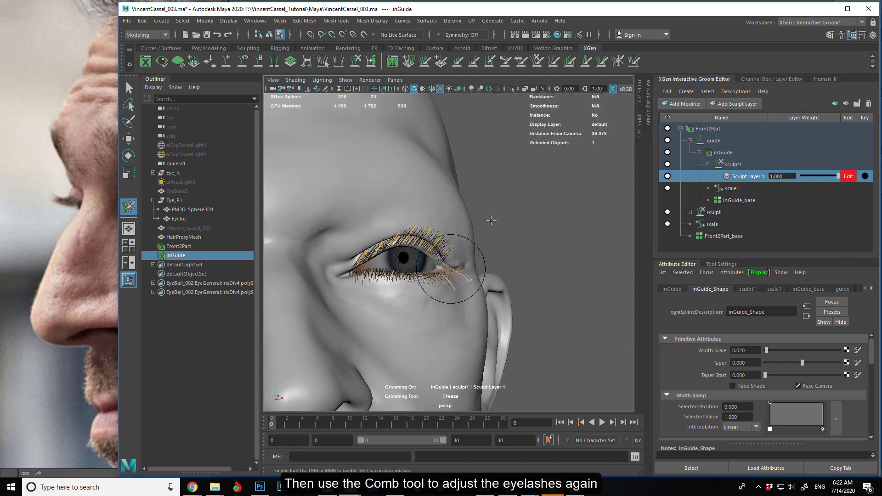
With the Comb brush, set the general direction of the left eye's upper lash guides, fanning them forward from the lid
click(519, 63)
mouse_move(403, 187)
alt+mouse_down()
mouse_move(380, 270)
mouse_move(389, 240)
alt+mouse_up()
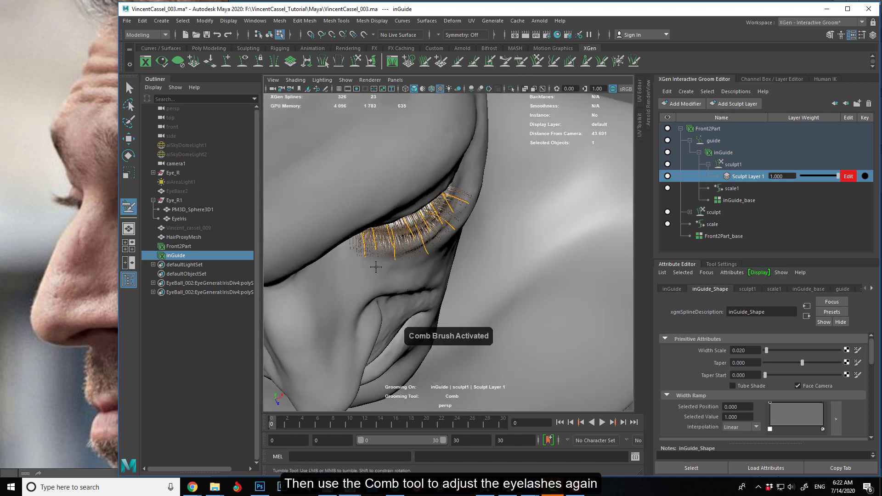
drag(443, 202, 461, 201)
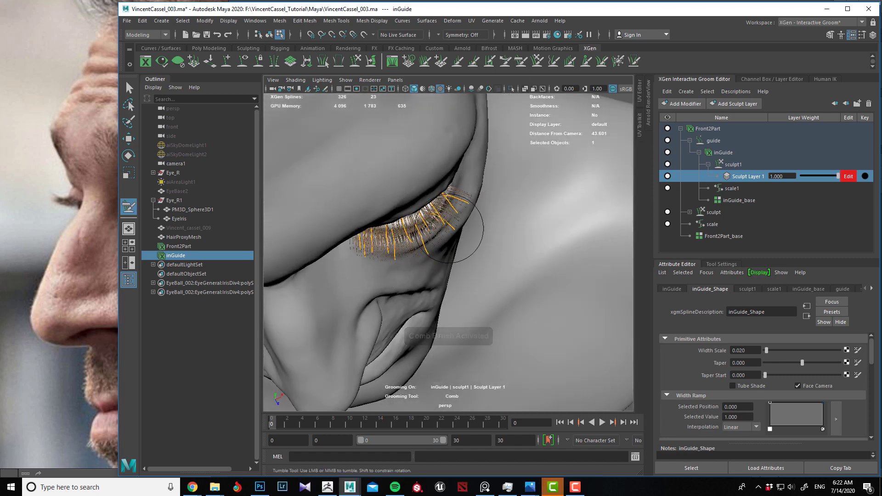
alt+drag(404, 237, 440, 220)
mouse_move(521, 208)
alt+mouse_down()
mouse_move(455, 271)
mouse_move(375, 305)
mouse_move(388, 250)
mouse_move(362, 227)
mouse_move(411, 277)
alt+mouse_up()
scroll(388, 244, up, 3)
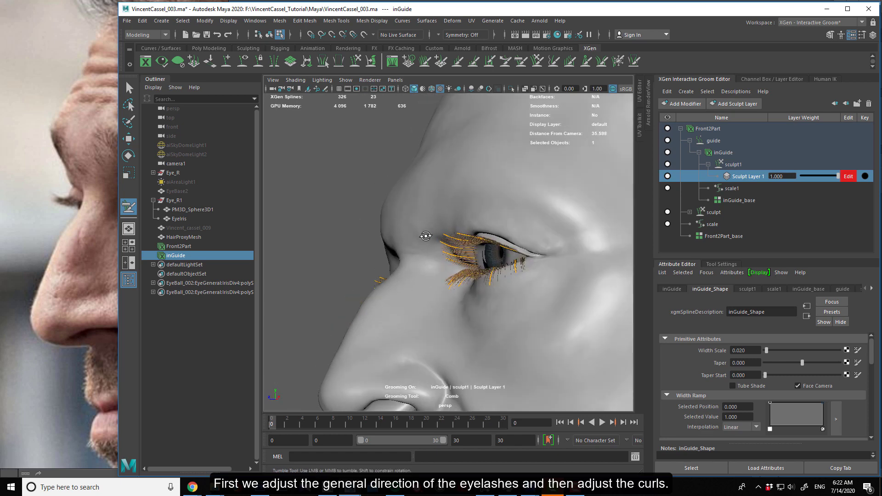
alt+drag(426, 236, 423, 238)
mouse_move(445, 210)
alt+mouse_down()
mouse_move(451, 250)
mouse_move(465, 248)
mouse_move(443, 254)
alt+mouse_up()
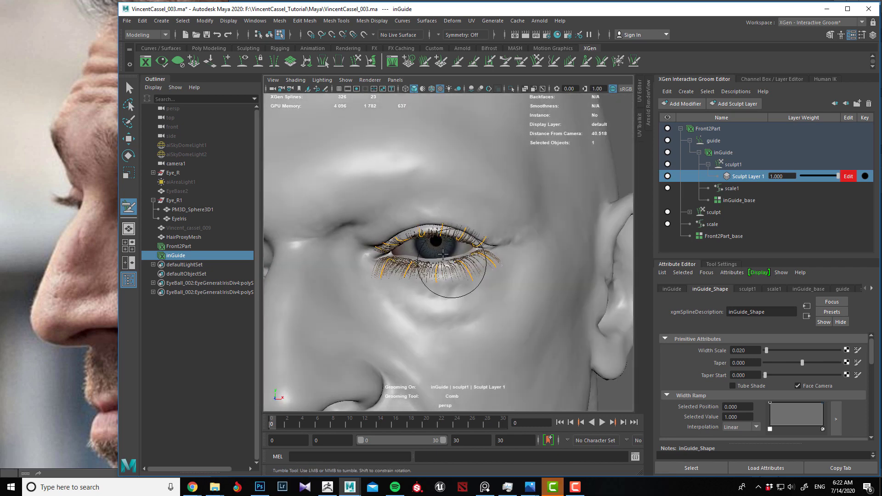
Comb the upper eyelash guides of the character's right eye forward and curl them upward, fanning out toward both eye corners
alt+drag(363, 252, 462, 246)
alt+middle_drag(312, 268, 441, 248)
alt+drag(441, 248, 368, 255)
alt+middle_drag(367, 255, 433, 197)
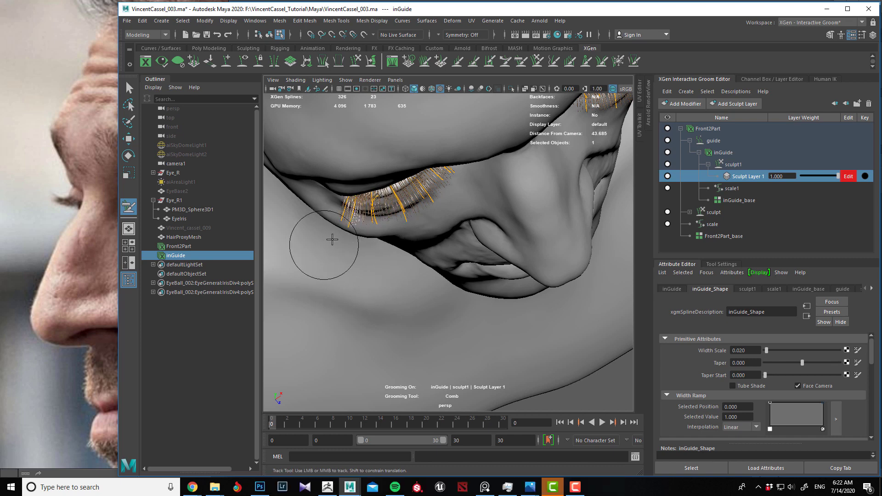
alt+drag(393, 260, 443, 248)
alt+middle_drag(445, 248, 428, 249)
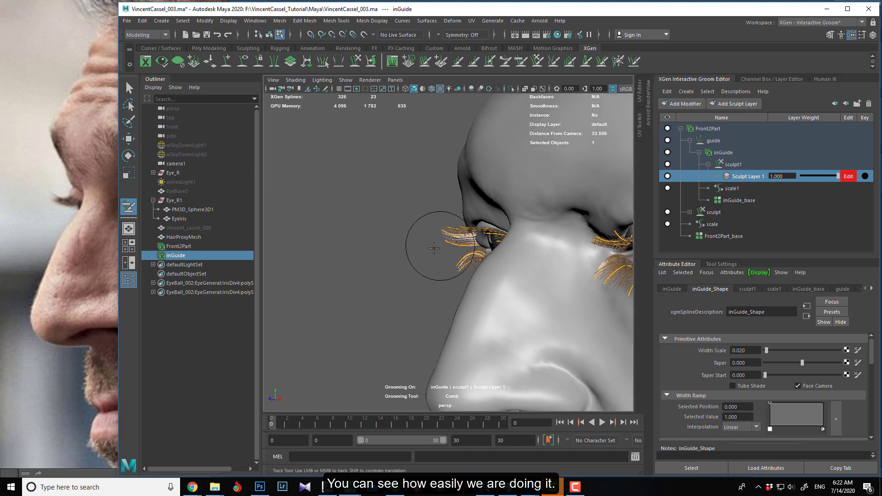
alt+drag(429, 237, 454, 239)
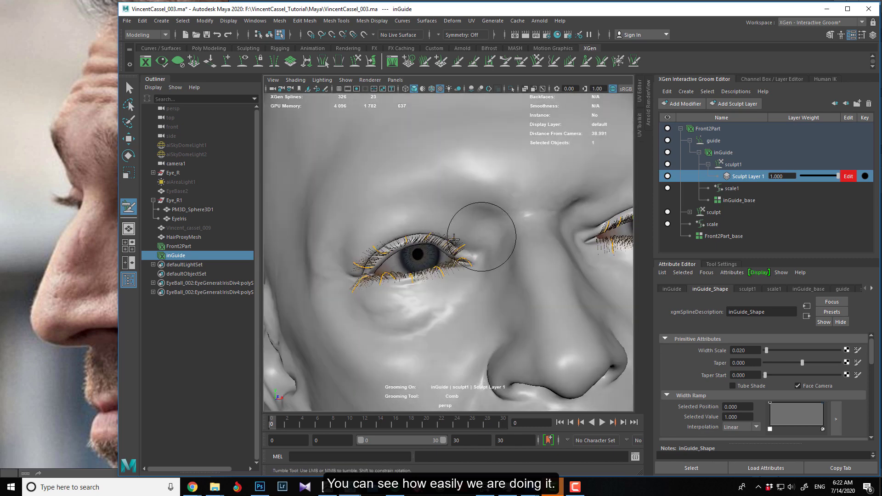
alt+drag(469, 210, 482, 230)
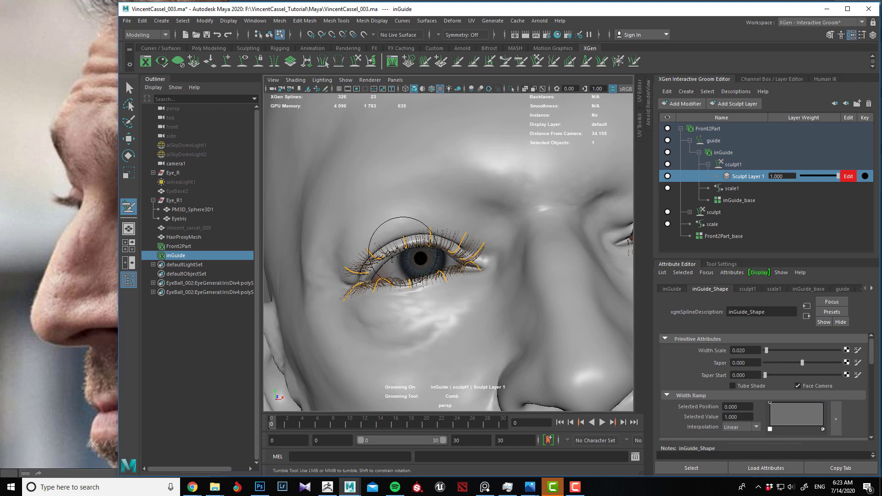
alt+drag(392, 257, 421, 223)
alt+right_drag(420, 223, 368, 246)
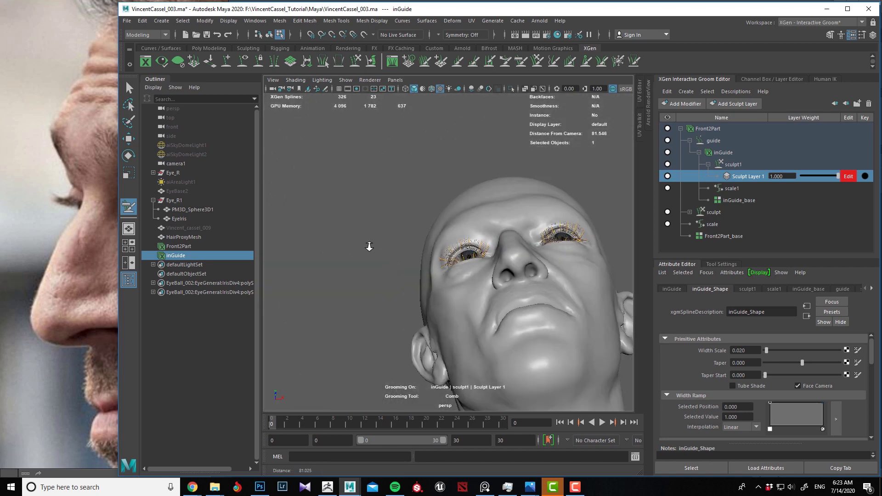
Comb the left eye's upper lash guides into an upward curl, fanning the inner-corner guides toward the nose
alt+drag(368, 246, 412, 283)
alt+right_drag(412, 283, 464, 321)
alt+middle_drag(464, 322, 391, 331)
alt+drag(391, 332, 369, 282)
alt+right_drag(368, 282, 461, 311)
alt+drag(460, 311, 417, 175)
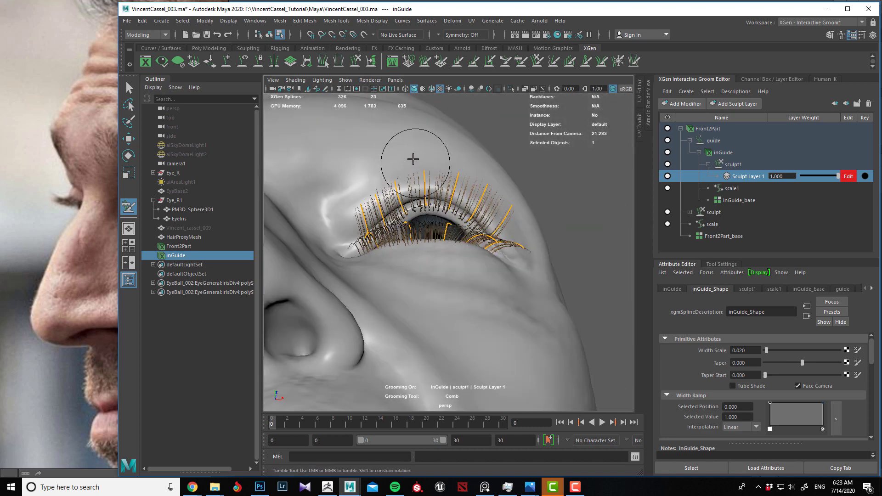
alt+drag(337, 216, 347, 229)
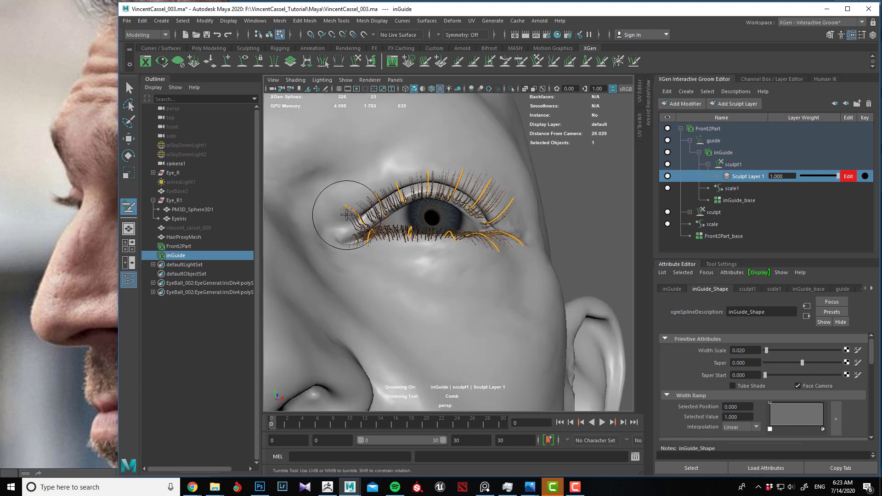
mouse_move(348, 227)
alt+mouse_down()
mouse_move(377, 216)
mouse_move(363, 231)
alt+mouse_up()
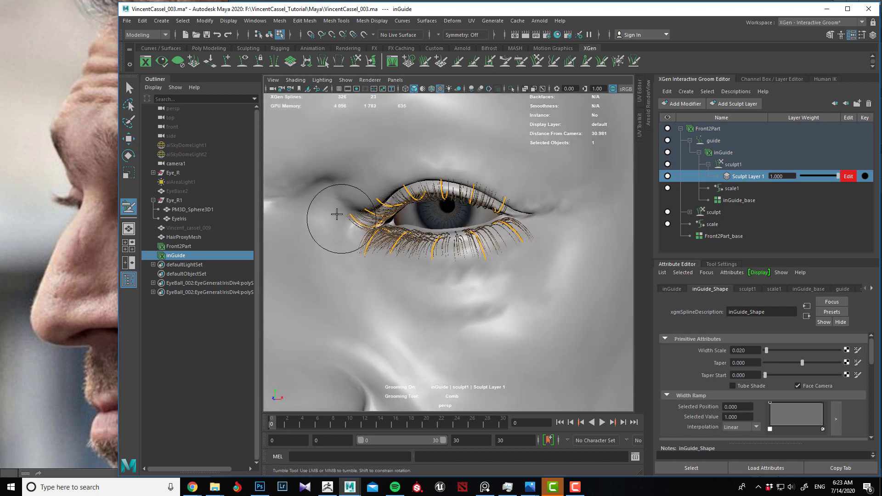
alt+drag(327, 192, 404, 182)
alt+middle_drag(374, 198, 440, 234)
alt+drag(440, 234, 425, 242)
Hide the inGuide description to examine the left eye's lashes without guides, and show it again
click(724, 155)
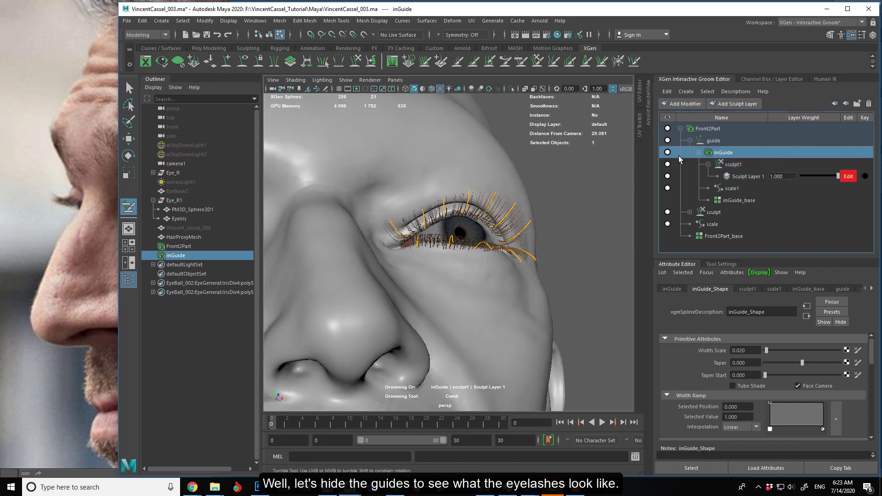
click(668, 153)
alt+drag(469, 212, 432, 252)
alt+right_drag(432, 251, 498, 287)
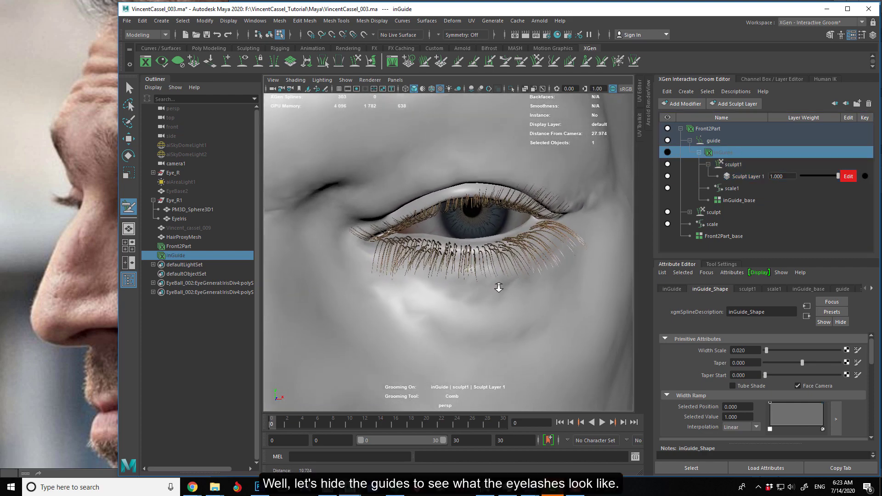
alt+drag(498, 287, 484, 261)
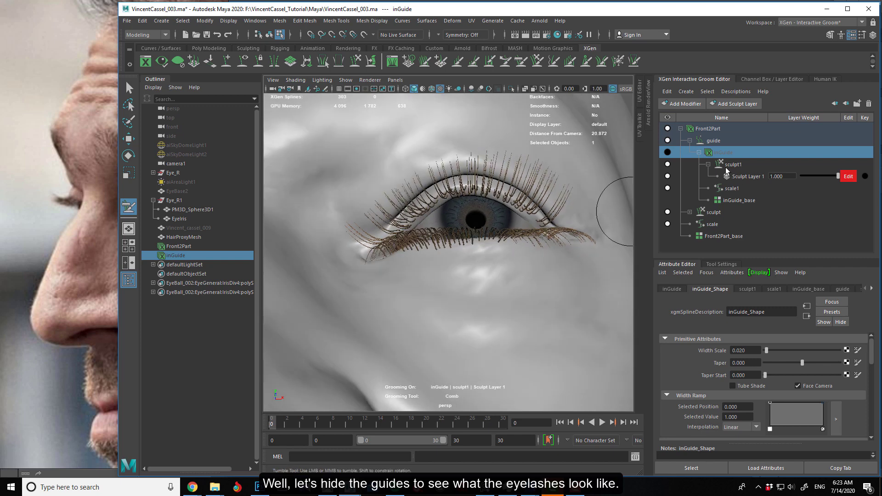
click(668, 153)
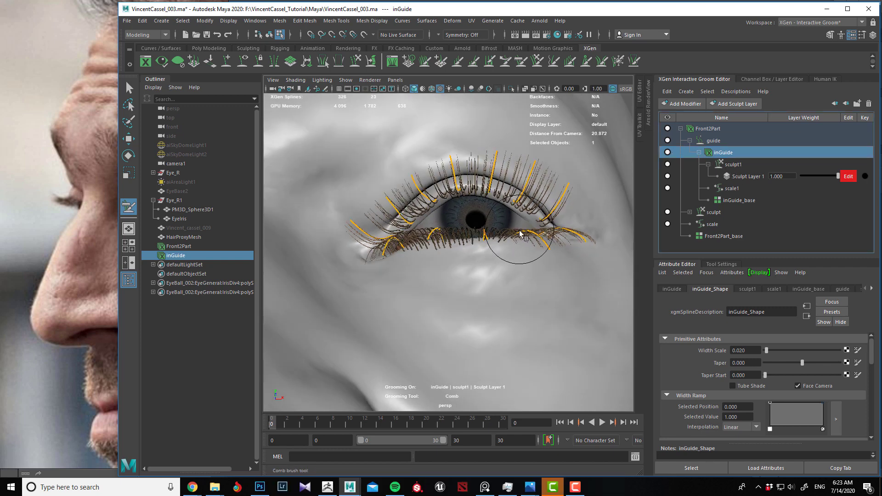
Comb the left eye's outermost upper guide outward into an upward curve, and adjust the right eye's inner-corner upper guides
mouse_move(509, 237)
alt+mouse_down()
mouse_move(487, 220)
mouse_move(544, 187)
alt+mouse_up()
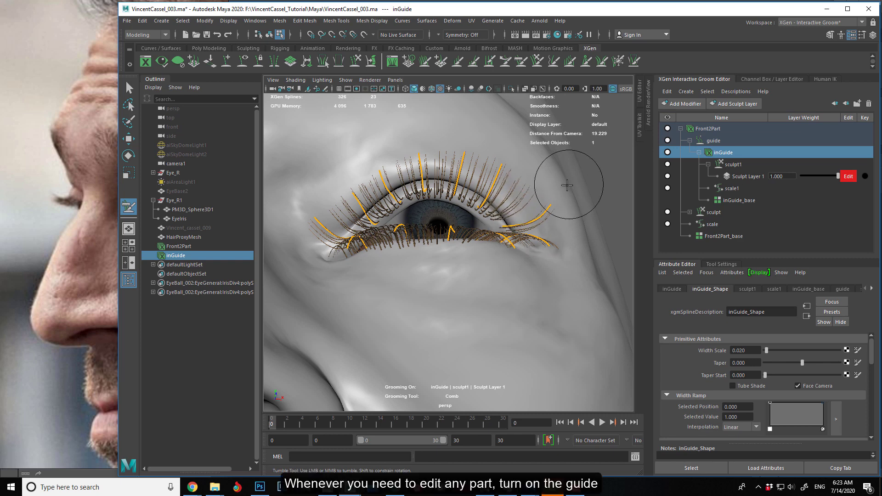
key(bracketleft)
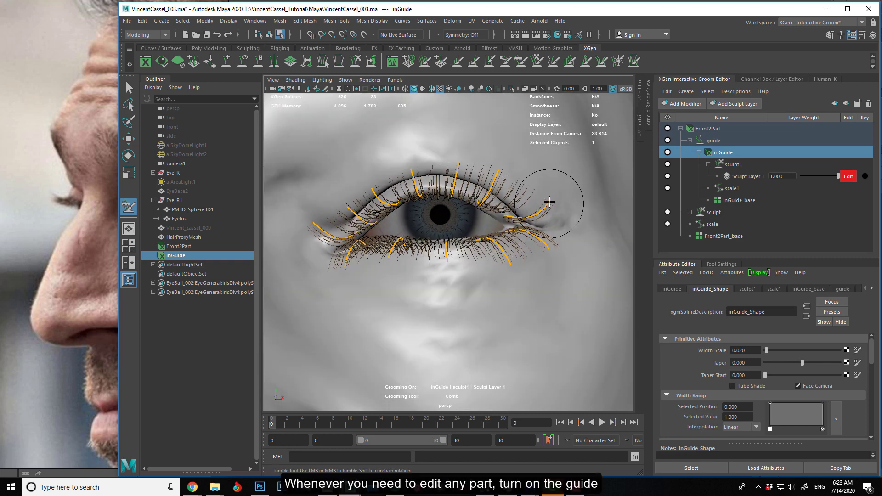
mouse_move(457, 240)
alt+mouse_down()
mouse_move(398, 244)
mouse_move(394, 276)
mouse_move(432, 270)
mouse_move(423, 225)
mouse_move(498, 248)
alt+mouse_up()
alt+middle_drag(597, 218, 459, 252)
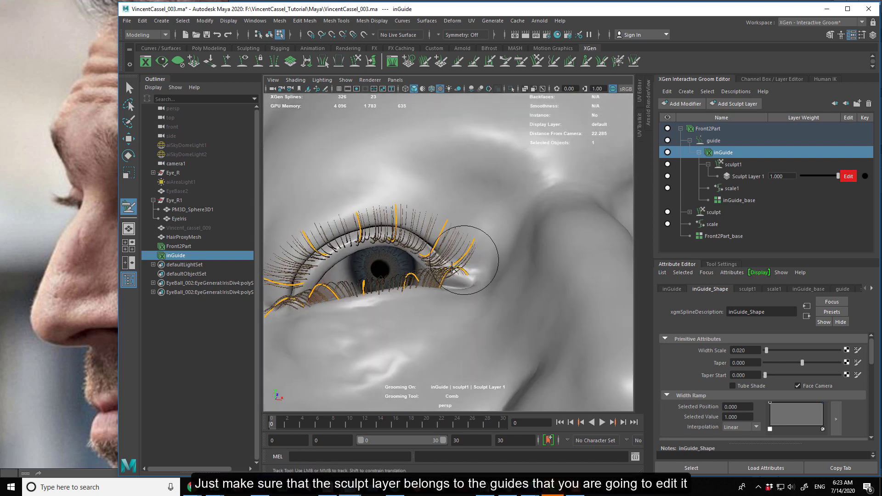
alt+right_drag(509, 272, 433, 252)
alt+drag(434, 252, 355, 298)
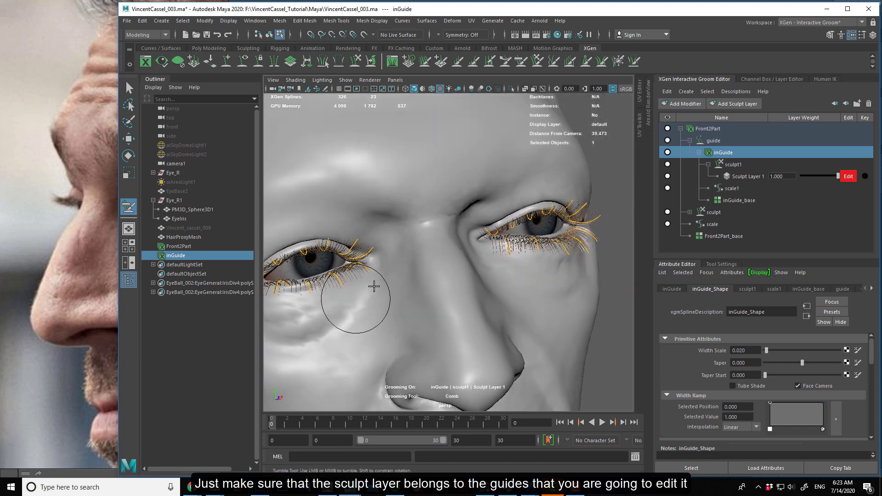
Switch to the Comb brush for the inGuide sculpt layer and turn on its Invert Frozen Effect option
click(605, 64)
alt+middle_drag(466, 258, 487, 260)
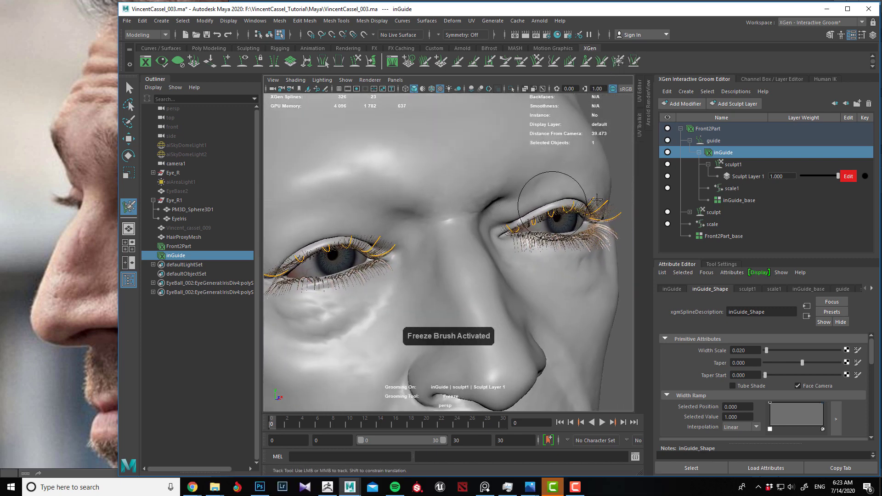
click(521, 65)
click(721, 265)
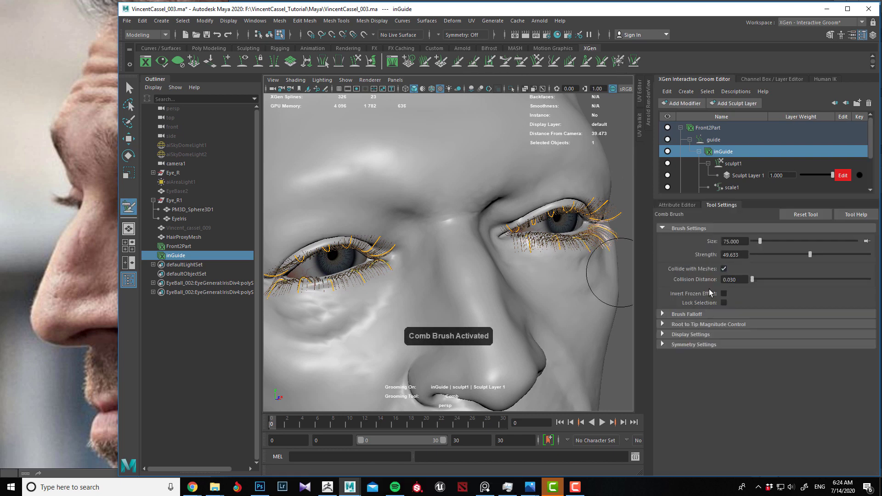
click(724, 293)
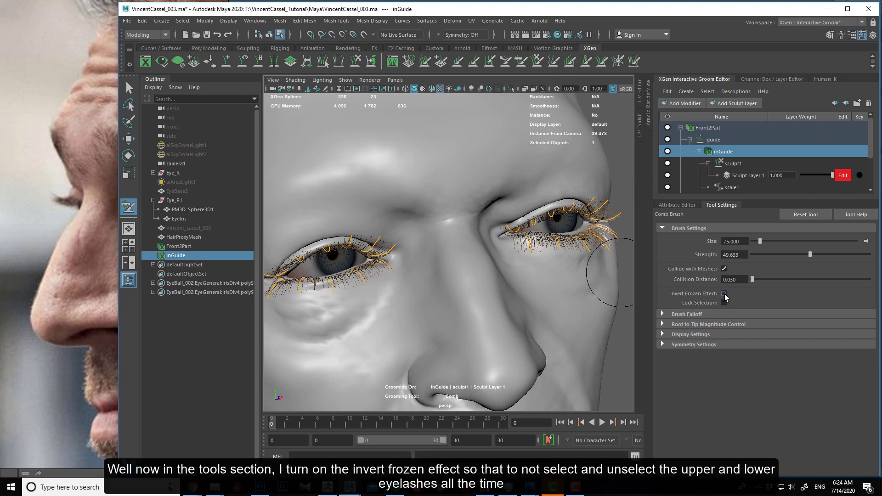
Comb the left eye's lower lash guides near the inner corner downward
mouse_move(404, 301)
alt+mouse_down()
mouse_move(362, 318)
mouse_move(423, 276)
mouse_move(415, 292)
mouse_move(403, 272)
alt+mouse_up()
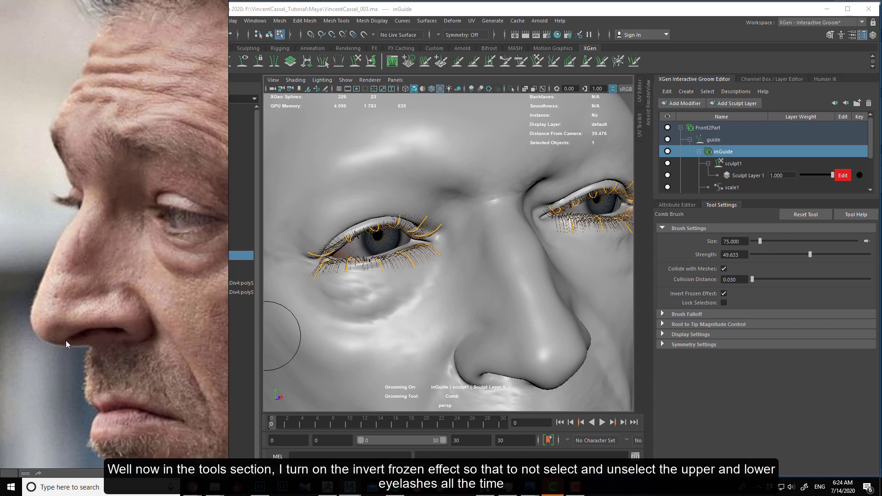
mouse_move(491, 300)
alt+mouse_down()
mouse_move(502, 293)
mouse_move(478, 296)
alt+mouse_up()
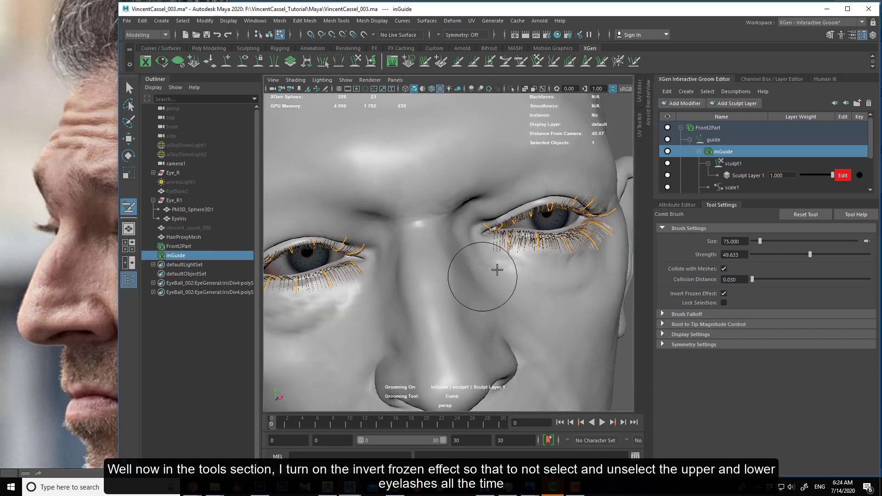
mouse_move(512, 244)
mouse_down()
mouse_move(494, 263)
mouse_move(501, 281)
mouse_up()
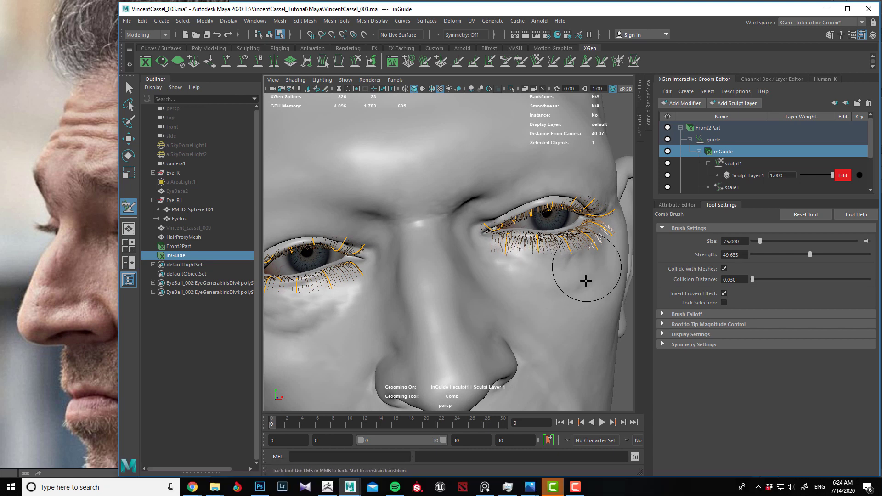
alt+drag(562, 300, 528, 279)
alt+right_drag(528, 279, 553, 291)
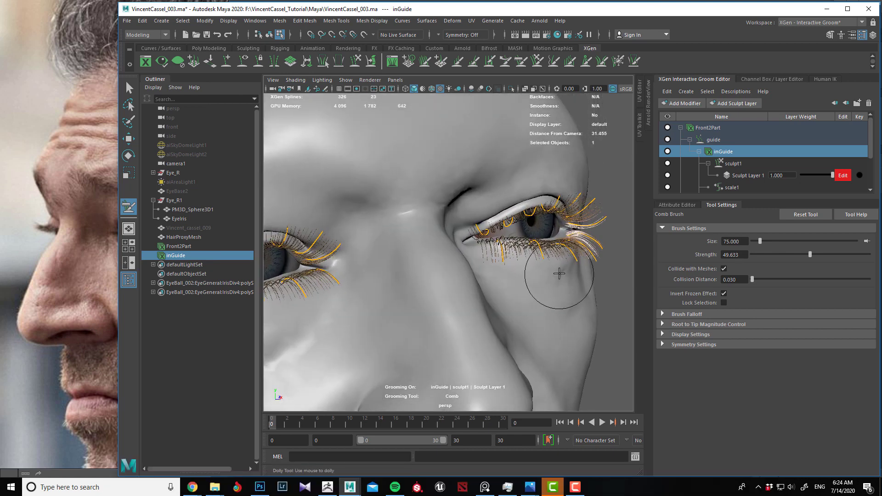
alt+drag(559, 274, 511, 300)
alt+right_drag(510, 300, 516, 301)
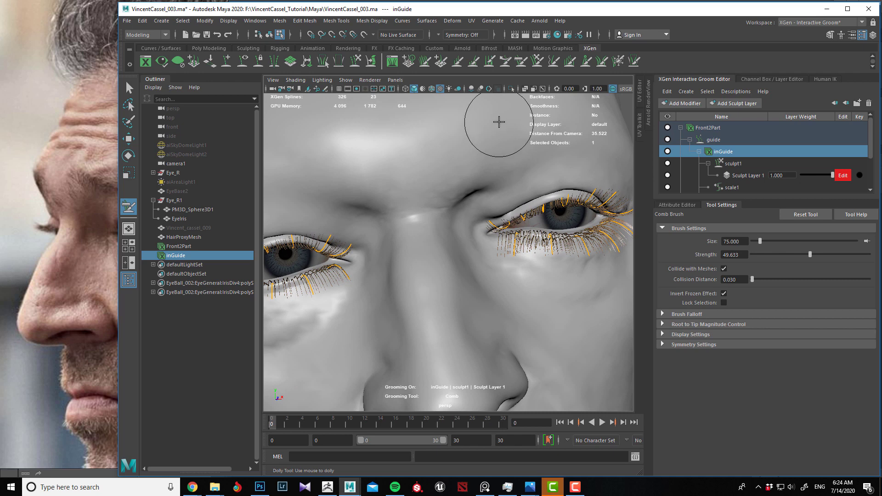
Turn off Invert Frozen Effect for the Comb brush and switch to the Freeze brush for unfreezing guides
click(724, 293)
alt+drag(551, 256, 519, 257)
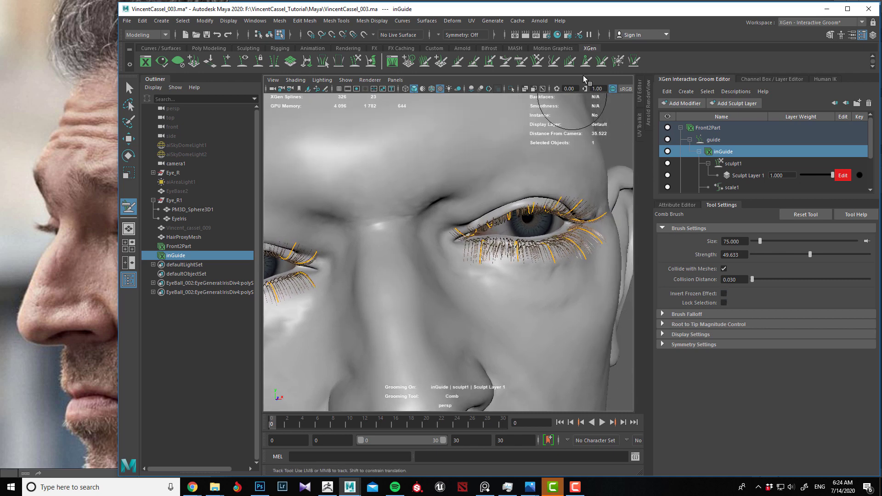
click(622, 65)
alt+drag(460, 277, 478, 325)
alt+right_drag(479, 325, 439, 259)
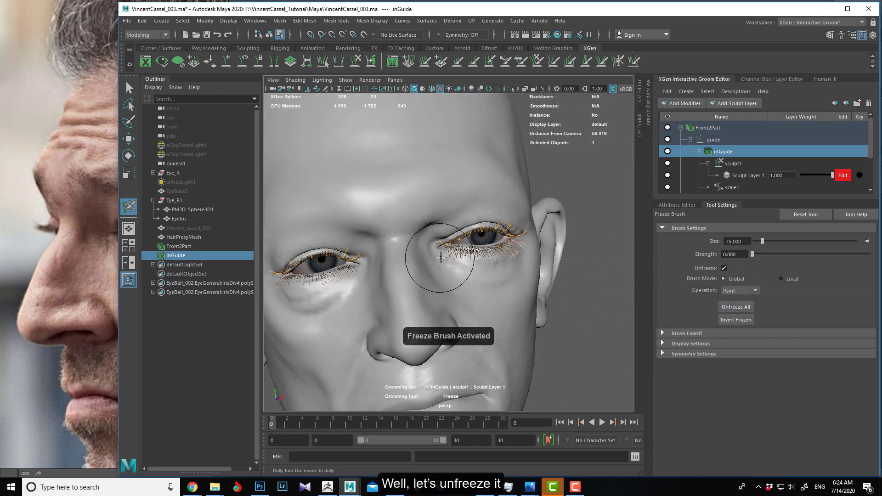
alt+middle_drag(351, 290, 432, 298)
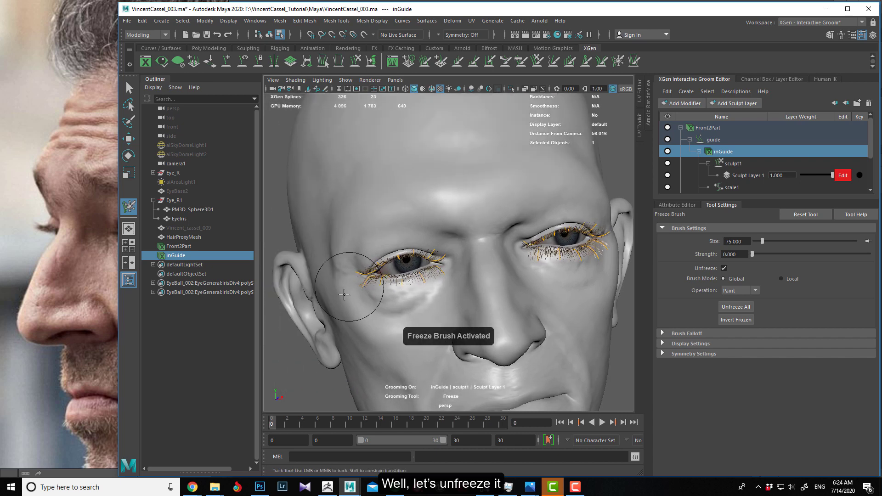
Examine the eyes in the reference photos and compare their upper and lower lashes with the model's left eye
middle_drag(88, 301, 41, 297)
scroll(65, 269, up, 2)
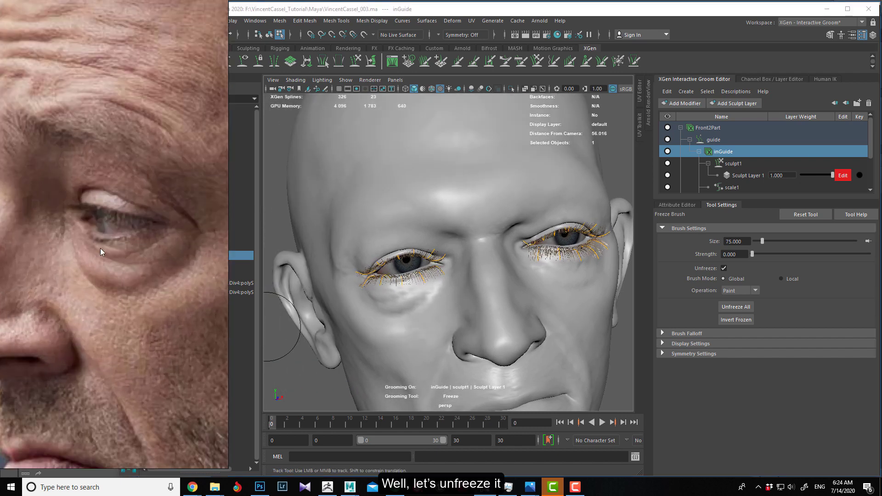
scroll(109, 277, down, 6)
scroll(101, 315, up, 2)
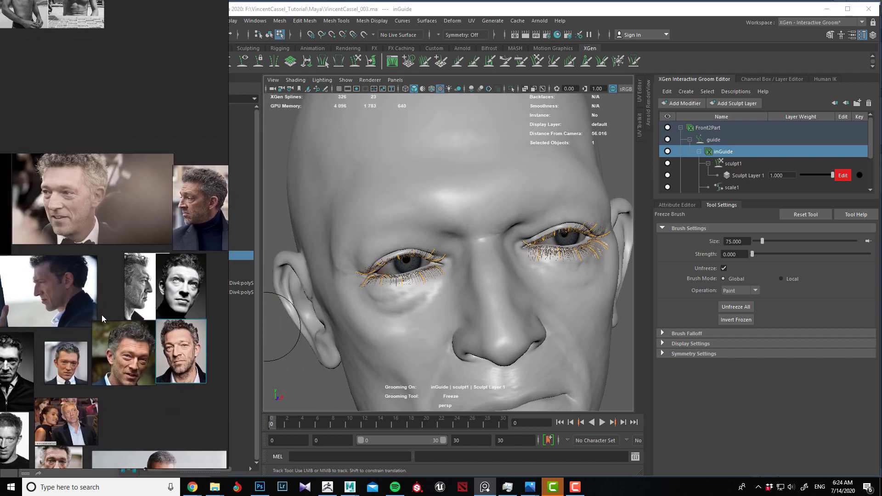
middle_drag(62, 283, 134, 268)
scroll(73, 213, up, 6)
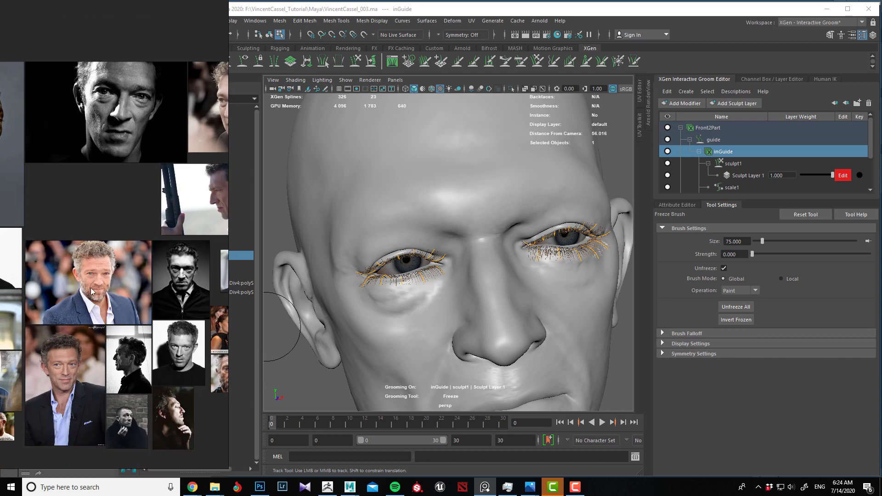
scroll(97, 258, up, 2)
middle_drag(138, 268, 112, 274)
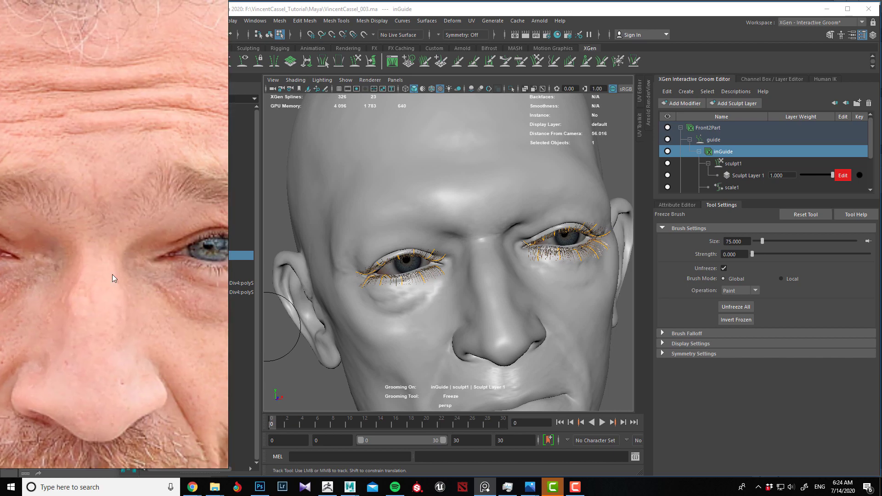
middle_drag(198, 282, 92, 294)
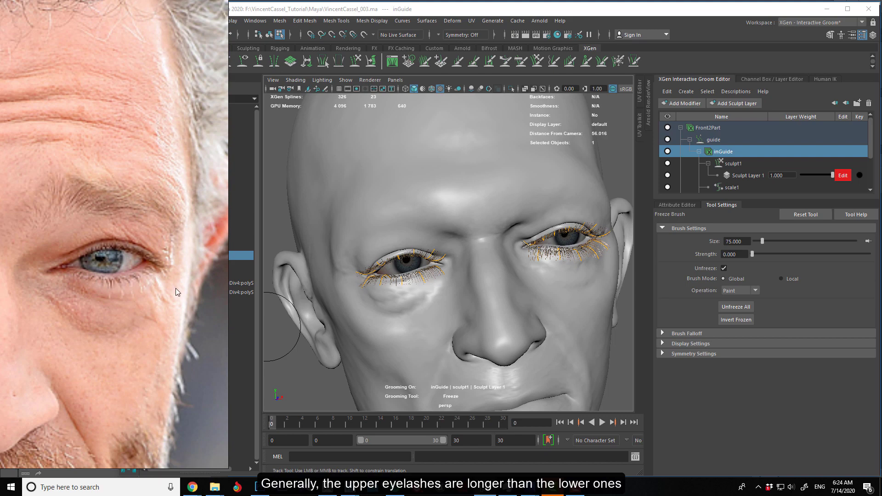
scroll(69, 301, down, 1)
alt+middle_drag(531, 295, 494, 313)
scroll(512, 303, up, 5)
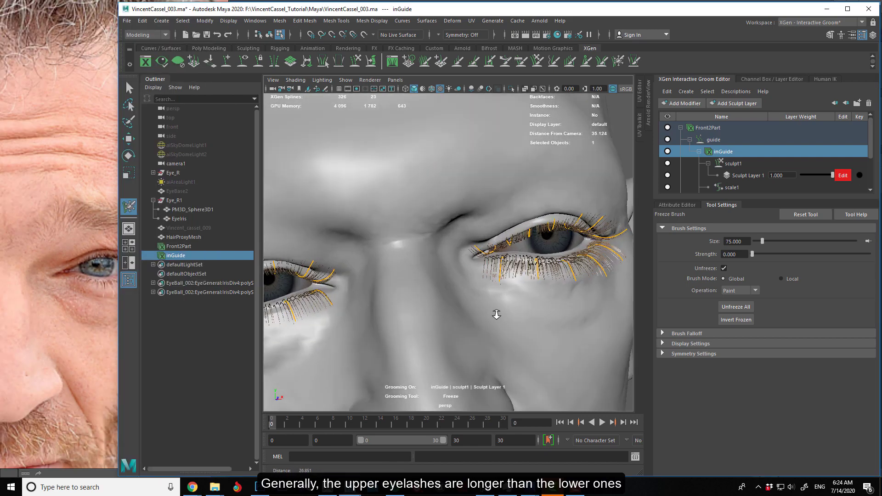
alt+middle_drag(558, 288, 523, 291)
scroll(522, 292, up, 3)
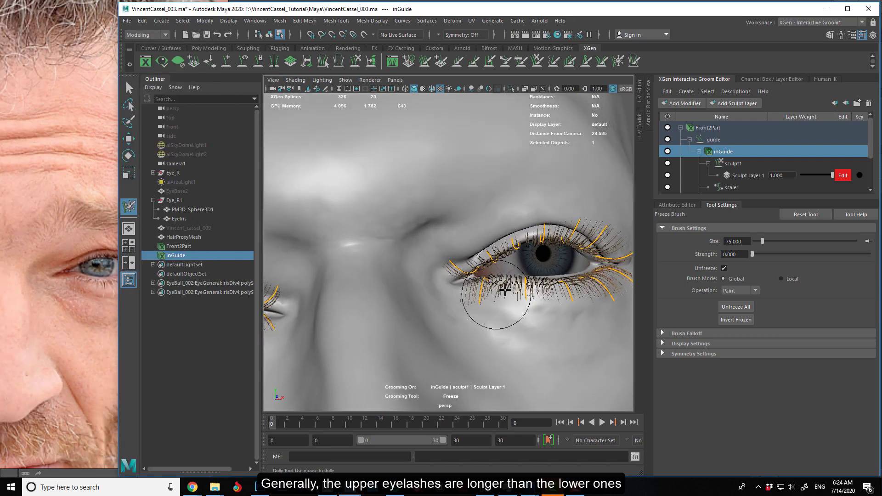
Set the Front2Part description's Width Scale to 0.03 to thicken the lashes
click(709, 142)
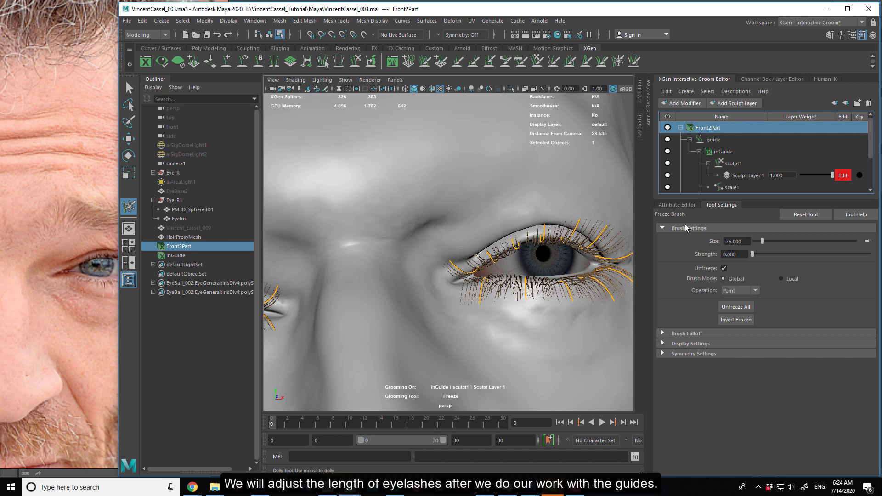
click(691, 204)
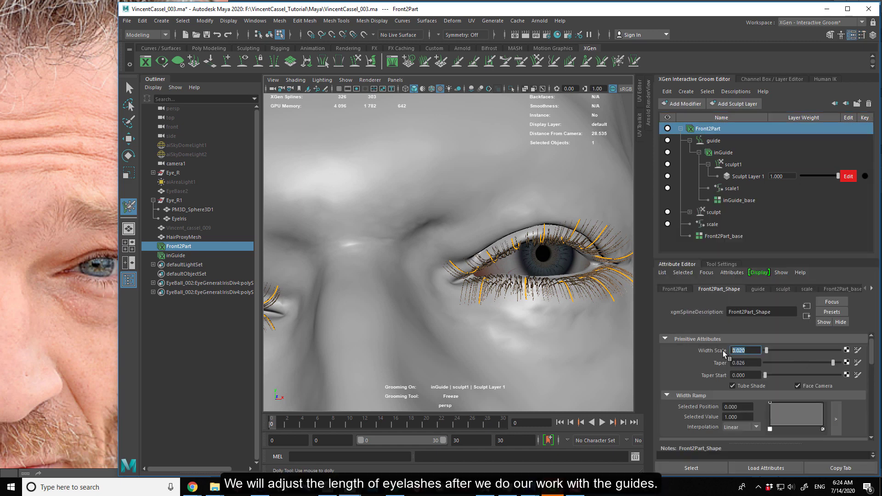
text(.)
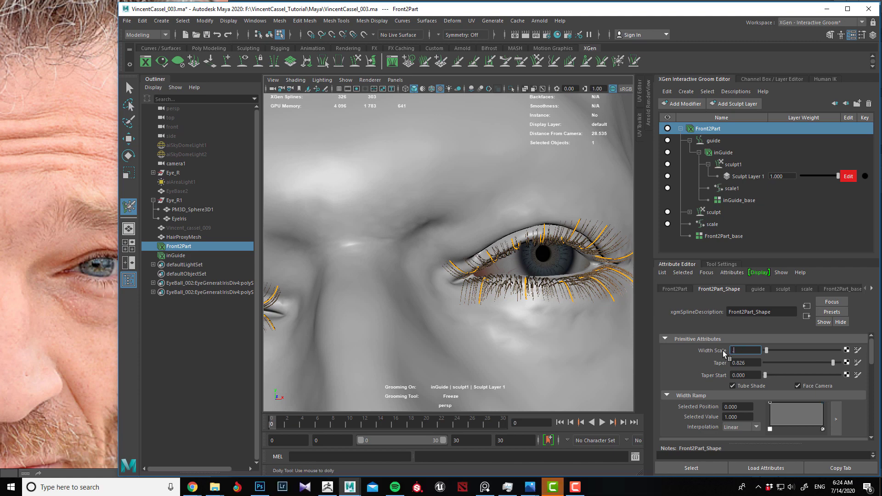
text(03)
key(Return)
scroll(433, 277, down, 5)
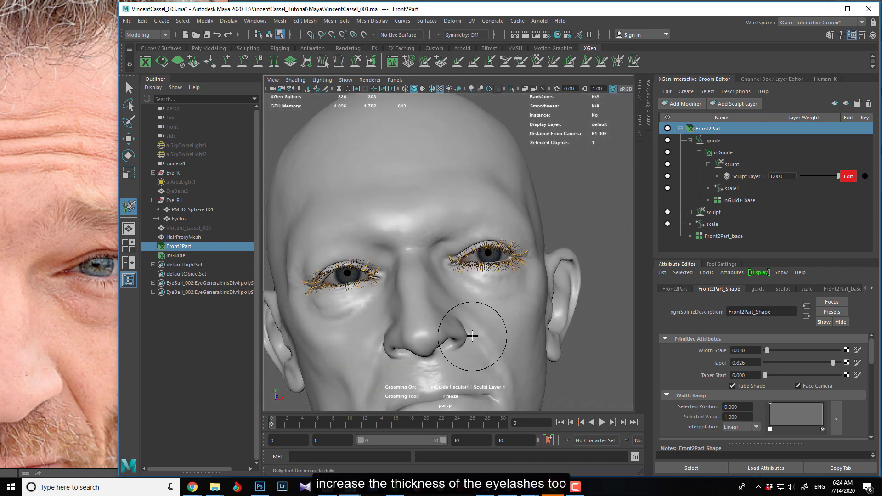
Inspect the left eye's lash thickness up close and set the Front2Part Width Scale to 0.025
alt+drag(472, 336, 416, 339)
alt+right_drag(415, 339, 472, 330)
alt+drag(472, 330, 503, 315)
alt+right_drag(504, 315, 582, 317)
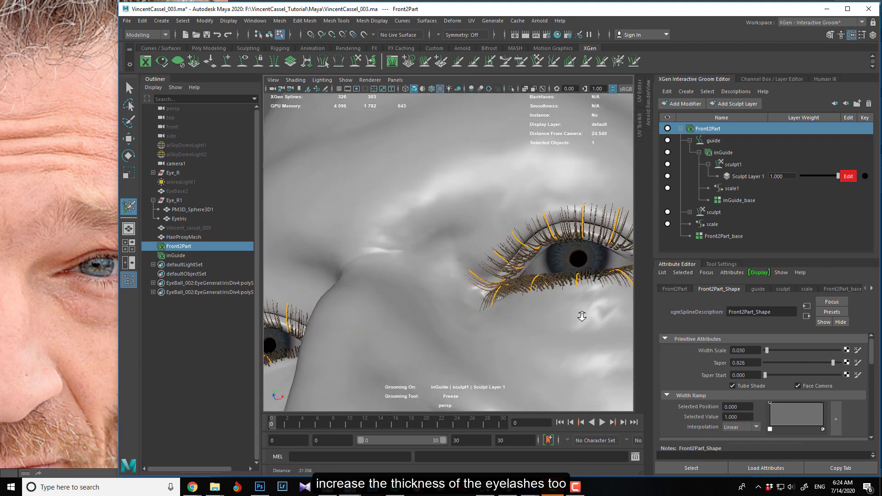
alt+drag(582, 316, 419, 318)
alt+right_drag(419, 319, 453, 323)
alt+drag(453, 323, 510, 323)
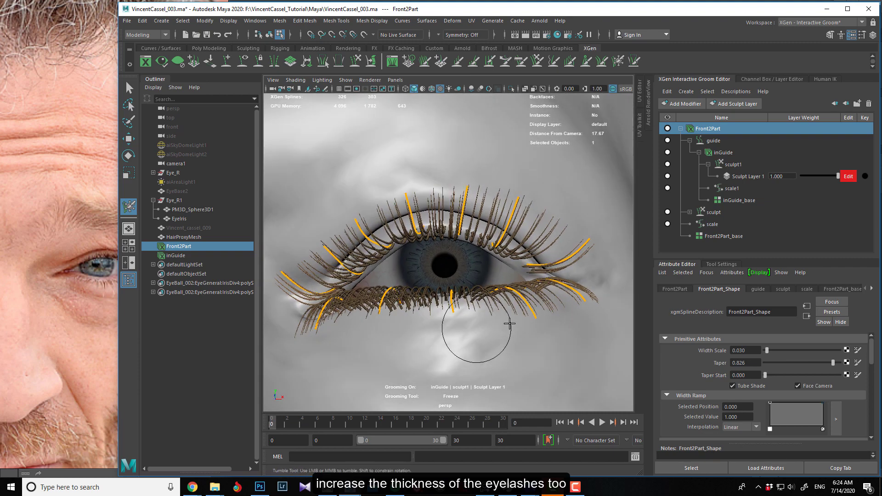
double_click(734, 351)
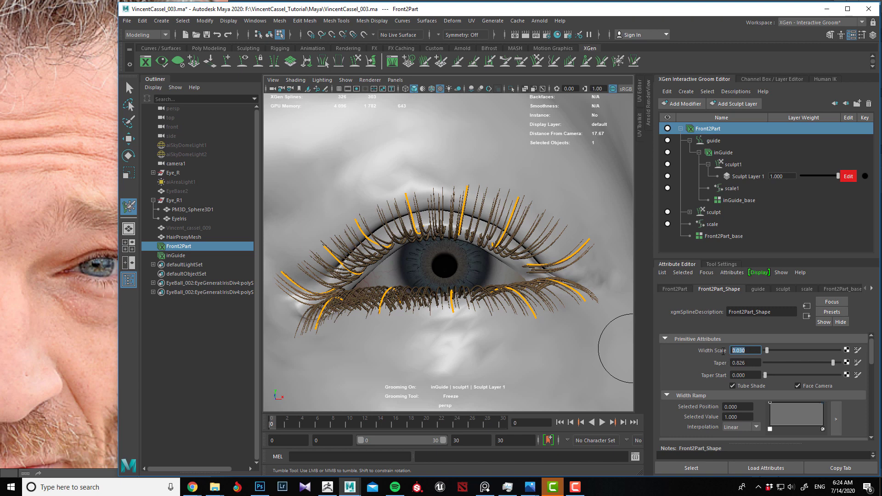
key(Return)
alt+middle_drag(340, 284, 348, 287)
click(681, 290)
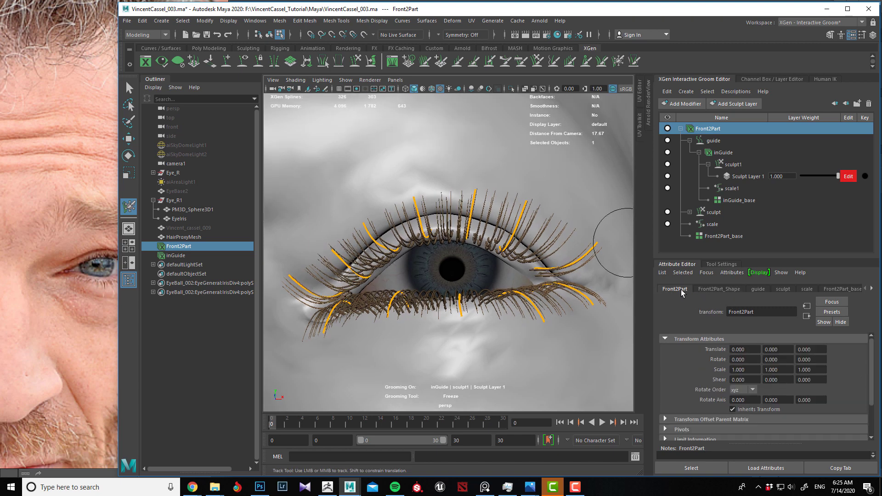
click(718, 288)
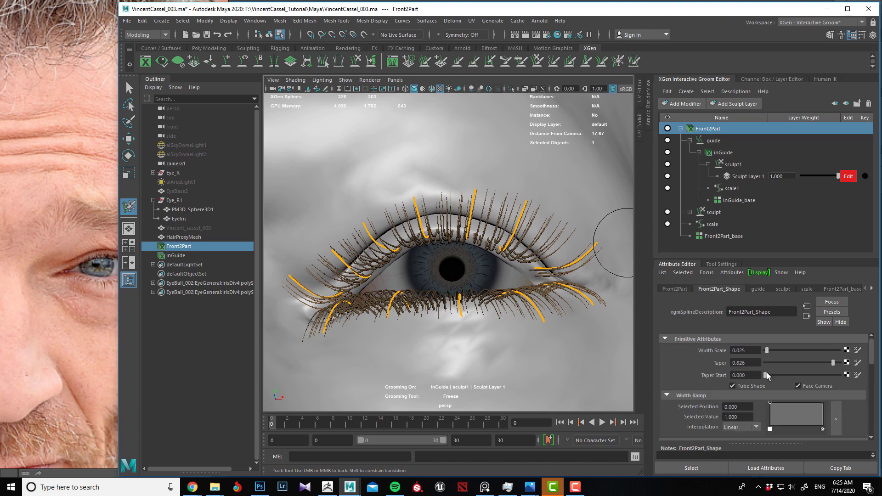
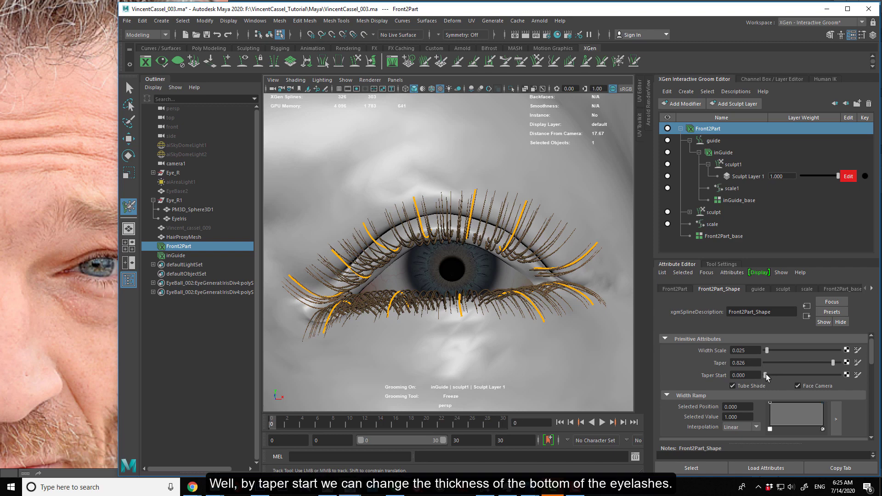
Hide the inGuide description and collapse the guide modifier under Front2Part
alt+drag(526, 332, 464, 310)
alt+middle_drag(464, 310, 477, 308)
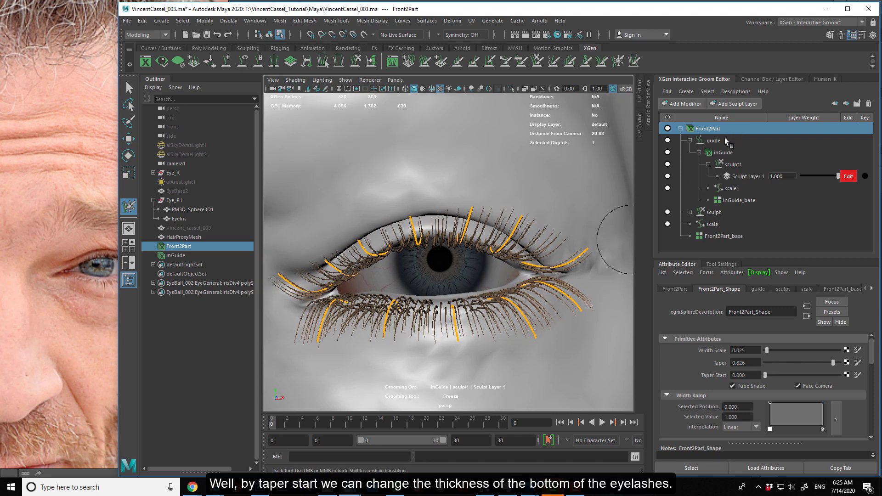
click(729, 152)
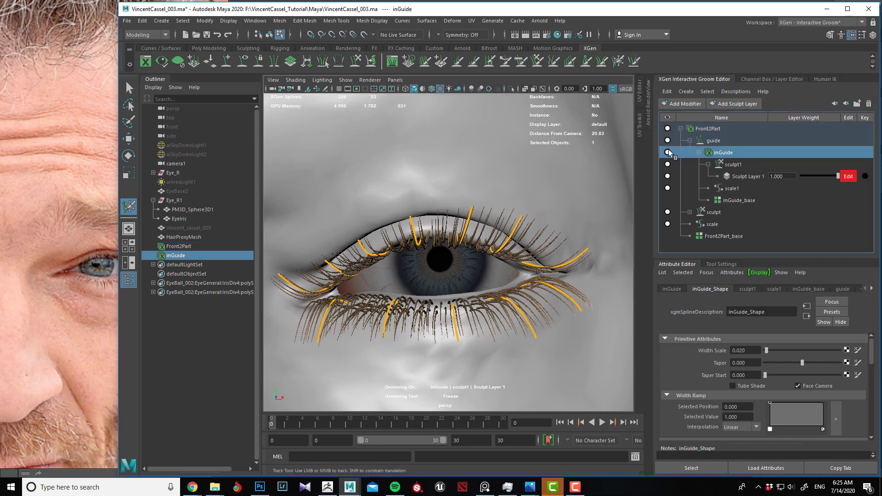
click(668, 152)
click(689, 140)
click(711, 140)
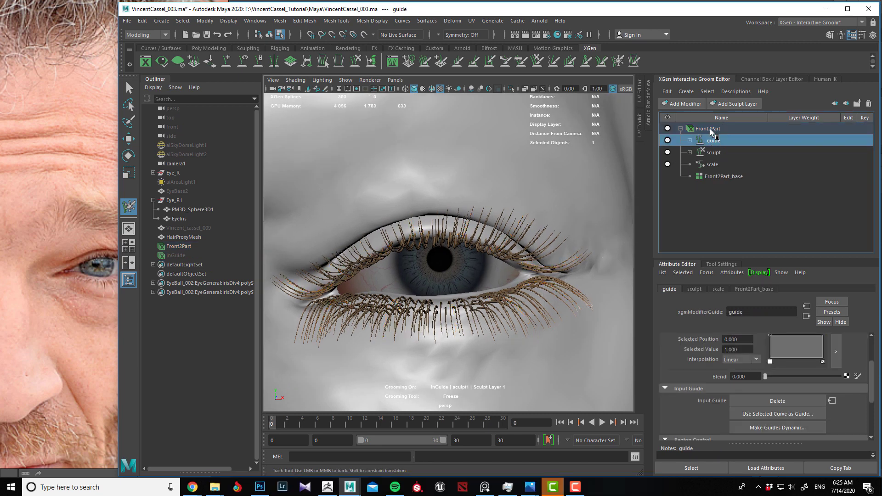
Add a Sculpt modifier to the Front2Part description above its guide modifier
click(707, 129)
click(683, 104)
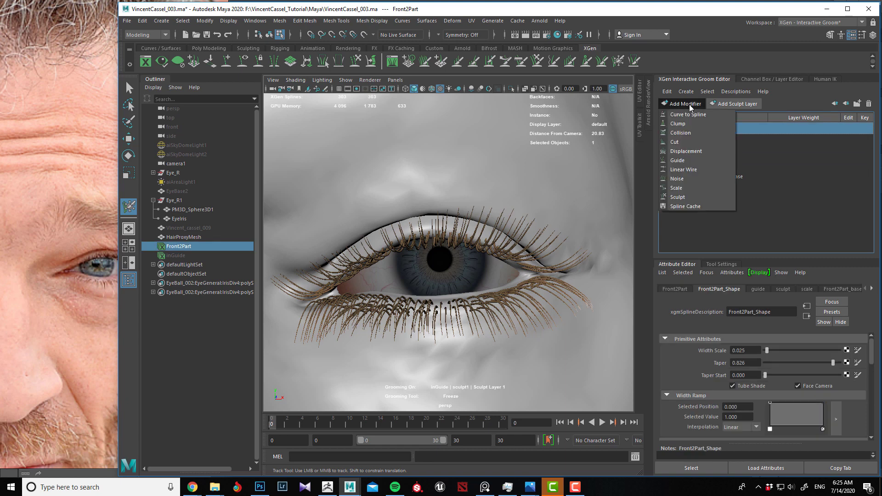
click(688, 198)
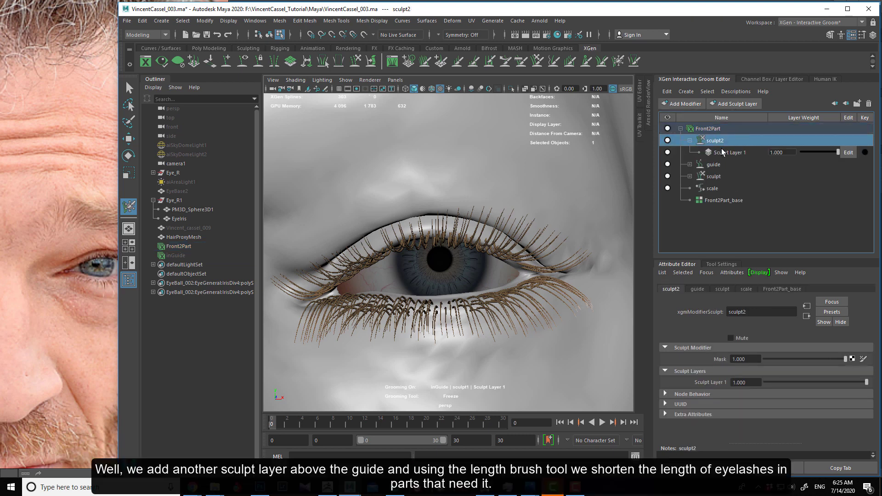
Enable editing of Sculpt Layer 1 in Front2Part's new sculpt modifier and switch to the Length brush
click(829, 156)
alt+drag(487, 249, 500, 224)
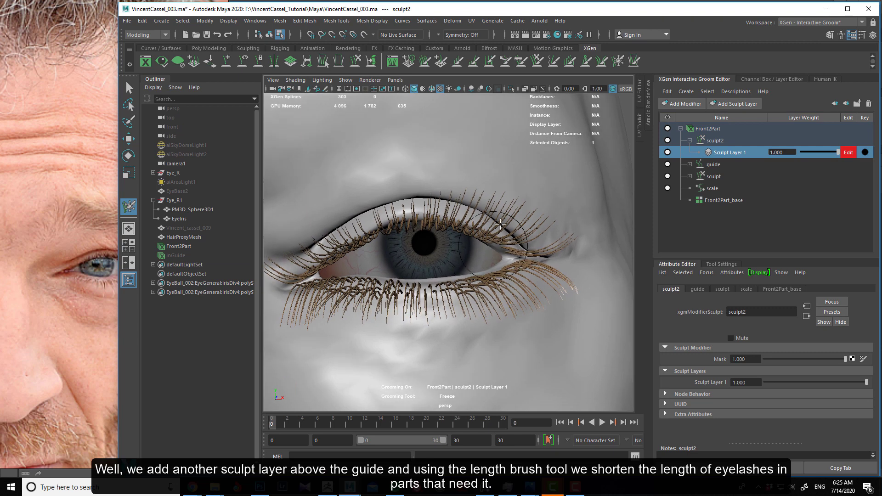
click(458, 64)
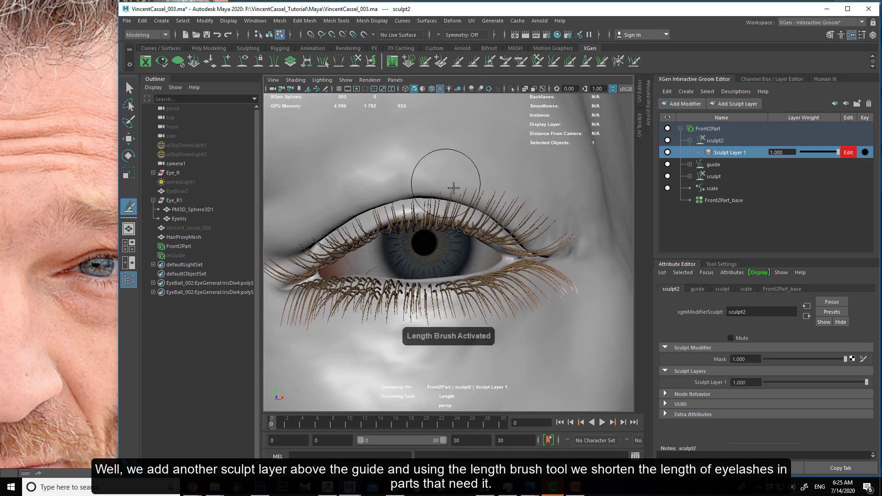
Shorten the lower lashes at the outer corner of the character's left eye with the Length brush
alt+drag(453, 189, 526, 270)
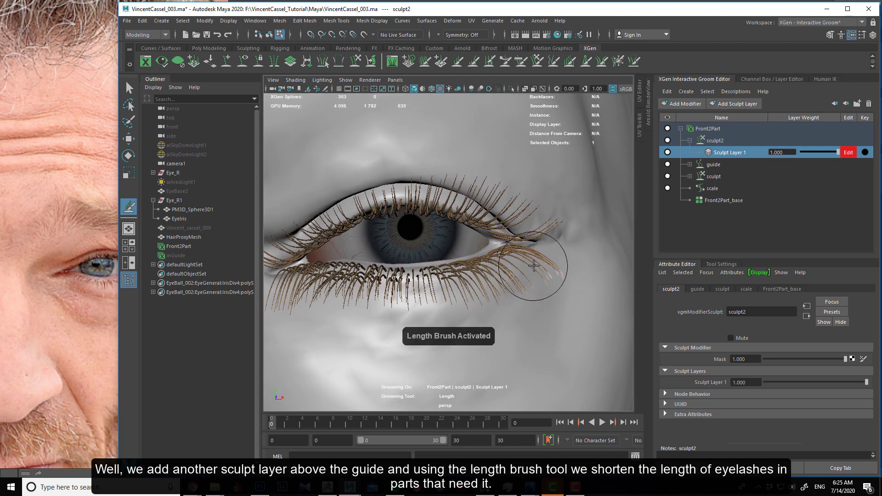
alt+drag(585, 278, 541, 276)
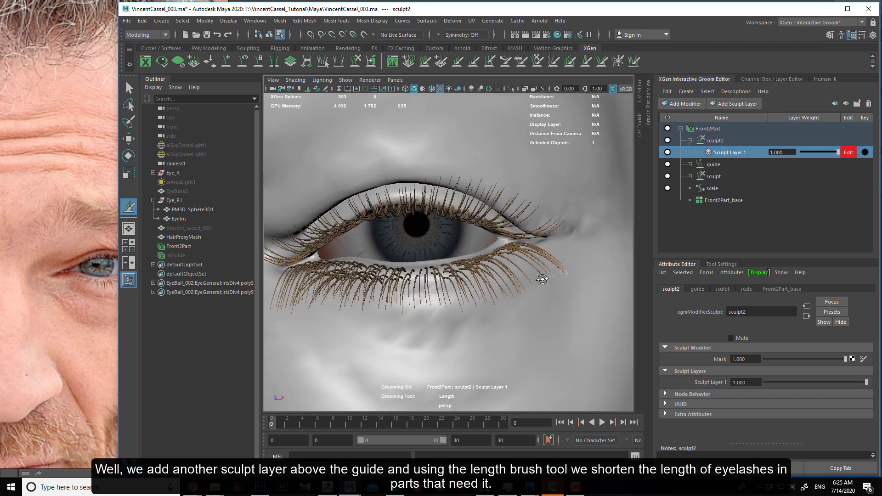
ctrl+click(559, 275)
ctrl+click(542, 279)
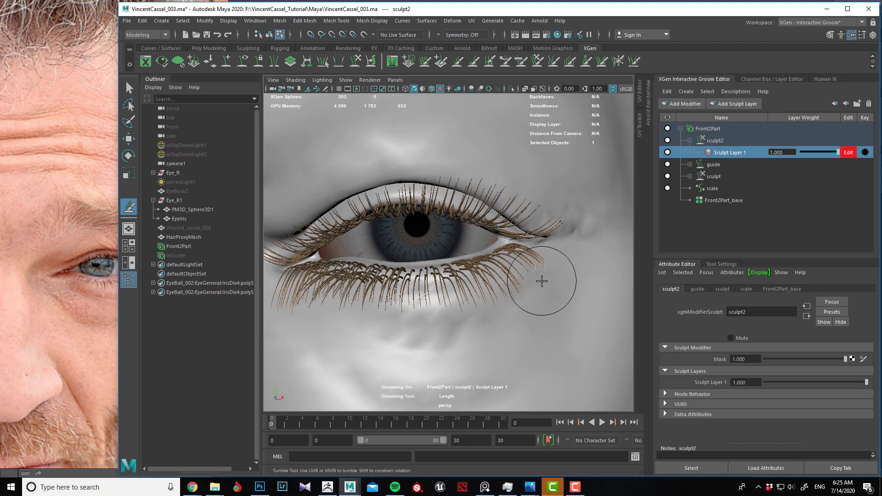
Set the Length brush strength to 23.715 and shorten the lower lashes at the left eye's inner and outer corners
click(722, 266)
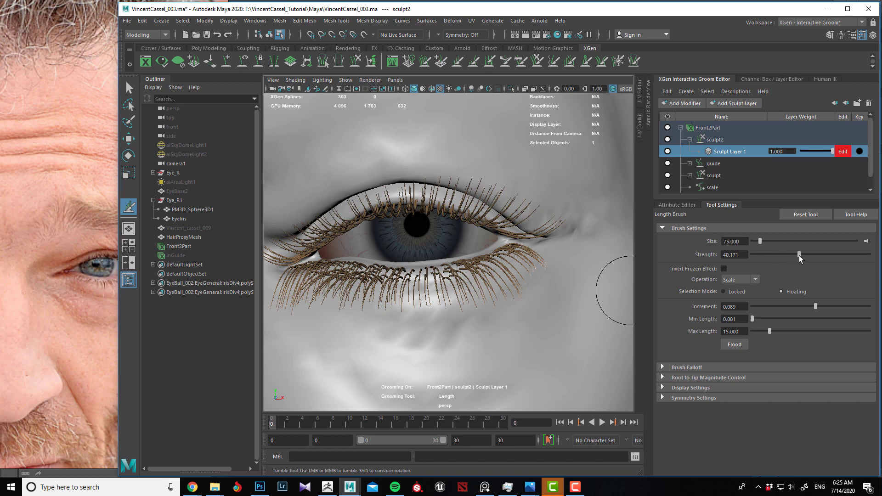
drag(798, 255, 782, 258)
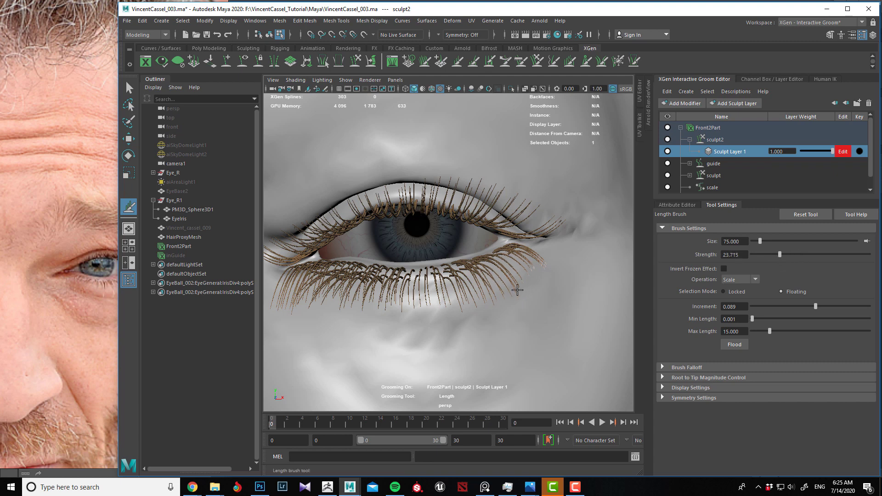
mouse_move(446, 316)
alt+mouse_down()
mouse_move(466, 321)
mouse_move(374, 339)
alt+mouse_up()
mouse_move(337, 279)
mouse_down()
mouse_move(364, 290)
mouse_move(324, 279)
mouse_up()
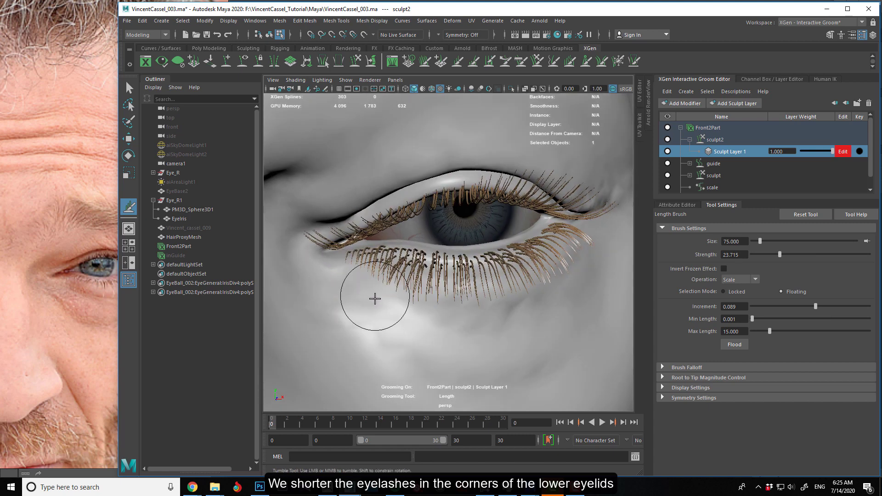
alt+middle_drag(456, 336, 437, 336)
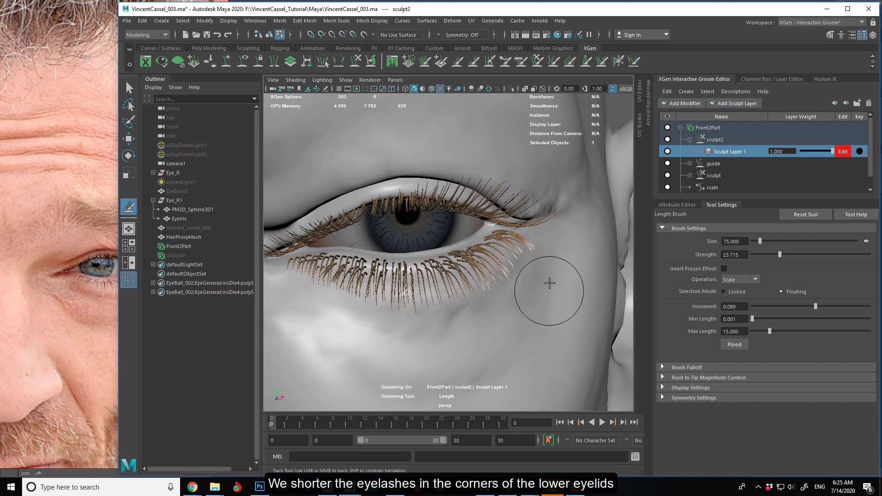
mouse_move(547, 276)
mouse_down()
mouse_move(504, 313)
mouse_move(524, 309)
mouse_up()
Shorten the lower lashes at the inner and outer corners of the character's right eye with the Length brush
alt+right_drag(534, 330, 356, 301)
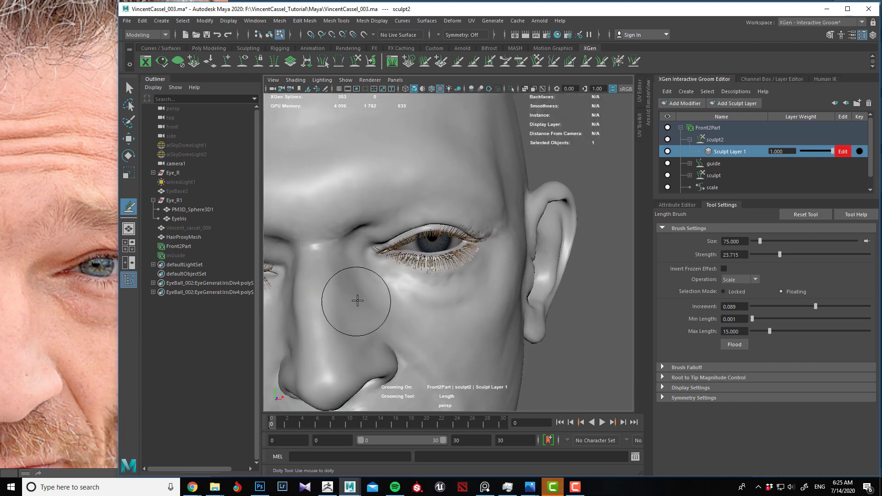
alt+middle_drag(357, 302, 407, 299)
alt+drag(412, 297, 508, 325)
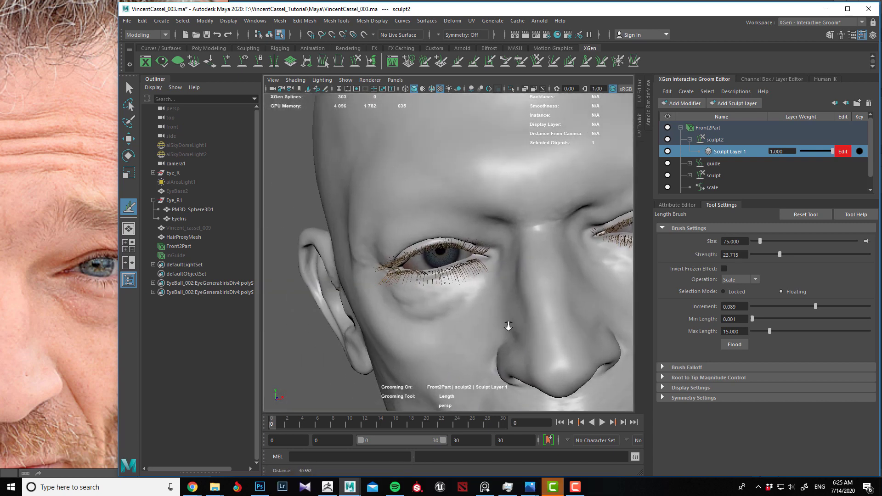
alt+right_drag(508, 325, 495, 296)
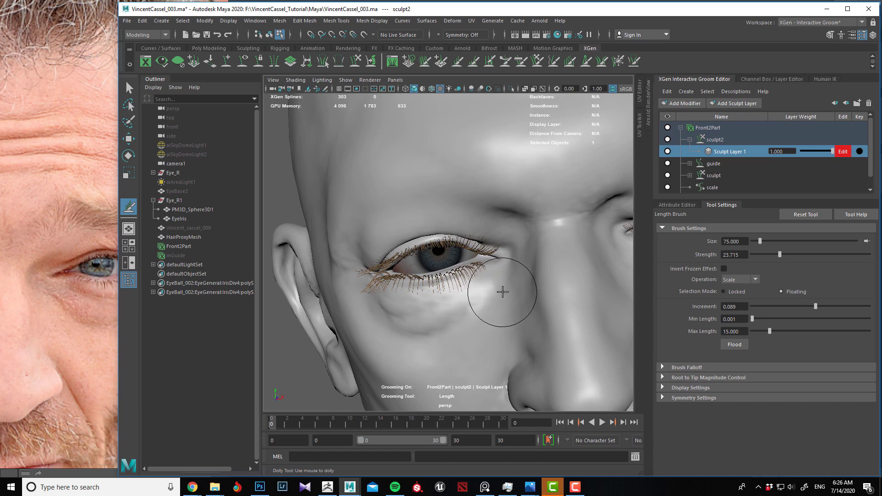
alt+drag(443, 320, 514, 320)
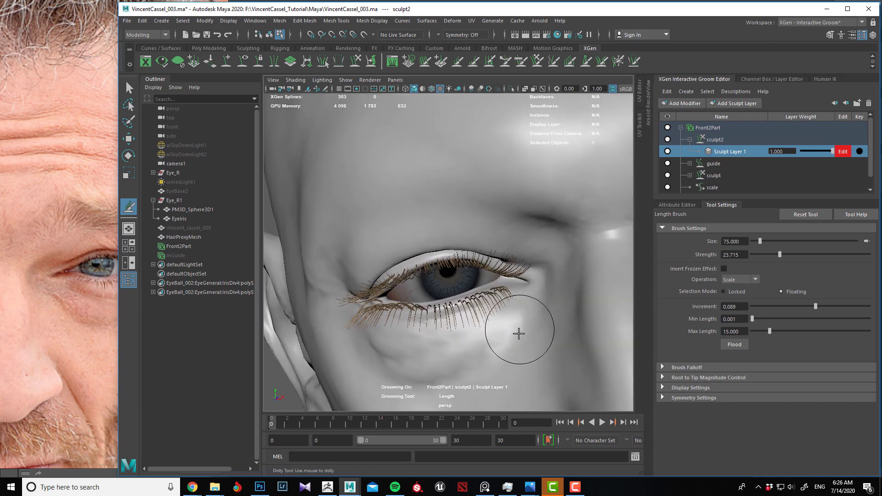
alt+drag(406, 345, 429, 335)
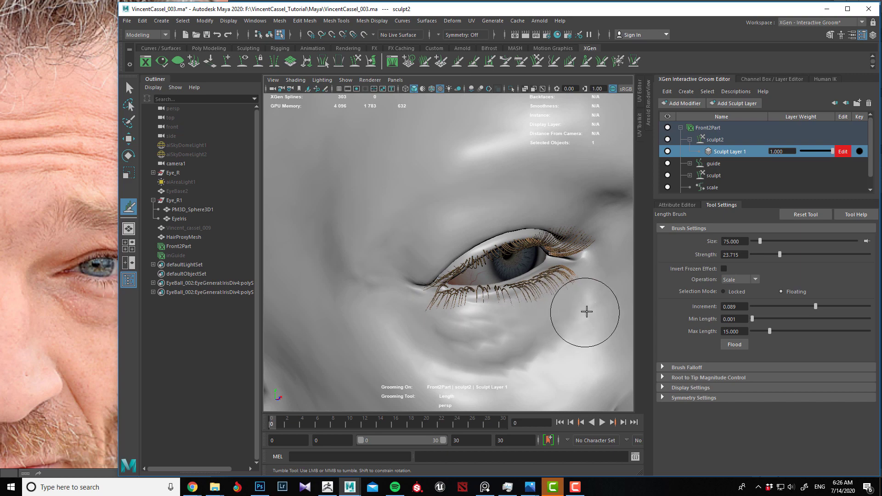
Shorten the upper lashes at the outer and inner corners of the left eye with the Length brush
mouse_move(585, 311)
alt+mouse_down()
mouse_move(502, 321)
mouse_move(370, 291)
mouse_move(508, 315)
mouse_move(398, 285)
mouse_move(441, 242)
alt+mouse_up()
alt+middle_drag(441, 242, 339, 315)
alt+right_drag(340, 314, 476, 307)
alt+middle_drag(476, 307, 529, 270)
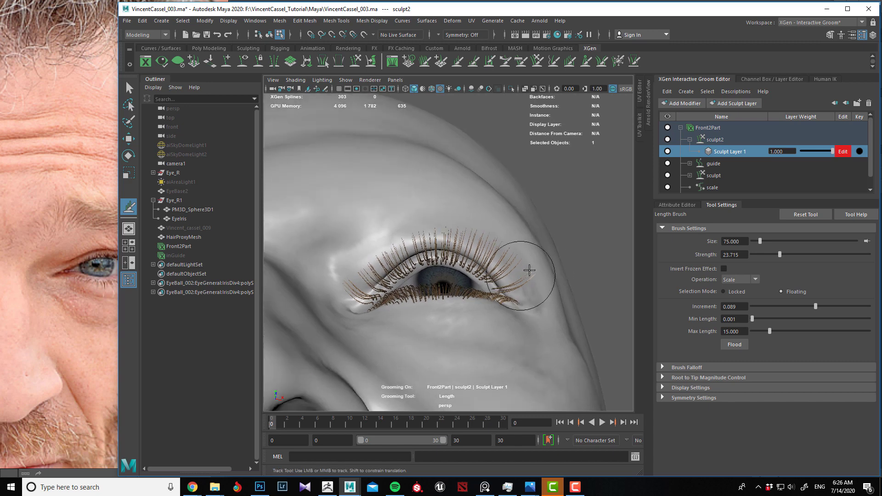
drag(533, 245, 522, 239)
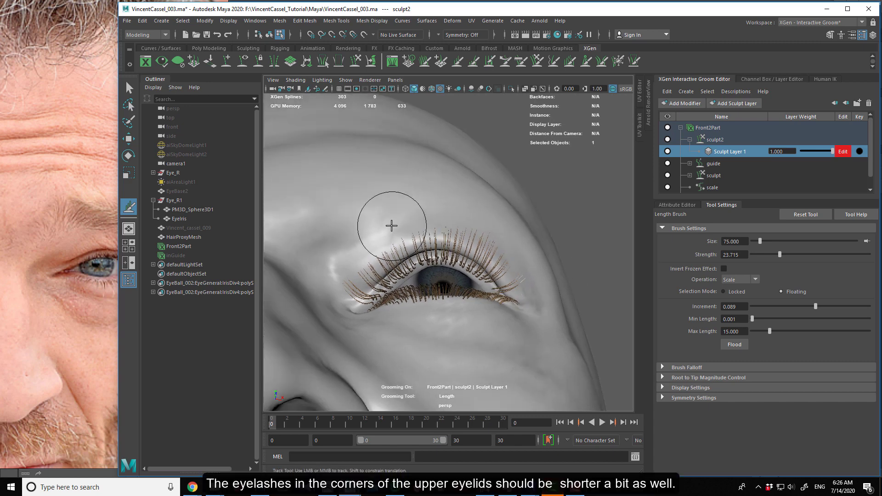
mouse_move(392, 226)
mouse_down()
mouse_move(329, 290)
mouse_move(333, 271)
mouse_up()
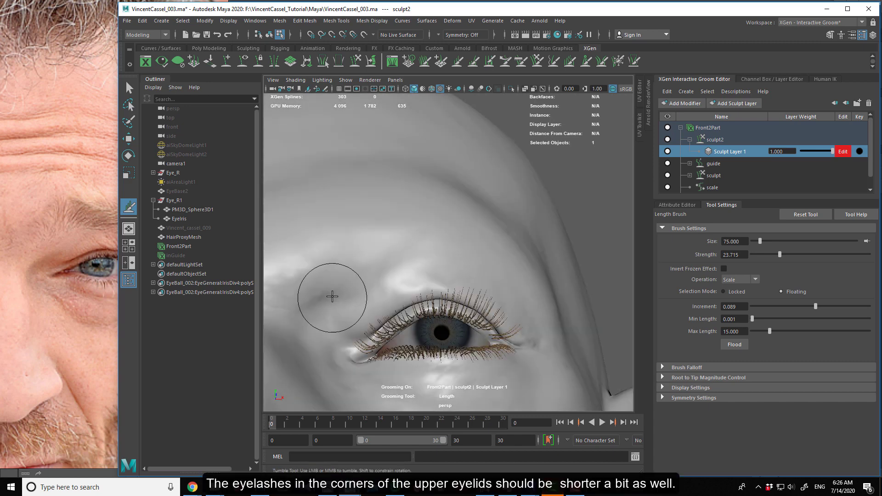
drag(336, 314, 340, 324)
Shorten the corner lashes of the right eye's upper eyelid and compare both eyes from the front
mouse_move(336, 353)
alt+middle_down()
mouse_move(414, 317)
mouse_move(443, 285)
alt+middle_up()
alt+drag(443, 285, 464, 265)
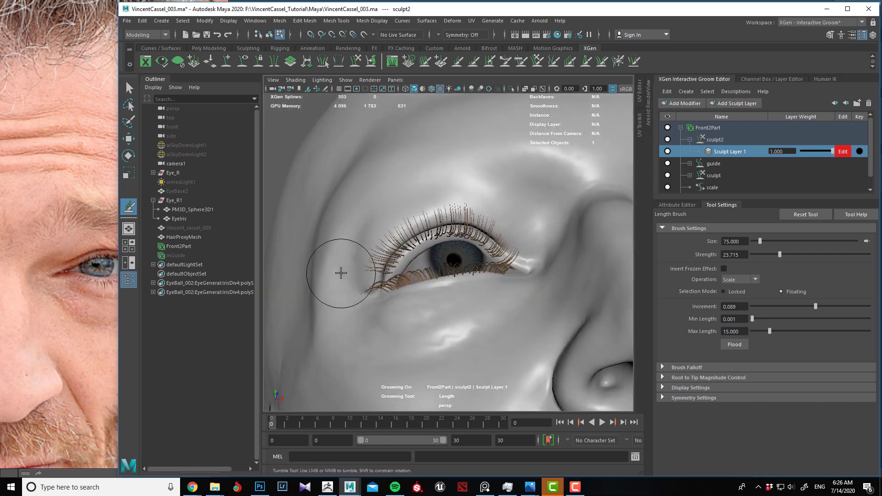
alt+middle_drag(512, 200, 522, 305)
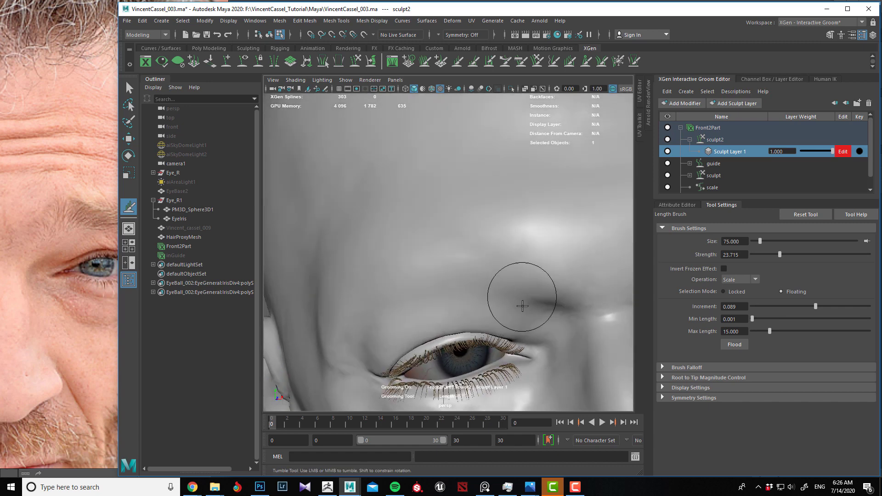
alt+right_drag(522, 305, 545, 348)
alt+drag(545, 348, 488, 331)
alt+middle_drag(488, 330, 427, 296)
alt+right_drag(427, 295, 465, 305)
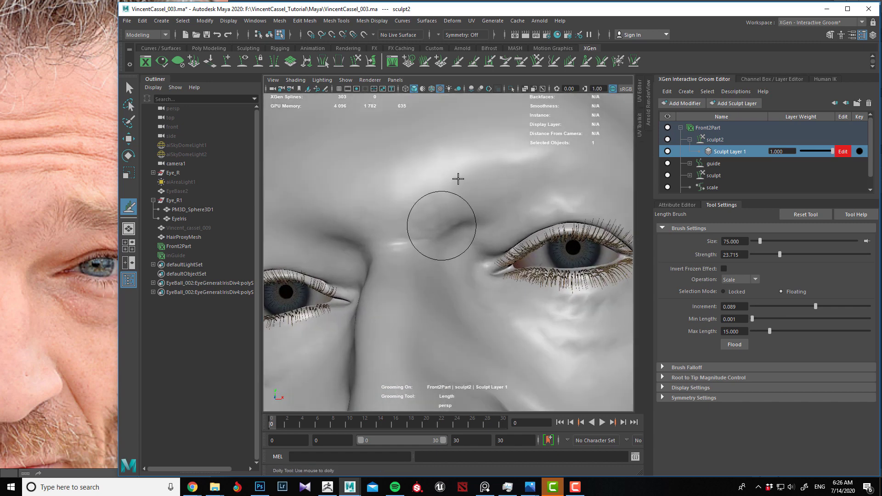
Add another Sculpt modifier above sculpt2 in Front2Part, select its Sculpt Layer 1 and switch to the Width brush
click(683, 103)
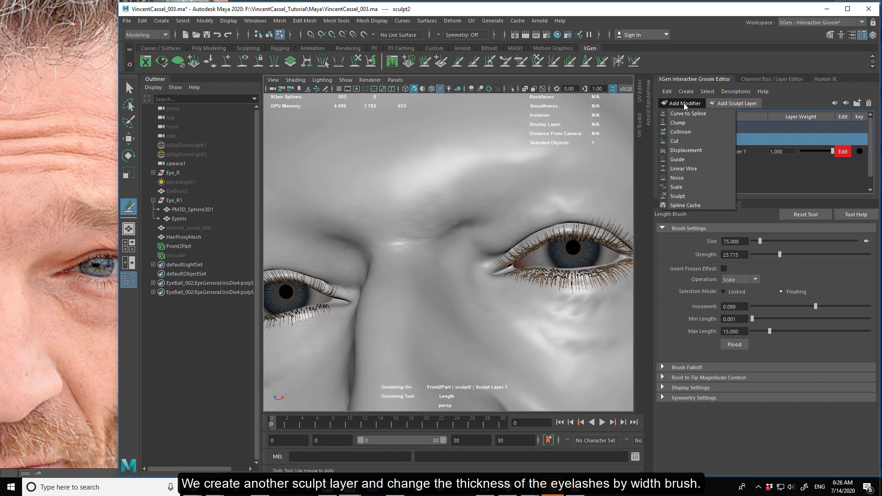
click(680, 196)
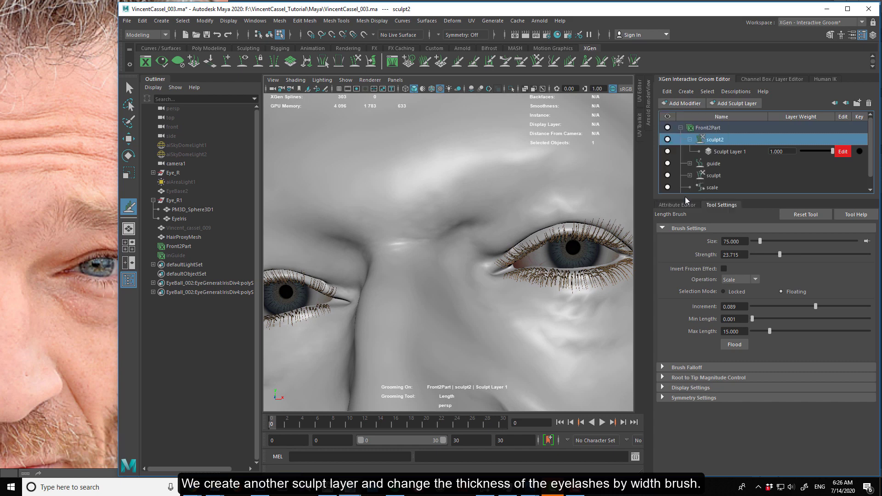
click(690, 140)
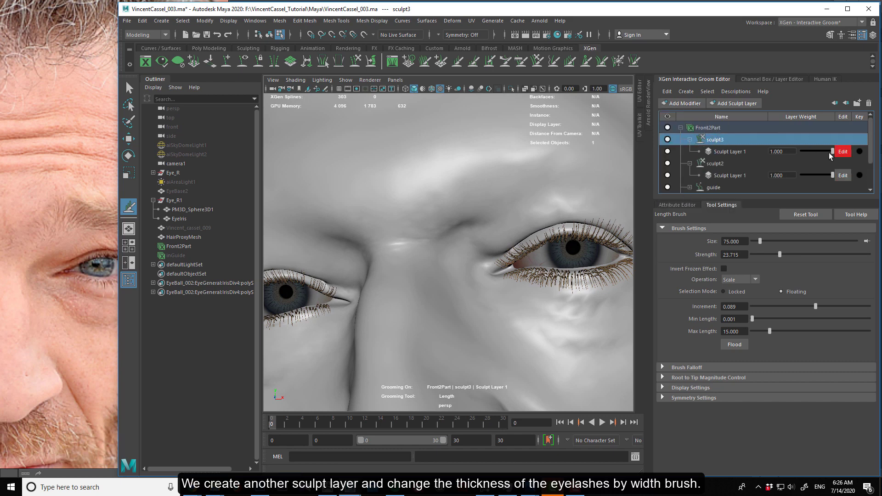
click(725, 152)
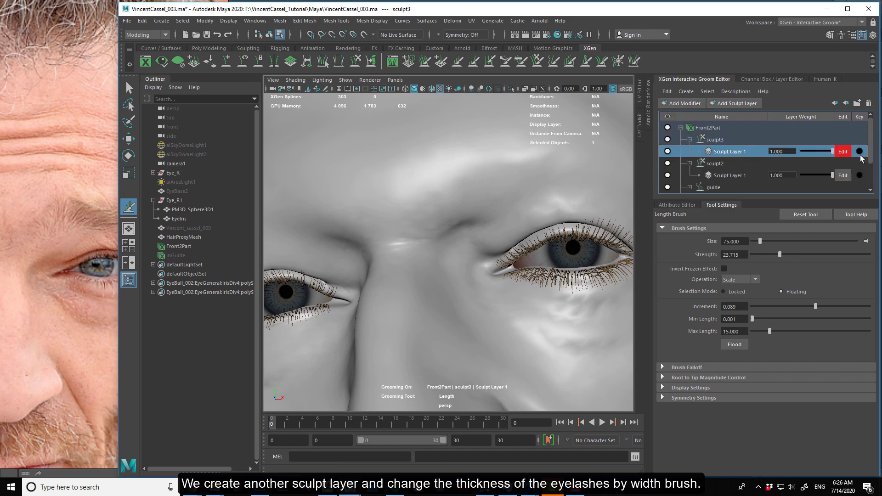
click(487, 68)
Thin the lashes toward the left eye's inner and outer corners with the Width brush at an increment of -0.049
mouse_move(498, 215)
alt+mouse_down()
mouse_move(413, 196)
mouse_move(397, 175)
alt+mouse_up()
scroll(396, 175, up, 2)
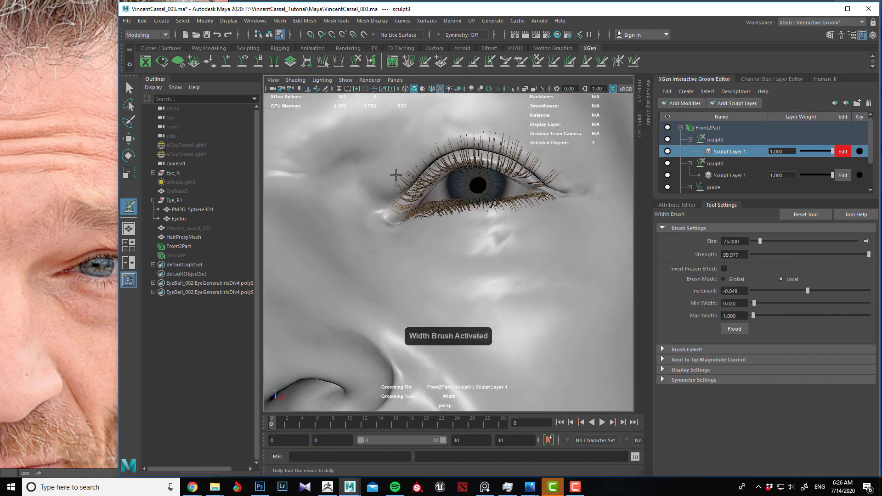
scroll(396, 175, up, 3)
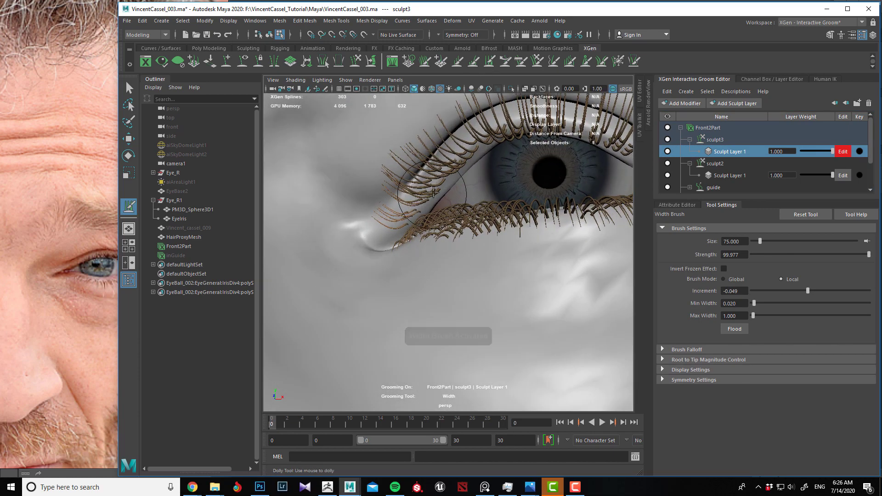
alt+drag(370, 186, 412, 284)
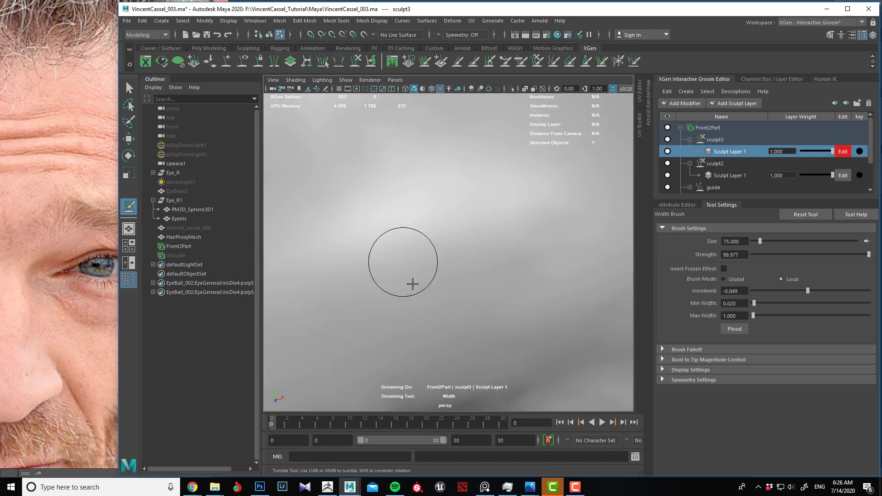
alt+middle_drag(412, 284, 378, 153)
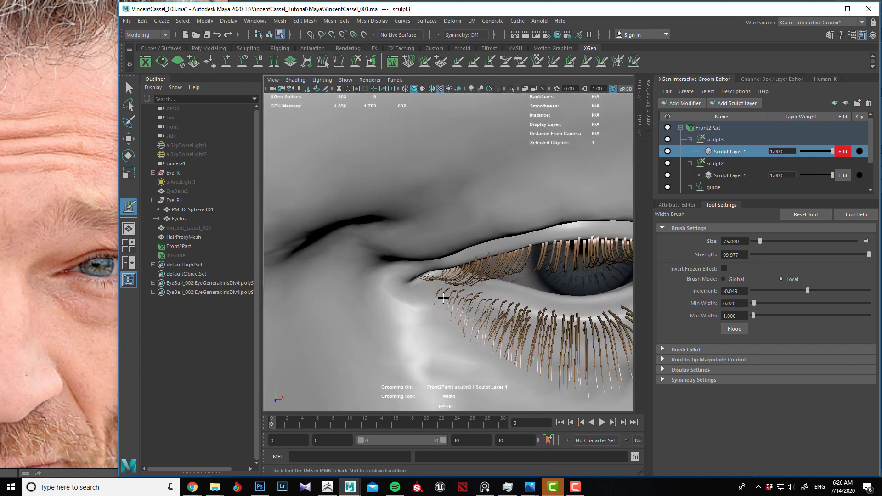
alt+middle_drag(463, 345, 413, 295)
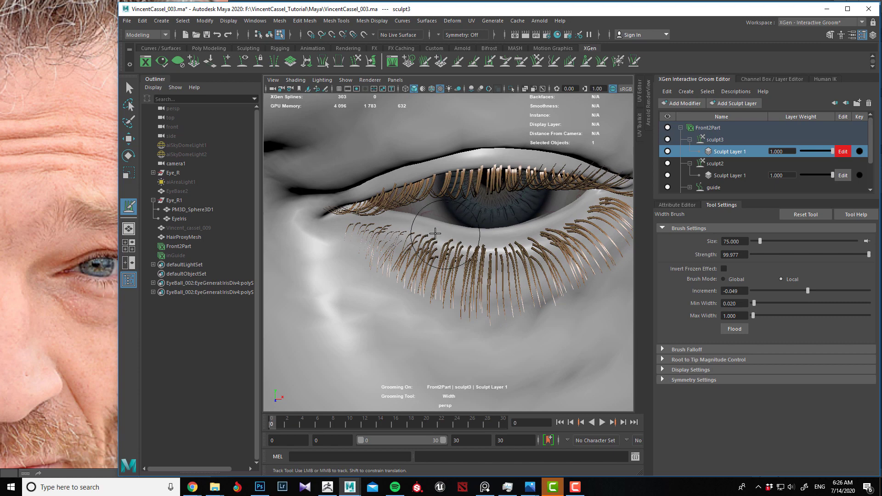
mouse_move(538, 218)
mouse_down()
mouse_move(611, 202)
mouse_move(620, 210)
mouse_move(592, 188)
mouse_move(473, 213)
mouse_move(512, 256)
mouse_move(500, 261)
mouse_up()
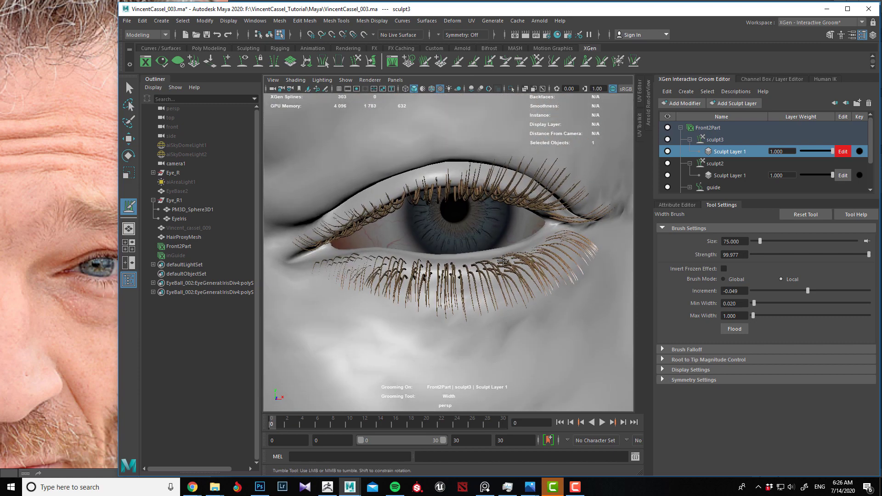
alt+middle_drag(437, 268, 473, 263)
alt+middle_drag(390, 289, 462, 273)
Thin the lashes around the right eye's inner and outer corners with the Width brush
alt+drag(451, 276, 409, 279)
alt+middle_drag(427, 276, 597, 234)
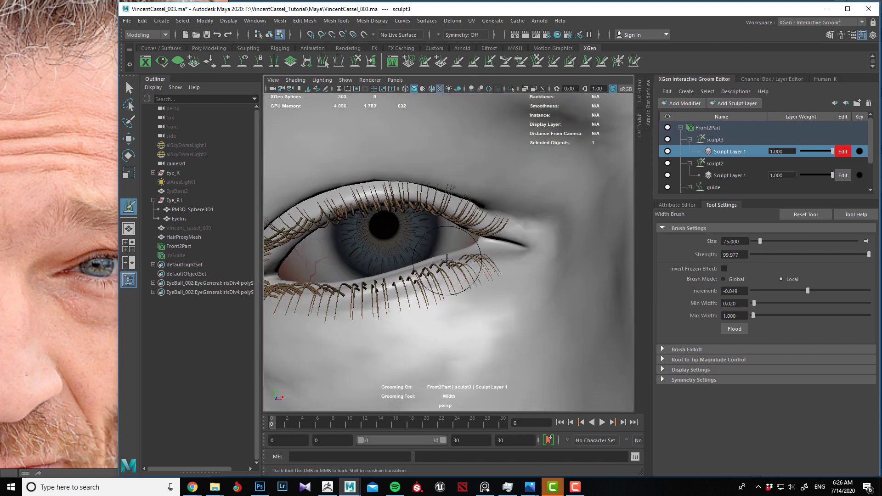
alt+drag(405, 304, 474, 286)
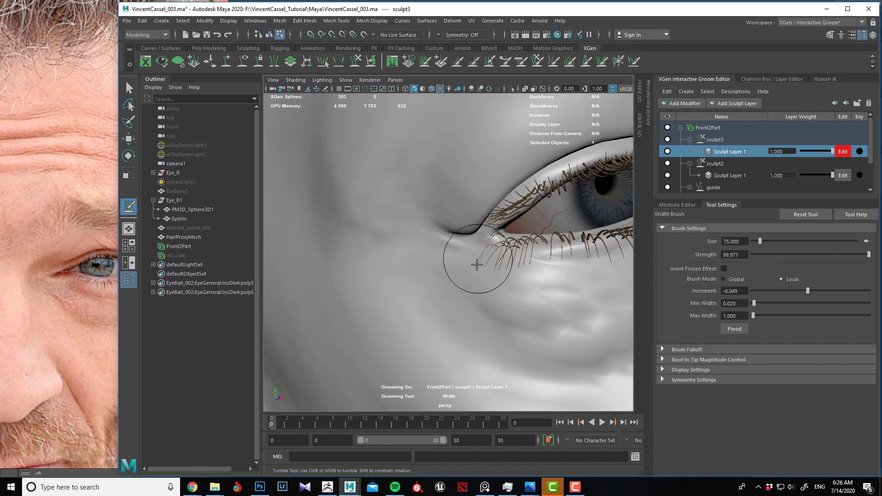
alt+right_drag(521, 276, 431, 264)
alt+drag(473, 264, 420, 270)
alt+right_drag(420, 270, 465, 268)
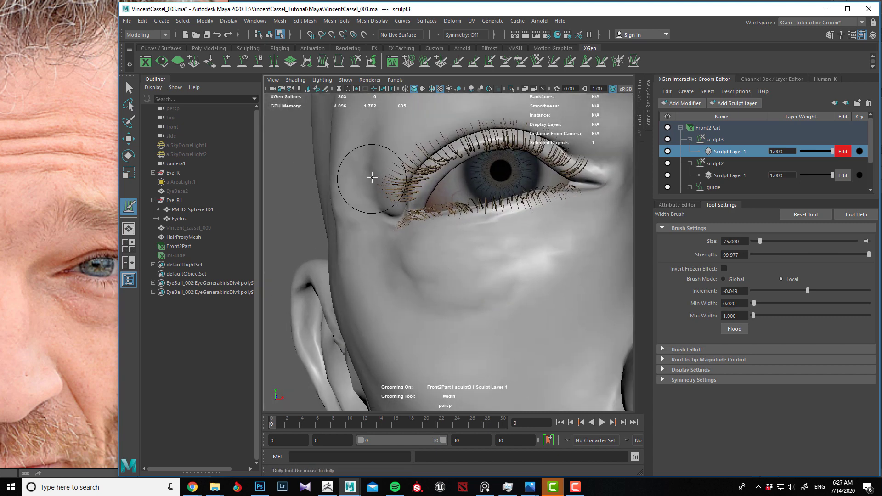
alt+middle_drag(426, 188, 487, 205)
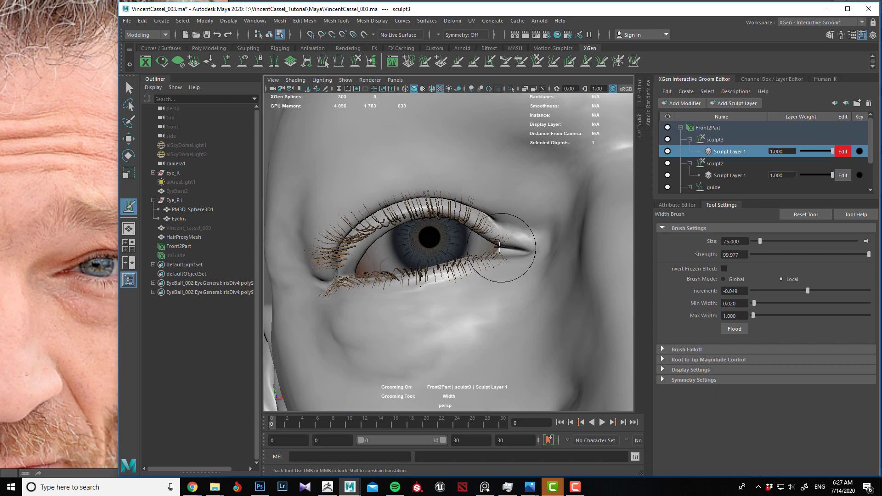
Undo the last Width brush strokes on the right eye's lashes
alt+right_drag(499, 247, 455, 223)
alt+drag(494, 250, 478, 222)
alt+right_drag(478, 223, 508, 230)
key(ctrl+z)
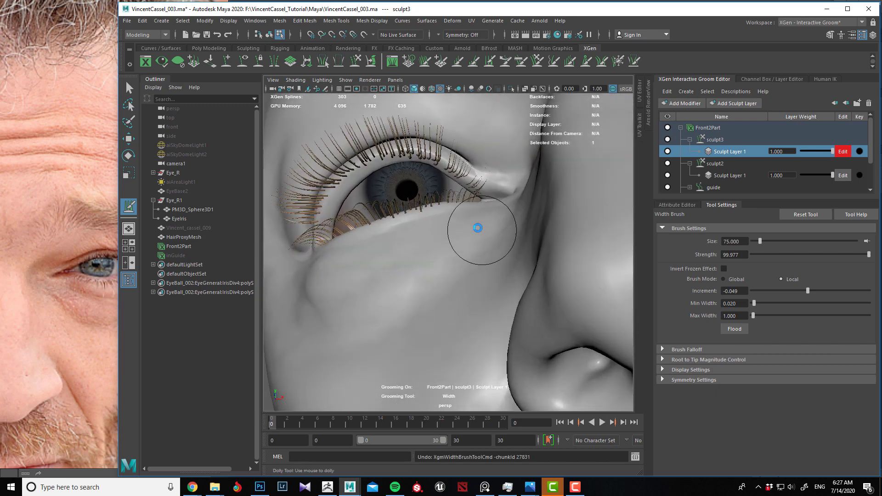
key(ctrl+z)
alt+drag(476, 229, 427, 232)
alt+middle_drag(427, 233, 431, 260)
key(ctrl+z)
Select Sculpt Layer 1 under sculpt2, make it editable and switch to the Length brush
alt+drag(409, 250, 472, 198)
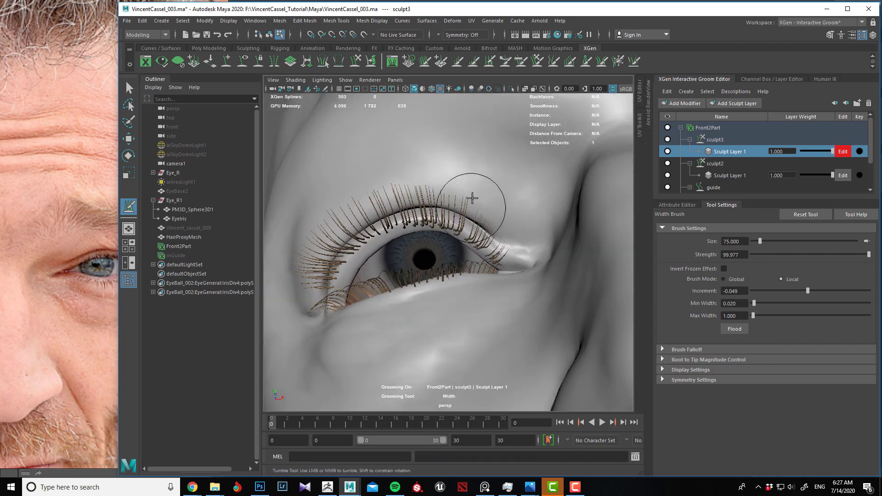
alt+right_drag(487, 229, 396, 202)
alt+drag(419, 228, 459, 214)
alt+middle_drag(521, 223, 360, 246)
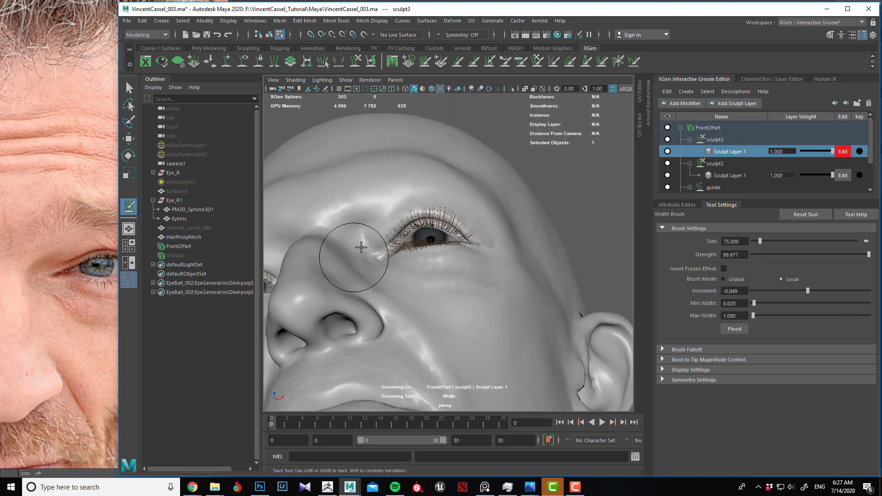
alt+right_drag(360, 246, 405, 235)
alt+drag(404, 235, 506, 234)
alt+right_drag(506, 234, 532, 225)
click(752, 175)
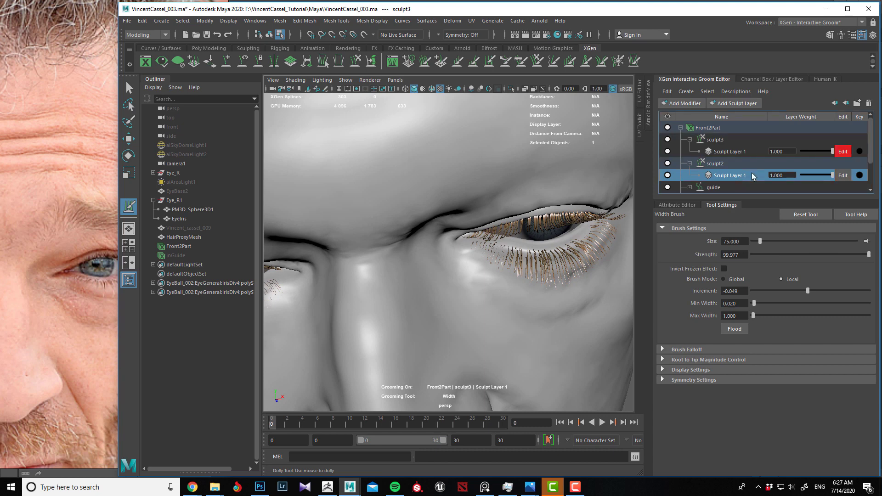
click(457, 61)
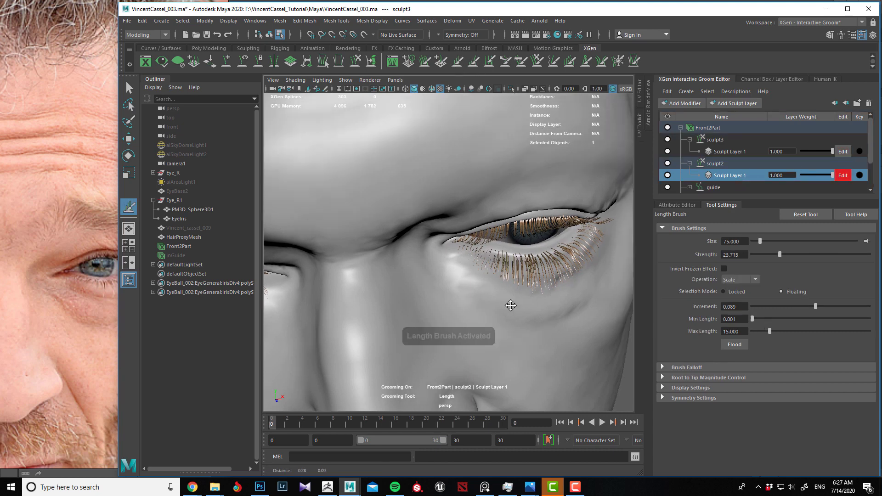
Examine the lash lengths along the upper and lower lids of both eyes from several angles
alt+middle_drag(507, 305, 544, 293)
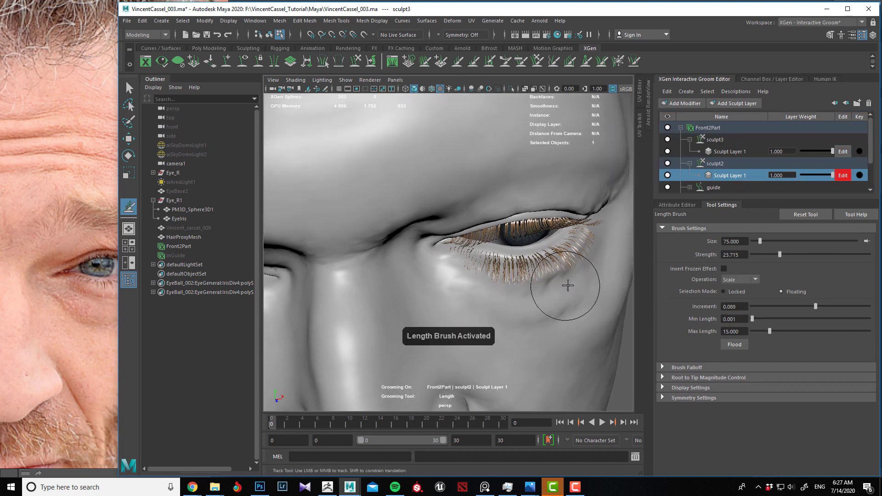
mouse_move(602, 257)
alt+middle_down()
mouse_move(459, 294)
mouse_move(460, 306)
alt+middle_up()
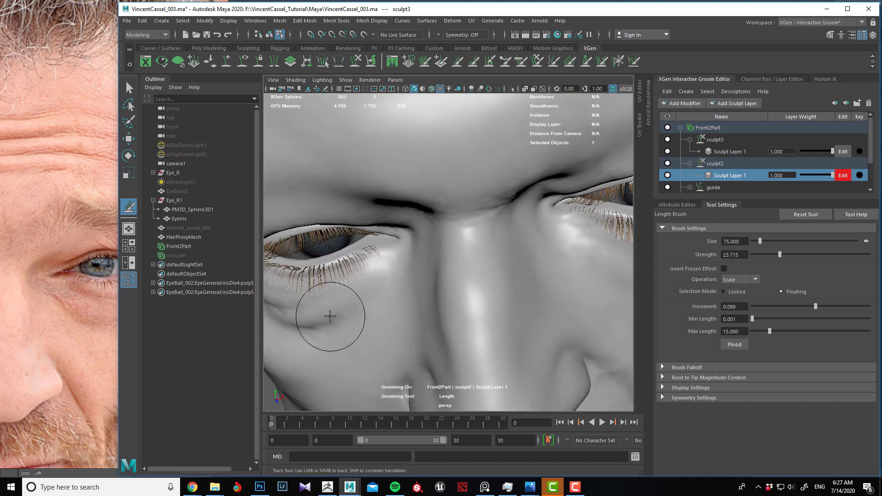
alt+drag(334, 315, 423, 297)
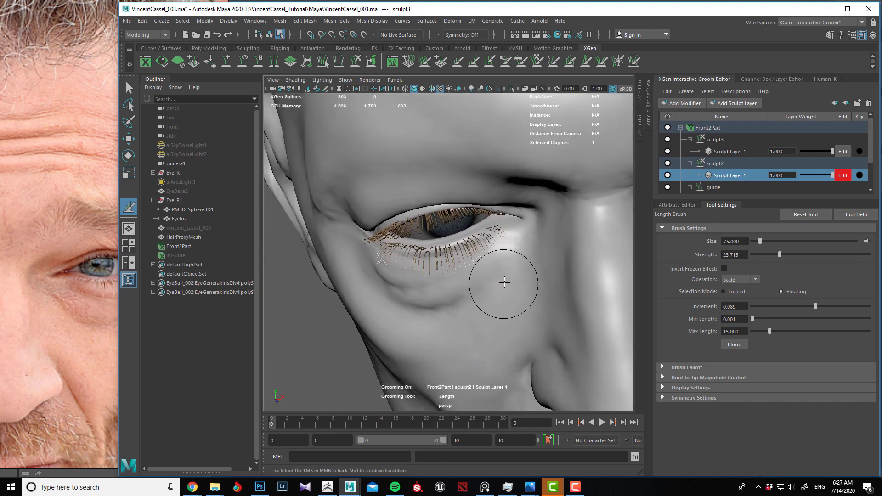
alt+middle_drag(532, 285, 352, 294)
alt+middle_drag(538, 265, 480, 276)
alt+right_drag(480, 276, 506, 302)
alt+drag(506, 301, 510, 280)
alt+middle_drag(512, 265, 488, 277)
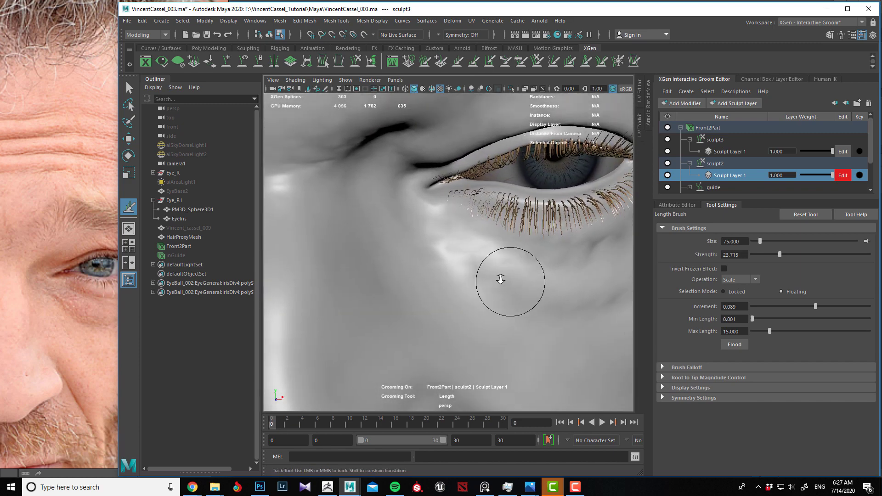
alt+right_drag(500, 280, 464, 260)
alt+drag(464, 260, 509, 288)
alt+right_drag(510, 287, 462, 234)
alt+middle_drag(462, 235, 445, 267)
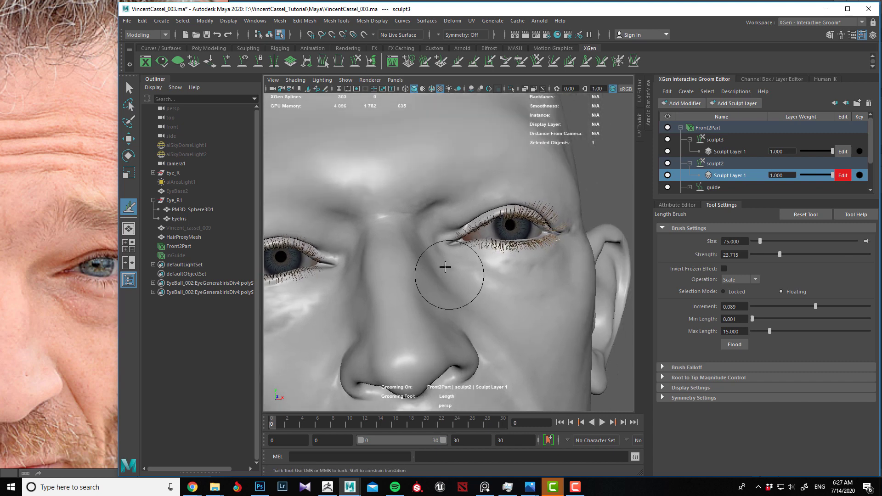
alt+drag(445, 268, 467, 266)
alt+right_drag(467, 266, 561, 246)
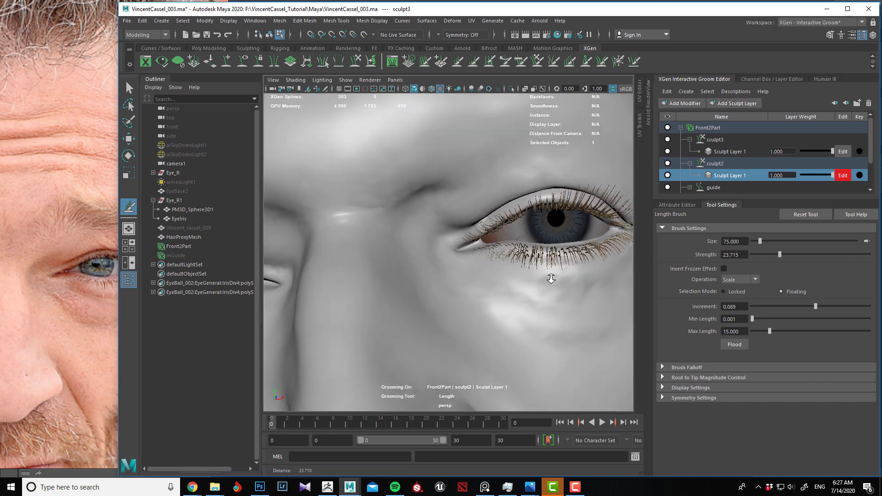
Make sculpt3's Sculpt Layer 1 the edited layer and activate the Width brush over the eyes' lashes
click(838, 153)
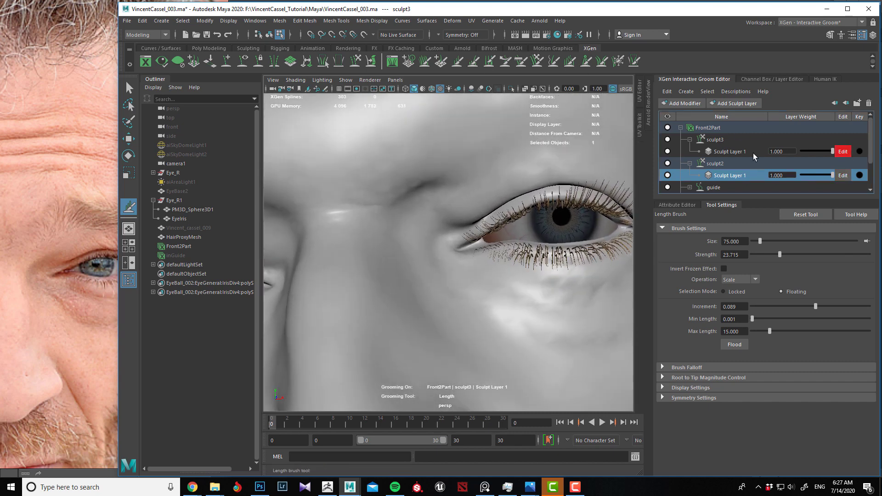
click(734, 153)
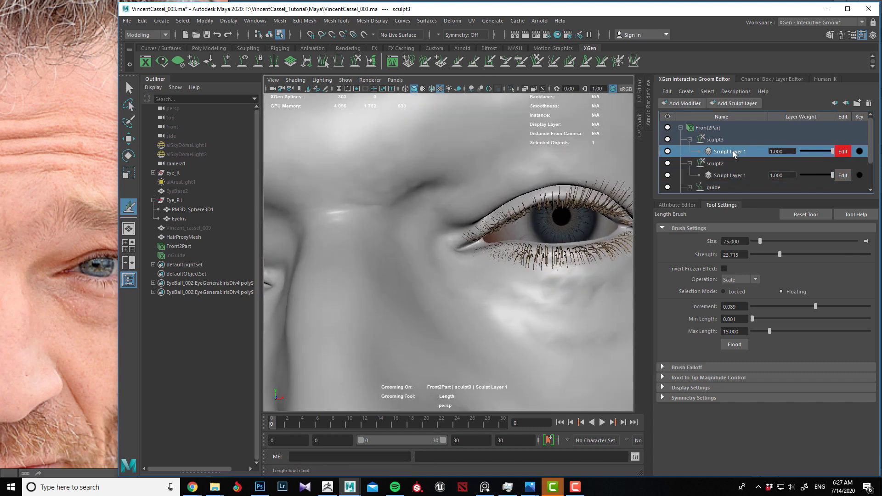
click(489, 61)
alt+drag(542, 236, 473, 247)
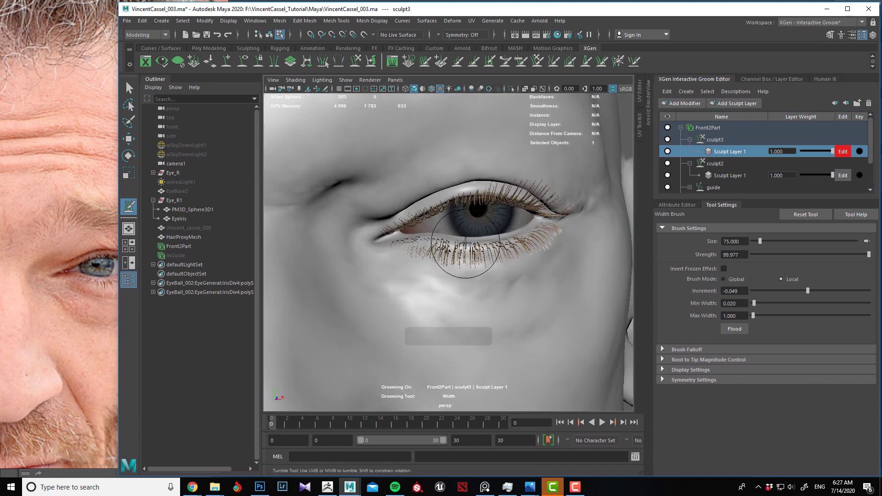
mouse_move(463, 258)
alt+middle_down()
mouse_move(598, 227)
mouse_move(416, 271)
alt+middle_up()
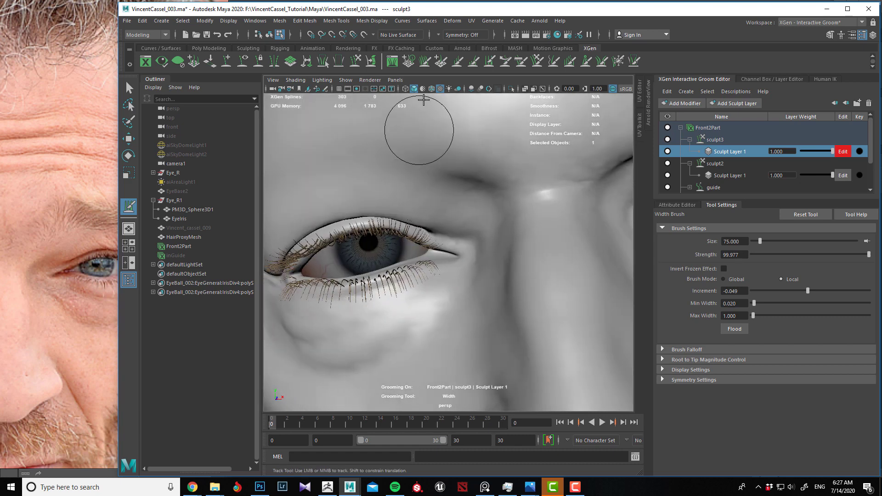
Return to the Length brush, make sculpt2's Sculpt Layer 1 editable and check the lashes close up
click(458, 61)
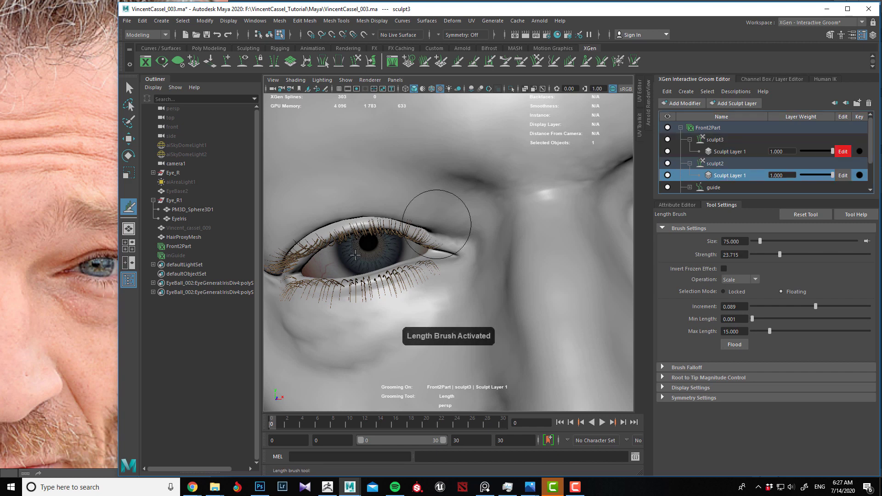
click(842, 175)
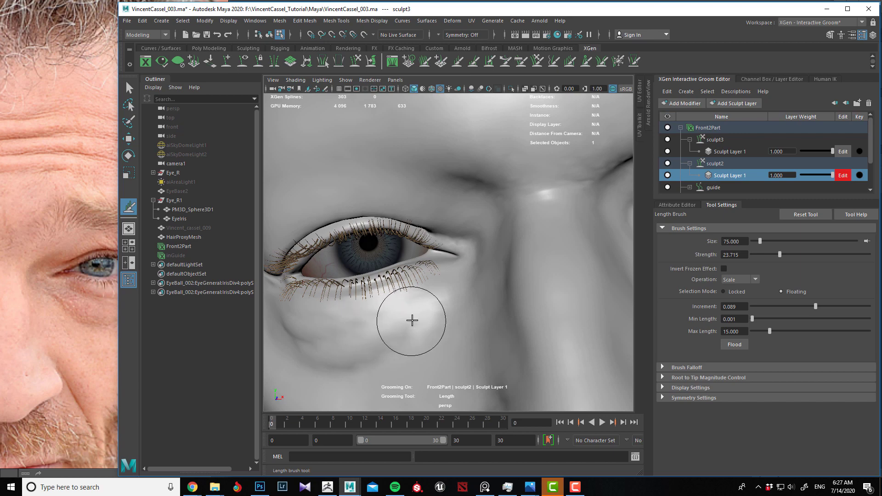
alt+right_drag(425, 311, 391, 261)
scroll(474, 270, up, 10)
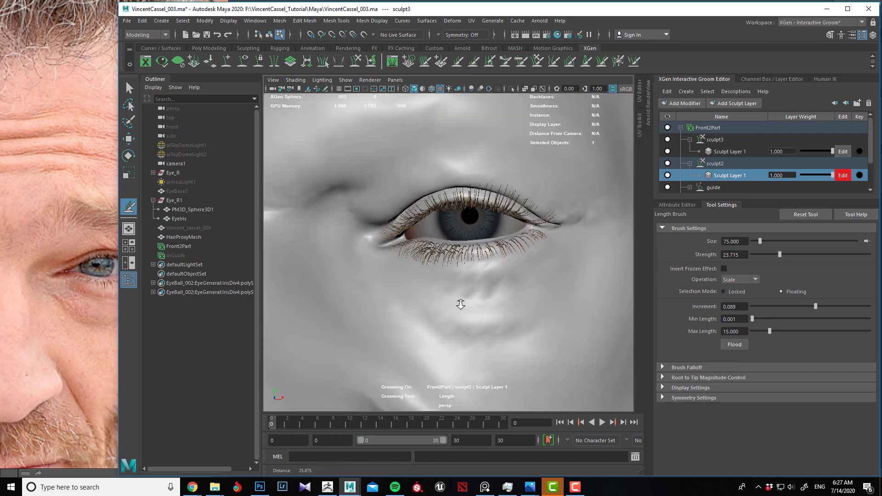
scroll(461, 304, up, 8)
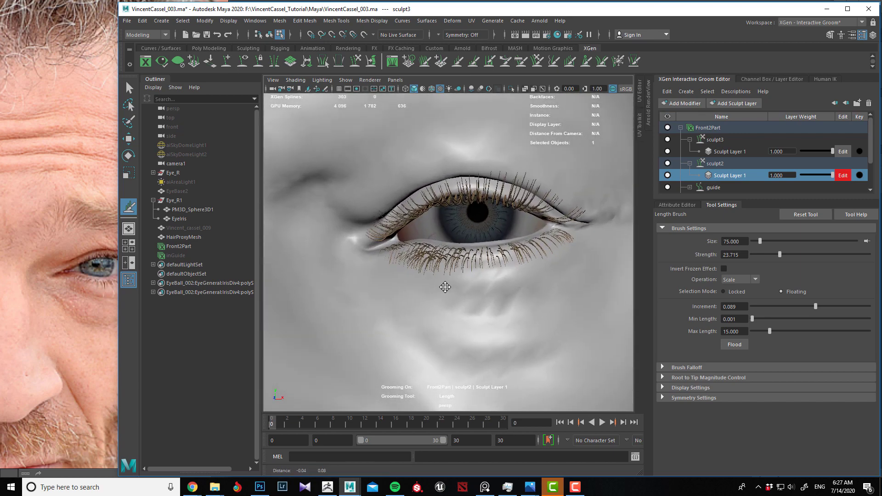
scroll(510, 279, up, 5)
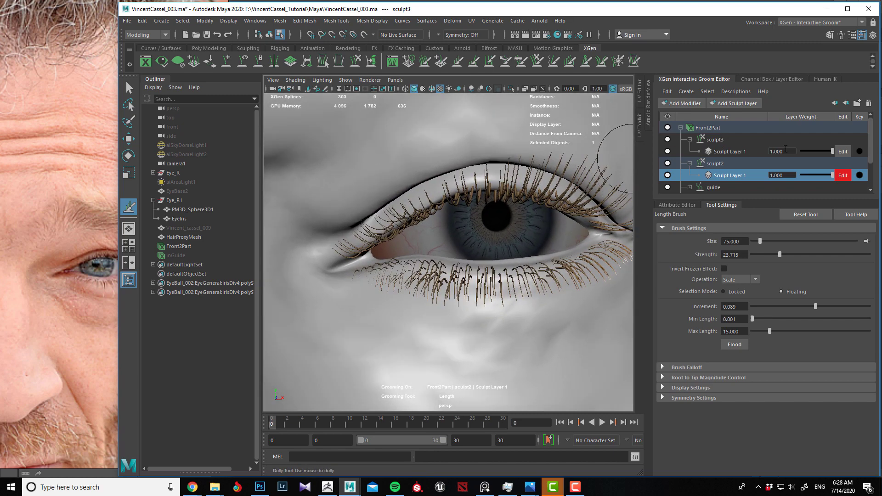
Add a Clump modifier to Front2Part and set its Clump Points Density to 80
click(710, 127)
click(684, 103)
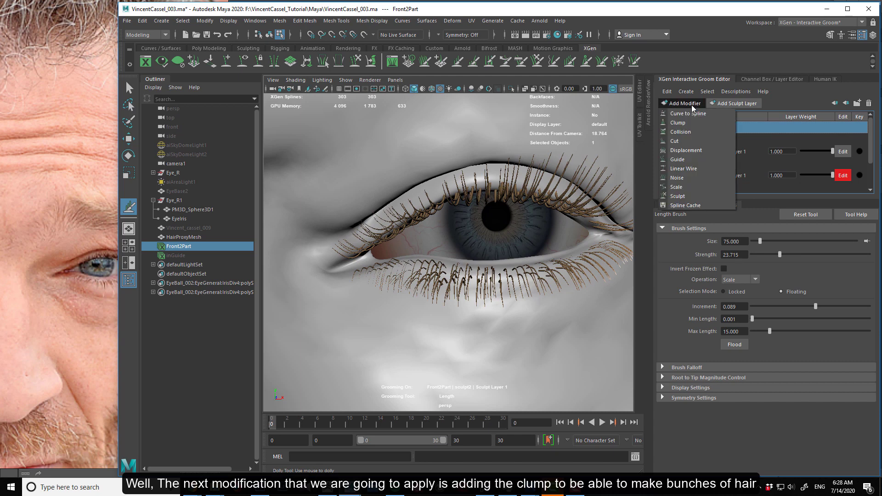
click(687, 122)
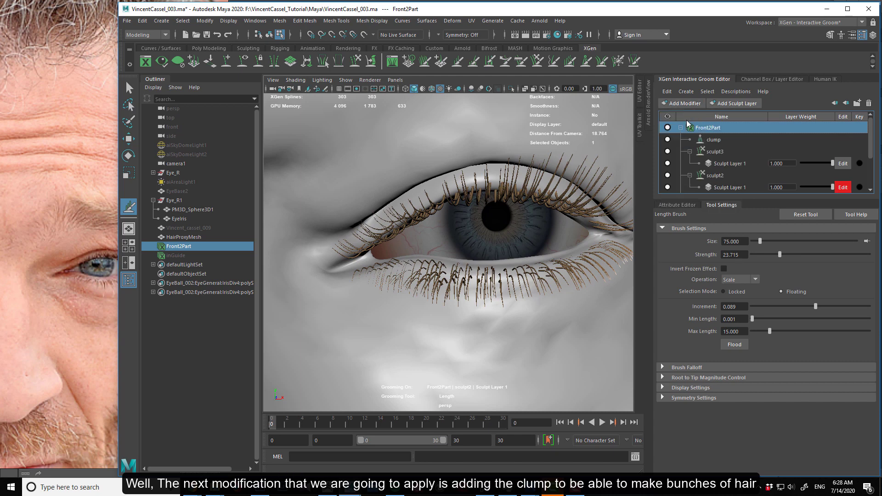
click(713, 140)
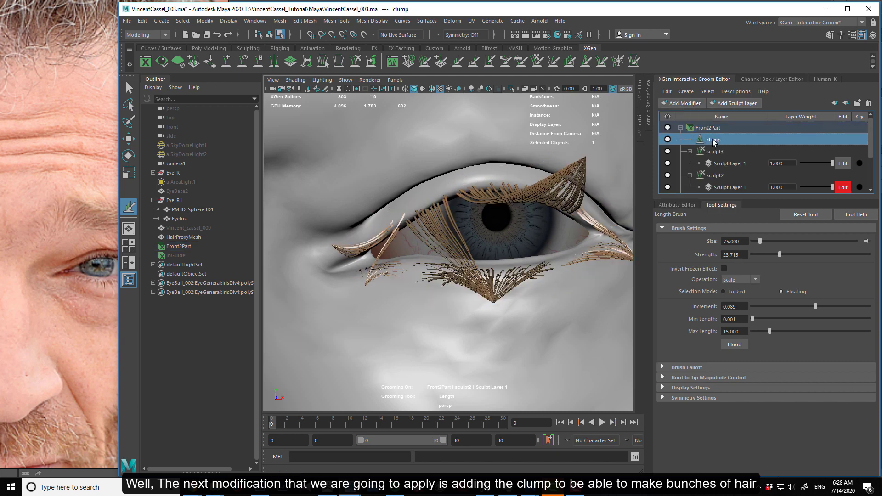
click(689, 205)
scroll(697, 390, down, 3)
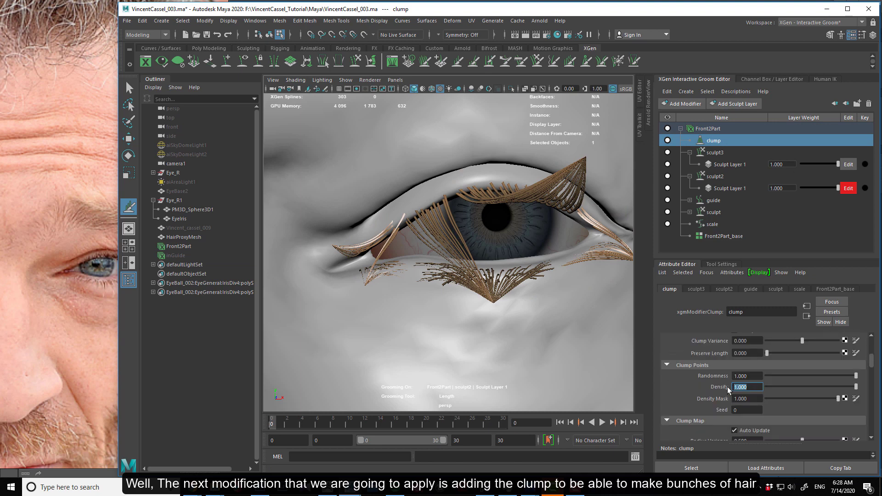
text(20)
key(Return)
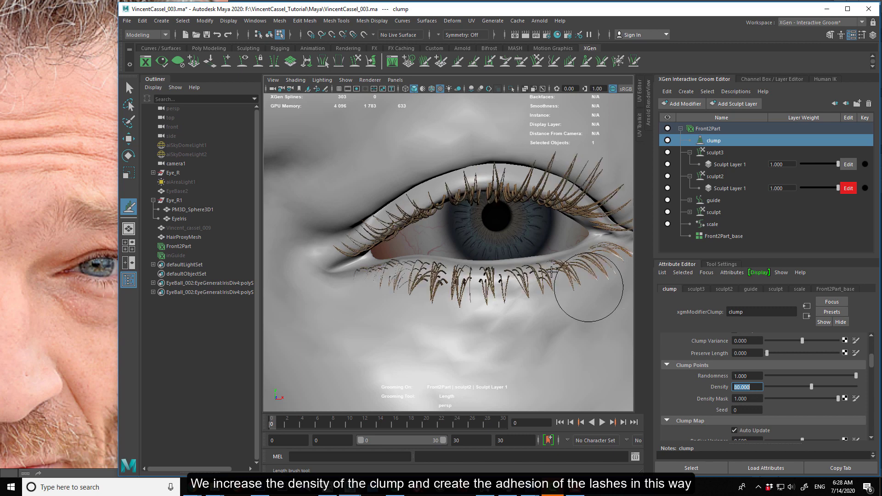
Try clump Density values of 90 and 120, comparing the lash bunches around the eye
alt+right_drag(524, 276, 470, 261)
alt+drag(469, 261, 470, 266)
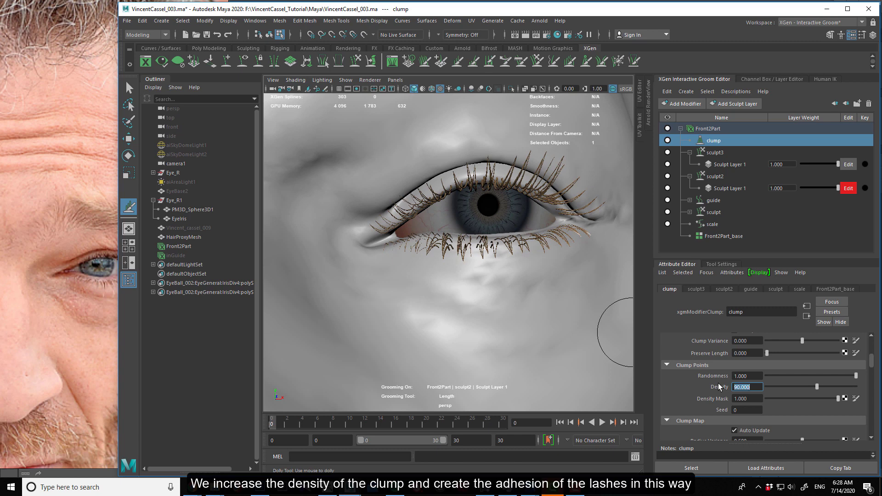
alt+right_drag(500, 267, 376, 282)
alt+drag(380, 284, 366, 290)
alt+right_drag(366, 289, 502, 282)
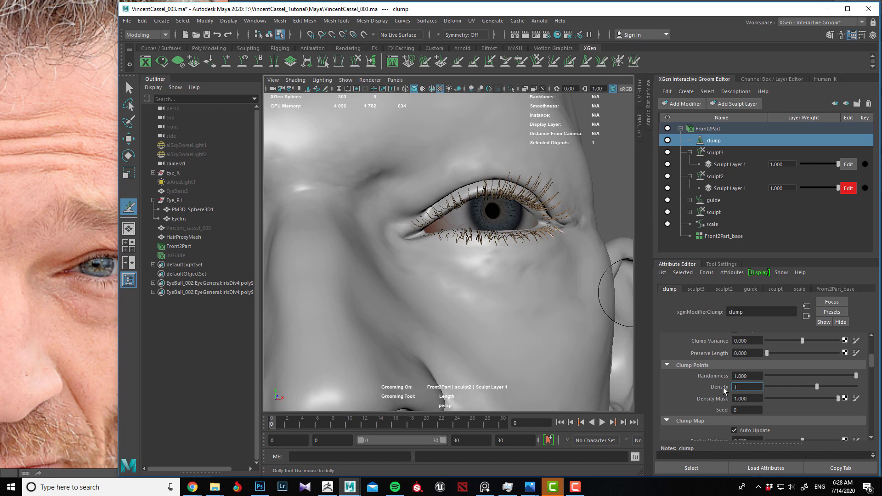
alt+drag(512, 250, 483, 264)
alt+right_drag(363, 292, 423, 300)
alt+drag(399, 300, 441, 306)
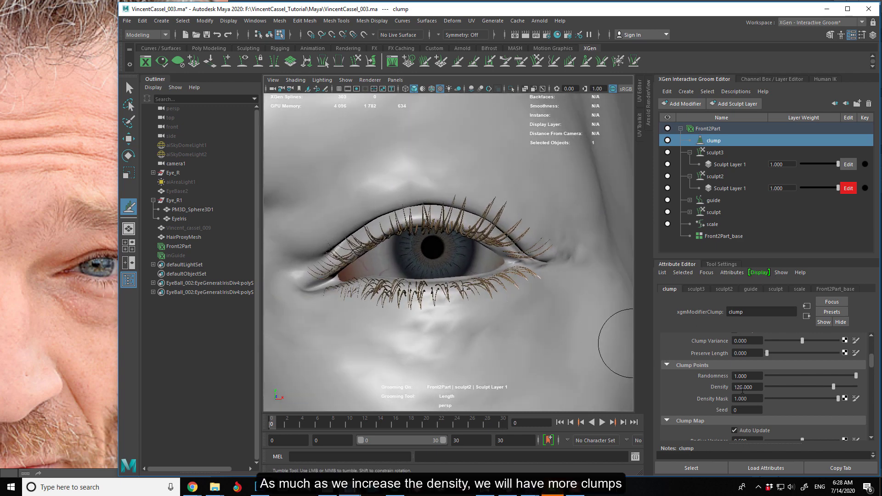
Set the clump's Density to 200 and adjust the end point of its Clump Scale ramp
text(200)
key(Return)
alt+drag(437, 327, 487, 330)
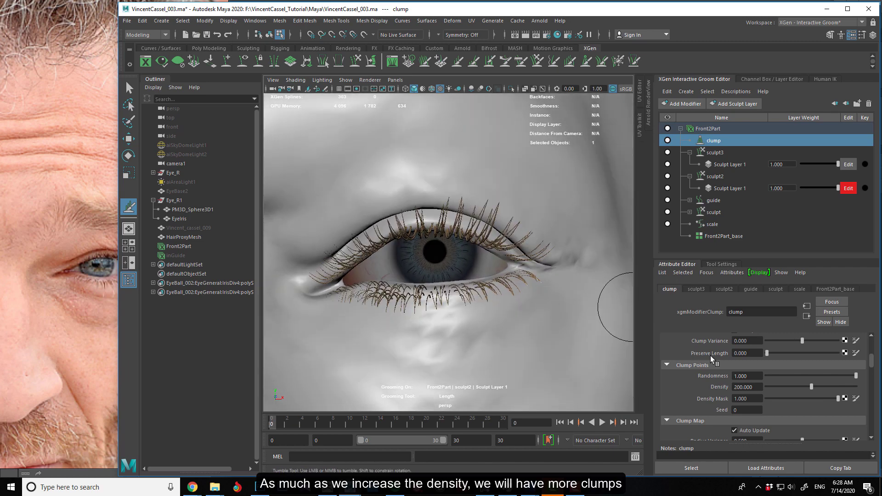
scroll(712, 356, up, 3)
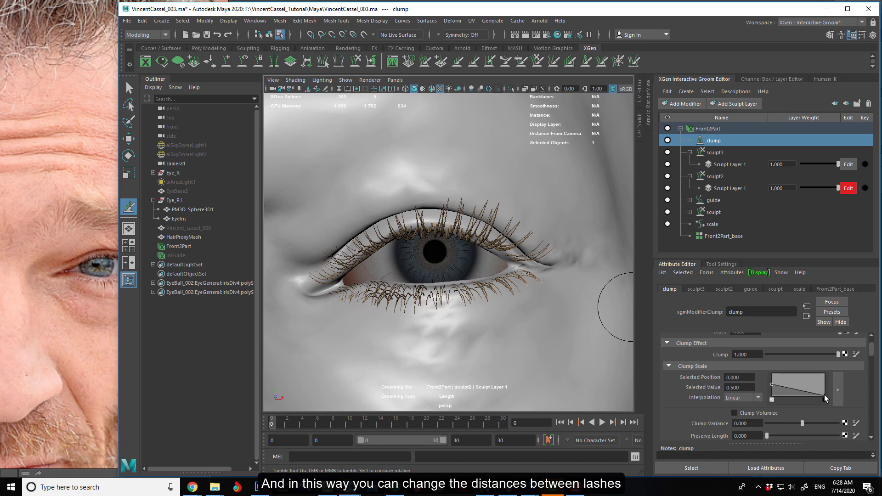
drag(824, 395, 807, 392)
Add a Noise modifier to Front2Part and set its Frequency to 0.994 and Magnitude to 0.311
click(712, 130)
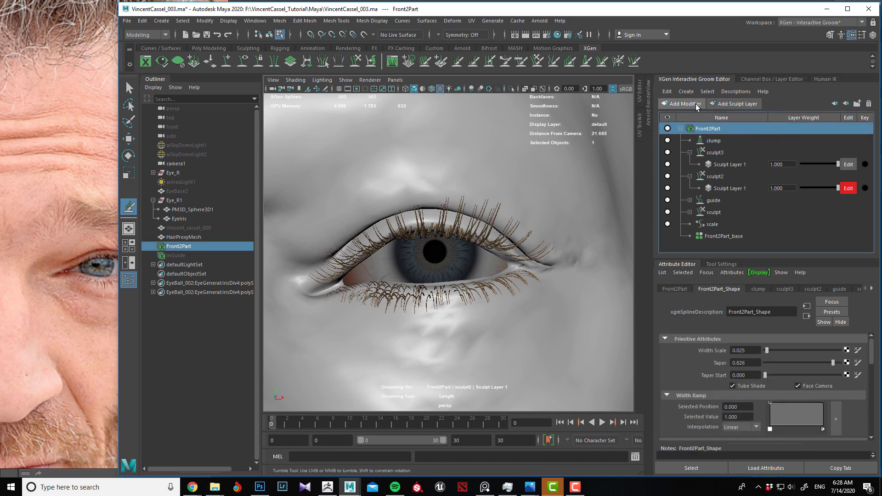
click(696, 105)
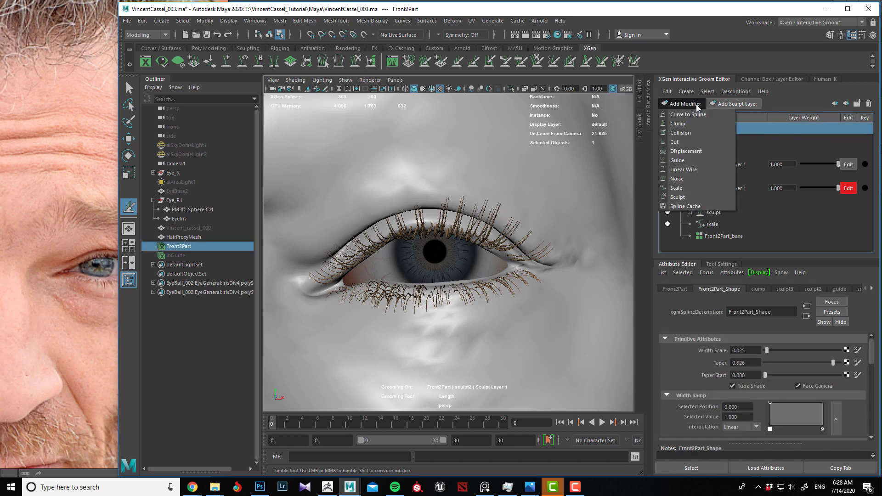
click(685, 180)
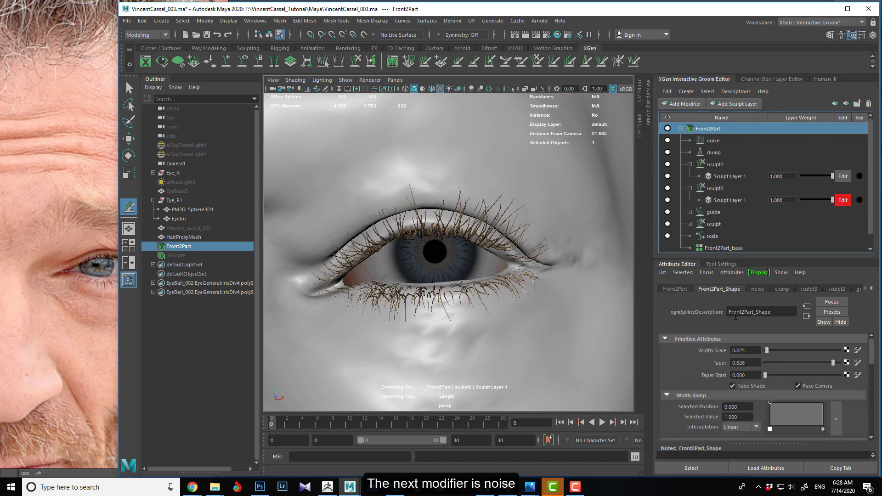
click(716, 141)
mouse_move(772, 371)
mouse_down()
mouse_move(765, 385)
mouse_move(771, 371)
mouse_up()
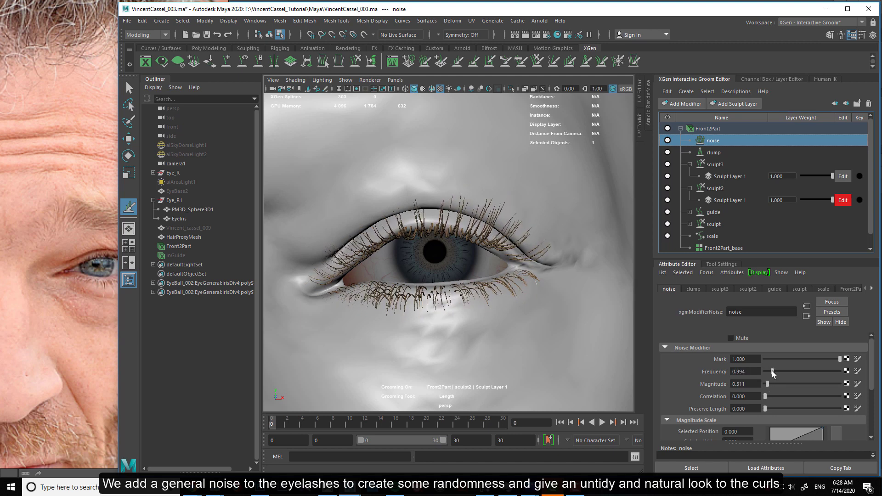
Examine the clumped and noised lashes from the side and front of the head and close up
alt+drag(464, 335, 424, 286)
alt+drag(508, 312, 551, 308)
alt+right_drag(551, 308, 478, 260)
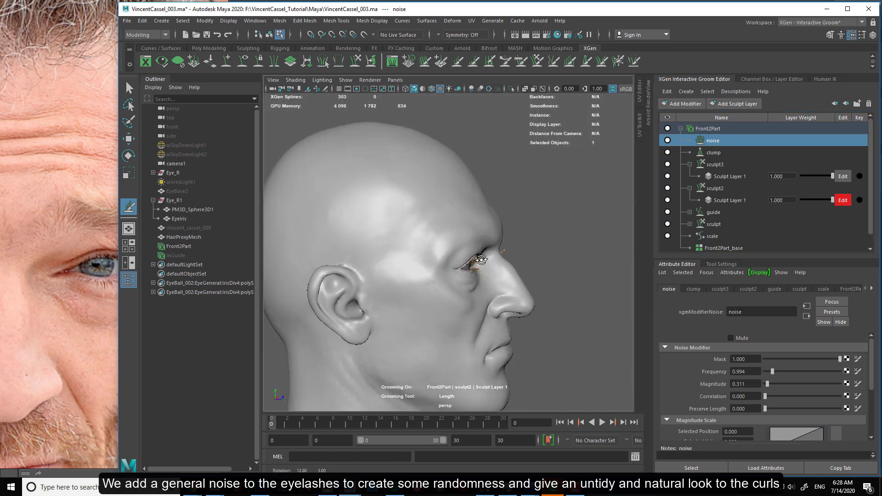
alt+drag(478, 260, 311, 262)
alt+right_drag(317, 267, 409, 320)
alt+middle_drag(410, 319, 443, 308)
alt+drag(384, 307, 427, 291)
alt+right_drag(427, 291, 467, 305)
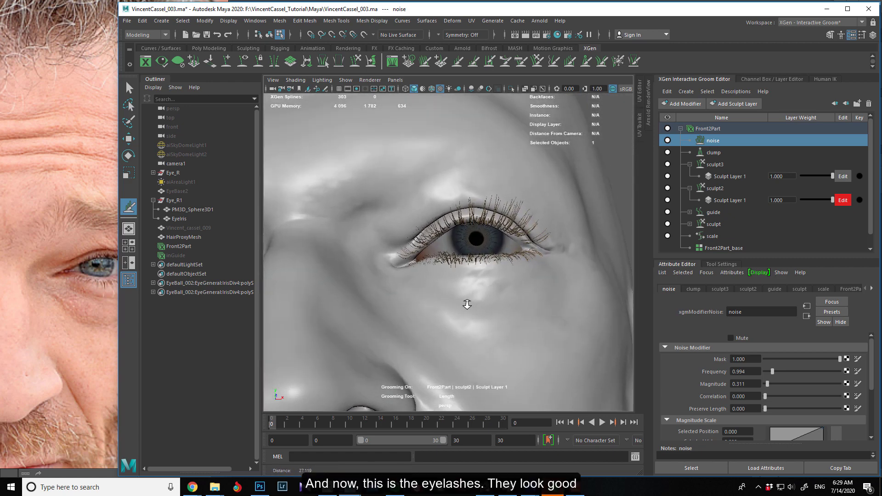
Add a Scale modifier to the Front2Part description and set its Scale to 0.800 to shorten the eyelashes
click(718, 128)
click(693, 104)
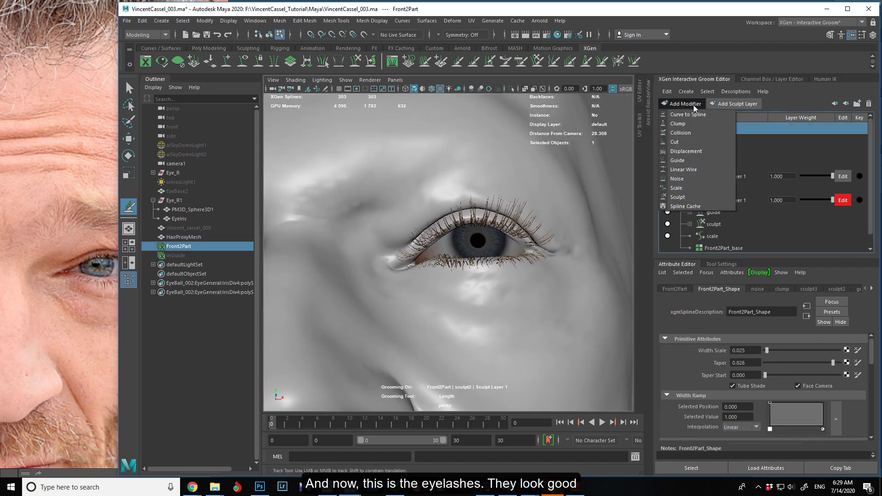
click(688, 187)
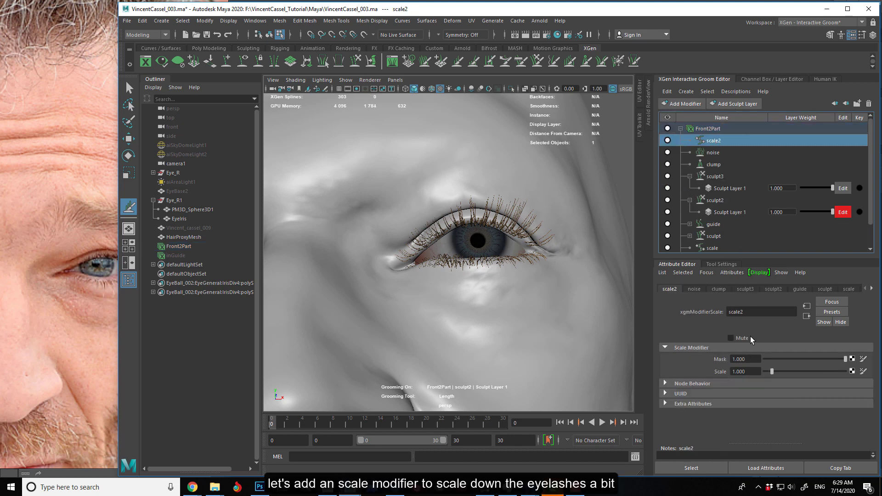
drag(744, 372, 719, 375)
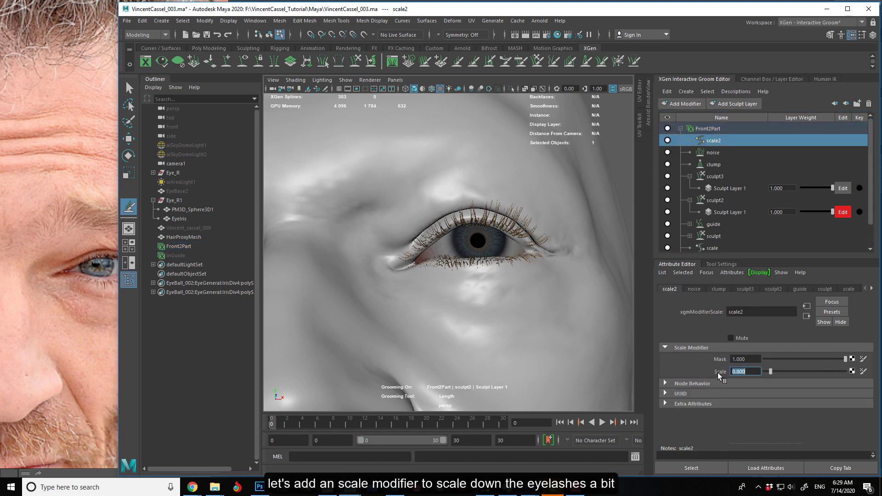
alt+drag(441, 230, 496, 265)
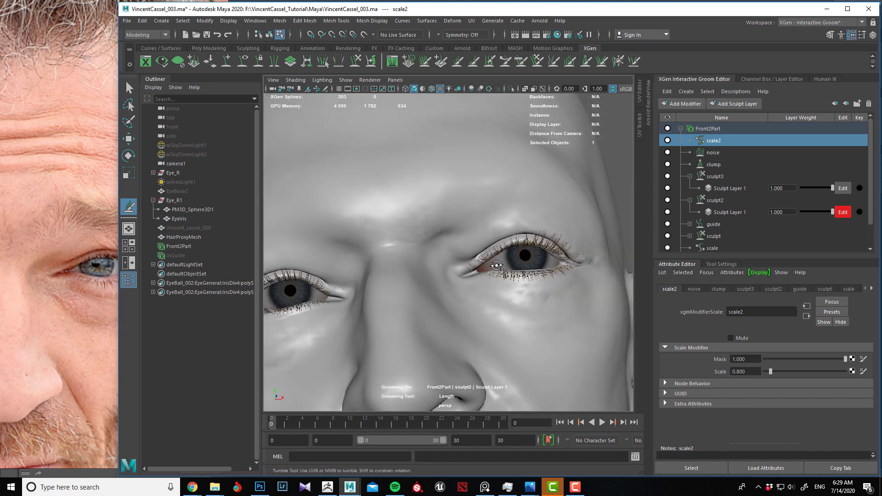
alt+drag(508, 258, 373, 270)
alt+right_drag(374, 270, 483, 300)
alt+middle_drag(483, 300, 439, 272)
alt+drag(439, 272, 452, 272)
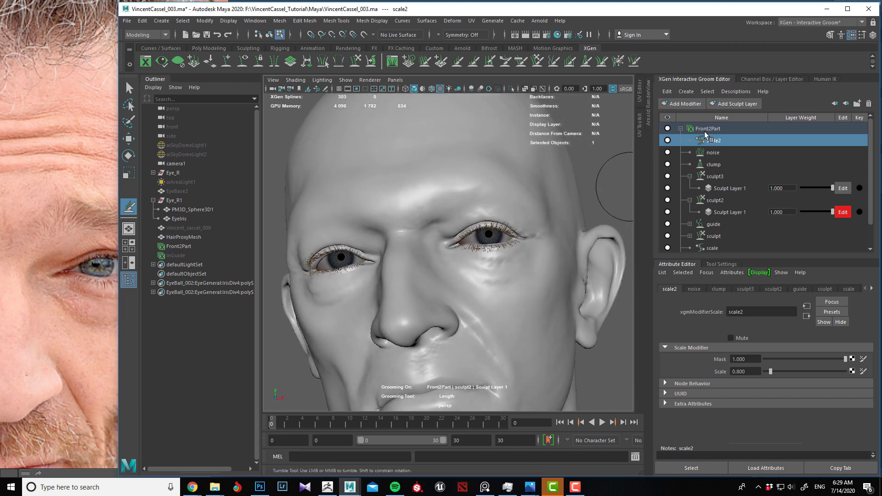
Collapse the Front2Part description's modifier stack and rename the description as Eyelashes
click(704, 131)
click(681, 128)
double_click(717, 129)
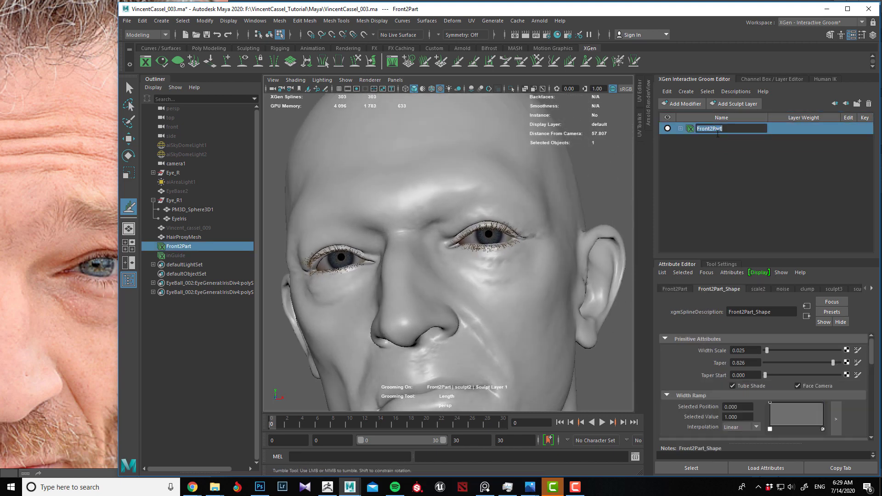
text(EyeL)
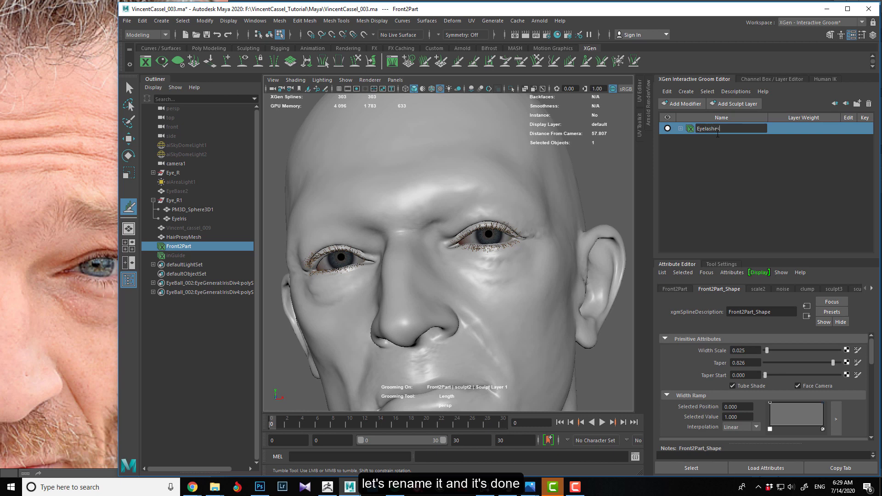
key(Return)
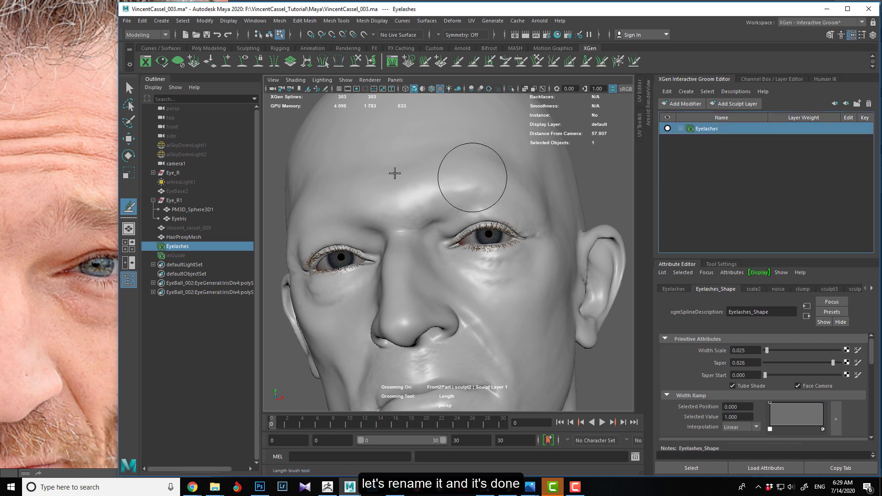
Save the scene as VincentCassel_004.ma, a Maya ASCII file, in the F:\VincentCassel_Tutorial\Maya folder
click(128, 22)
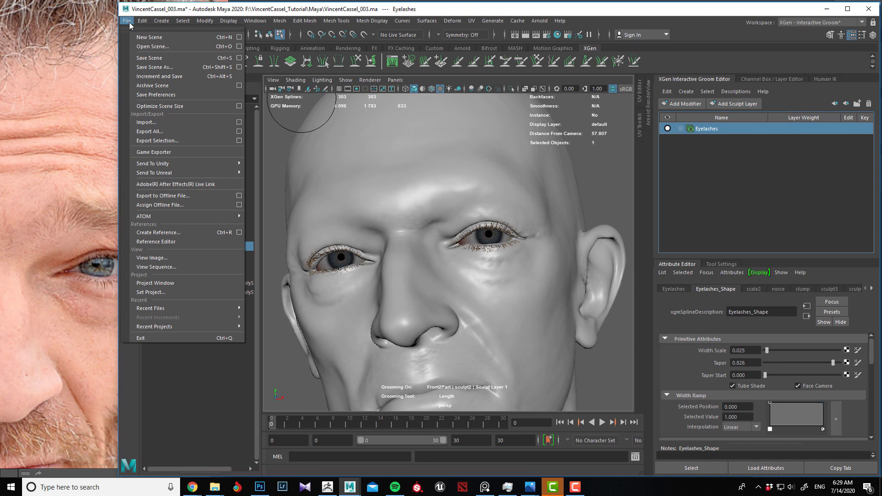
click(156, 67)
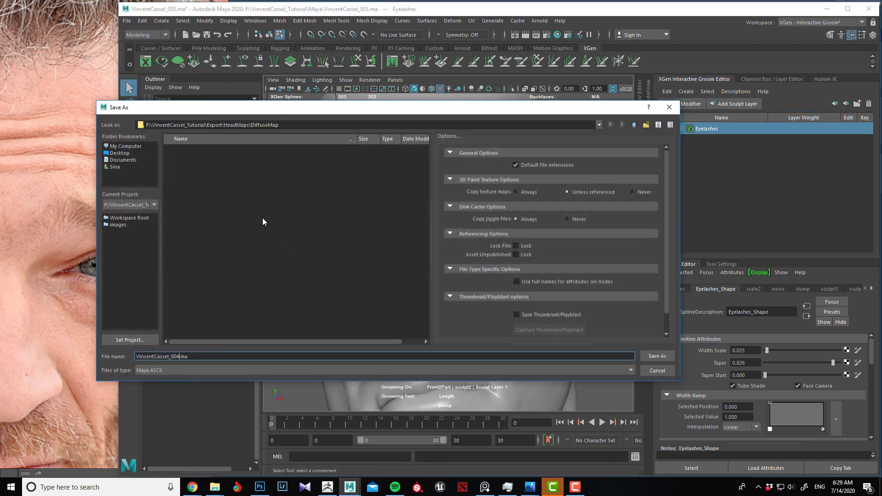
click(634, 125)
click(635, 124)
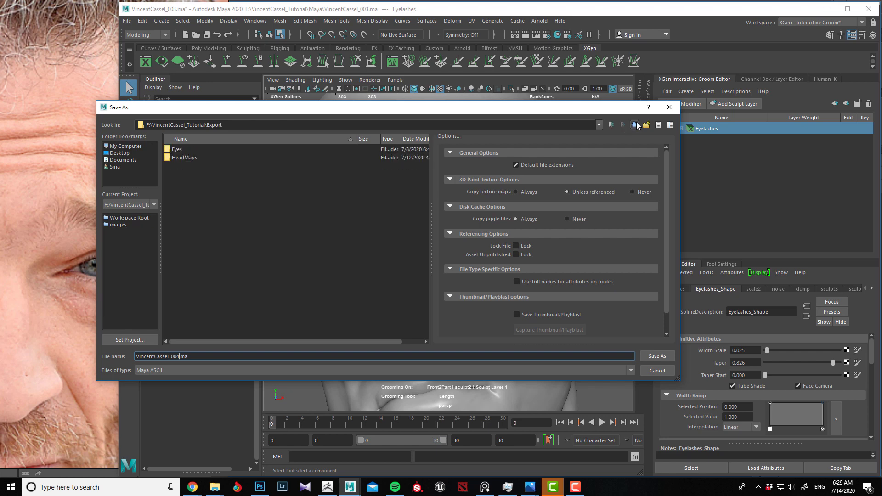
click(635, 125)
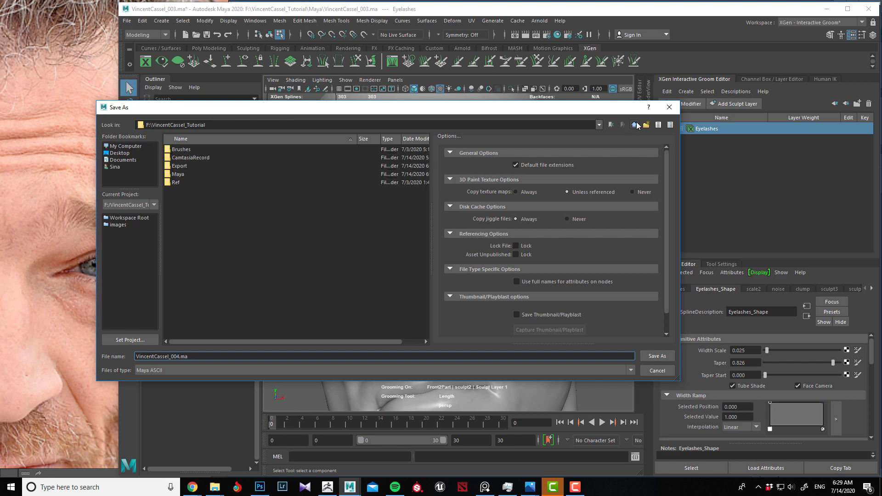
double_click(187, 176)
click(195, 356)
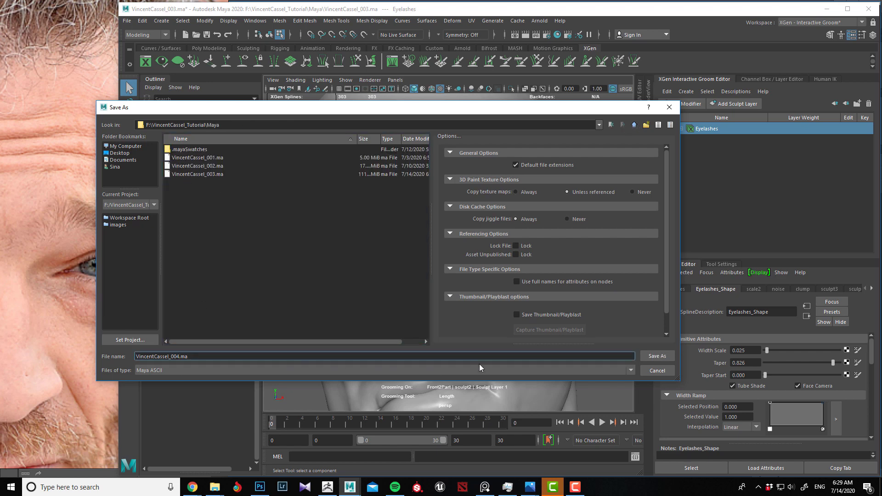
click(652, 356)
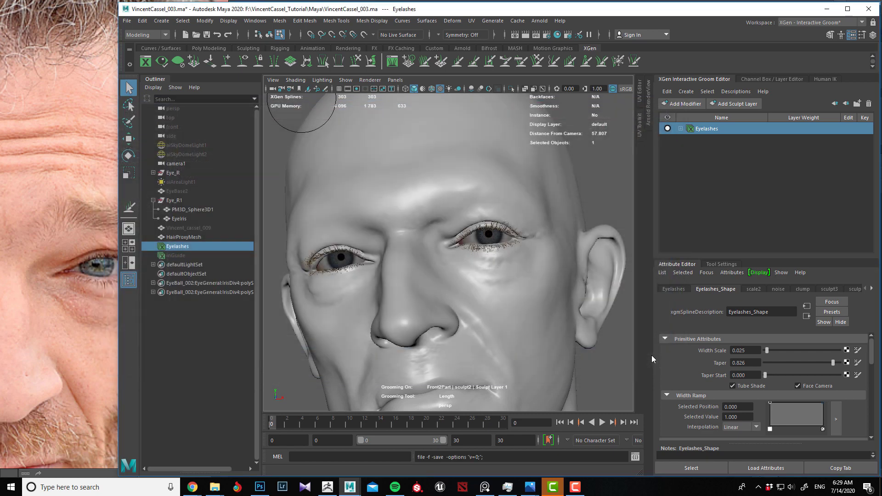
key(y)
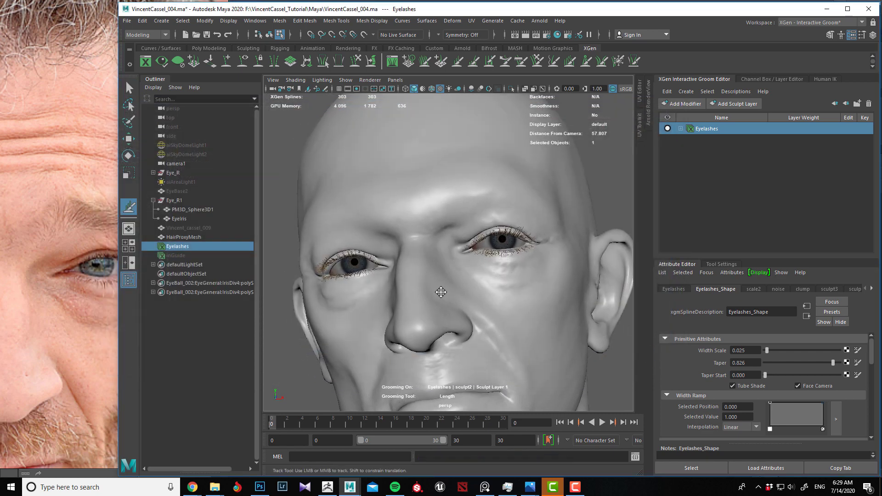